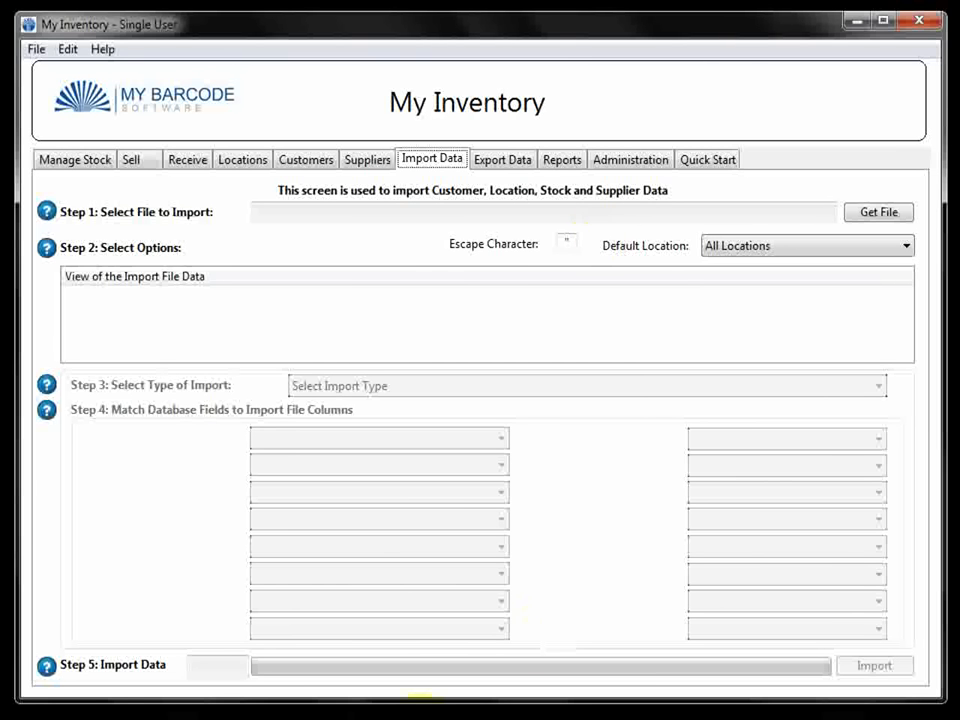
Step: Switch to Excel and examine the header row and all data columns of Inventory.csv through Manufacturer, and return to My Inventory
left_click(420, 716)
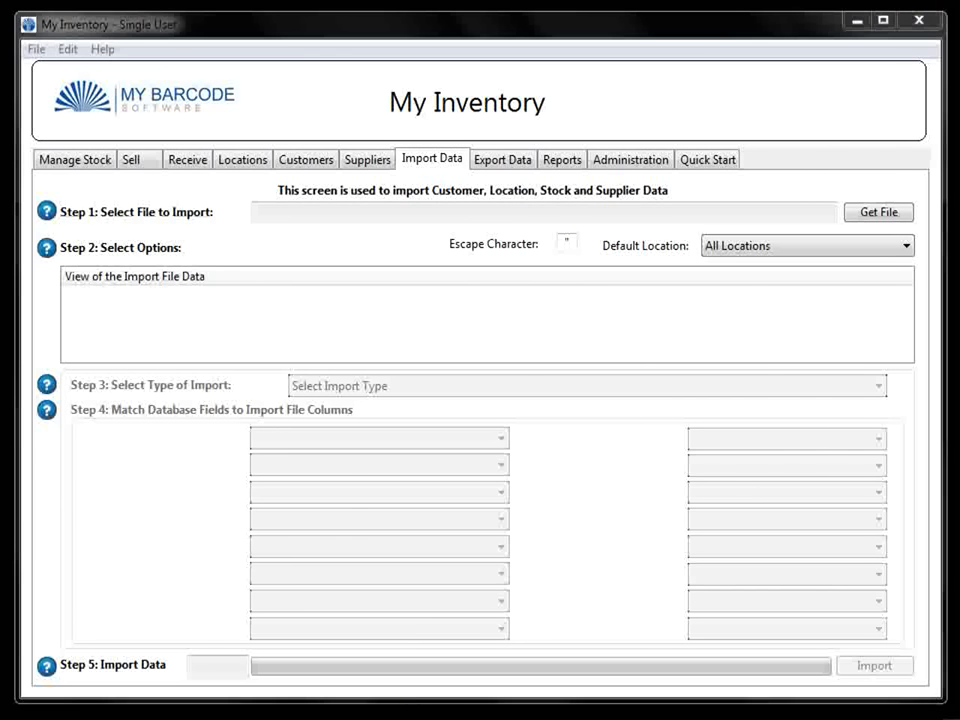
left_click(420, 717)
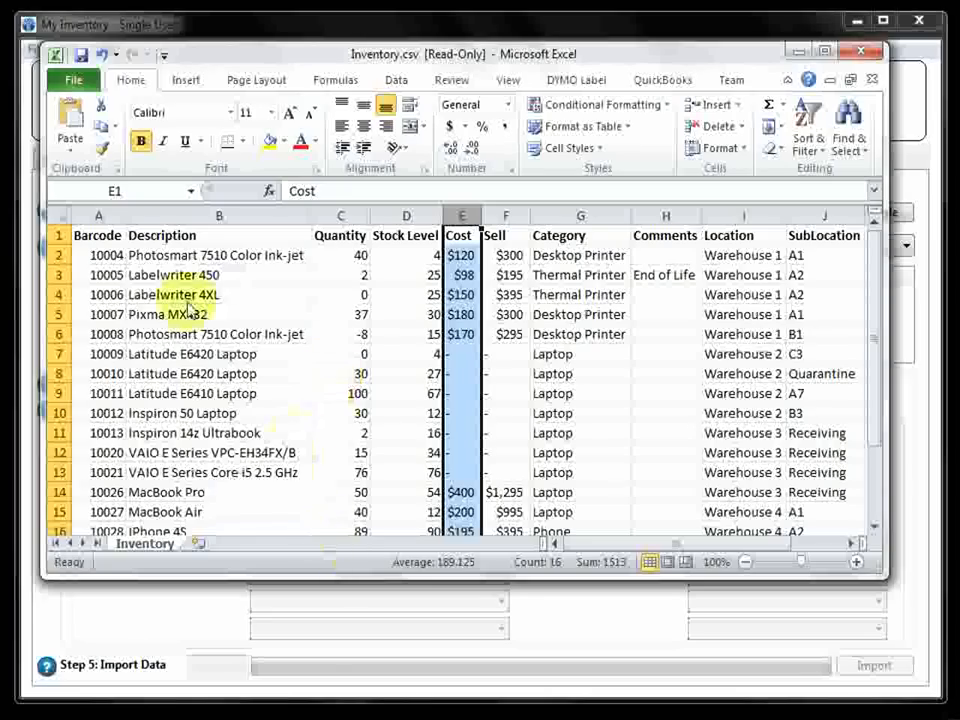
left_click(60, 236)
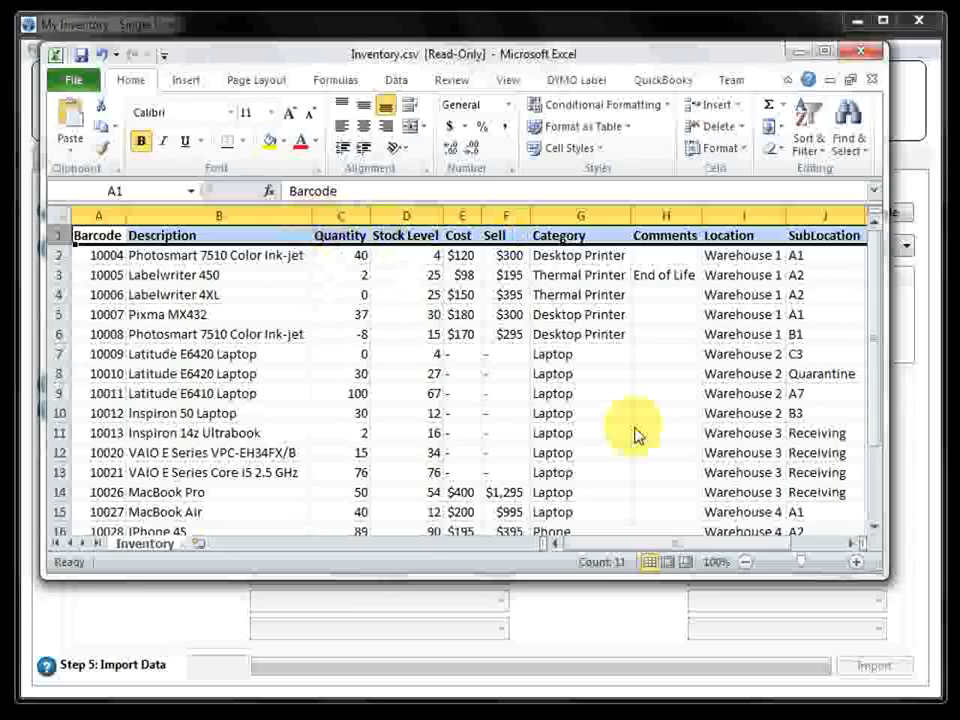
left_click_drag(690, 548, 761, 536)
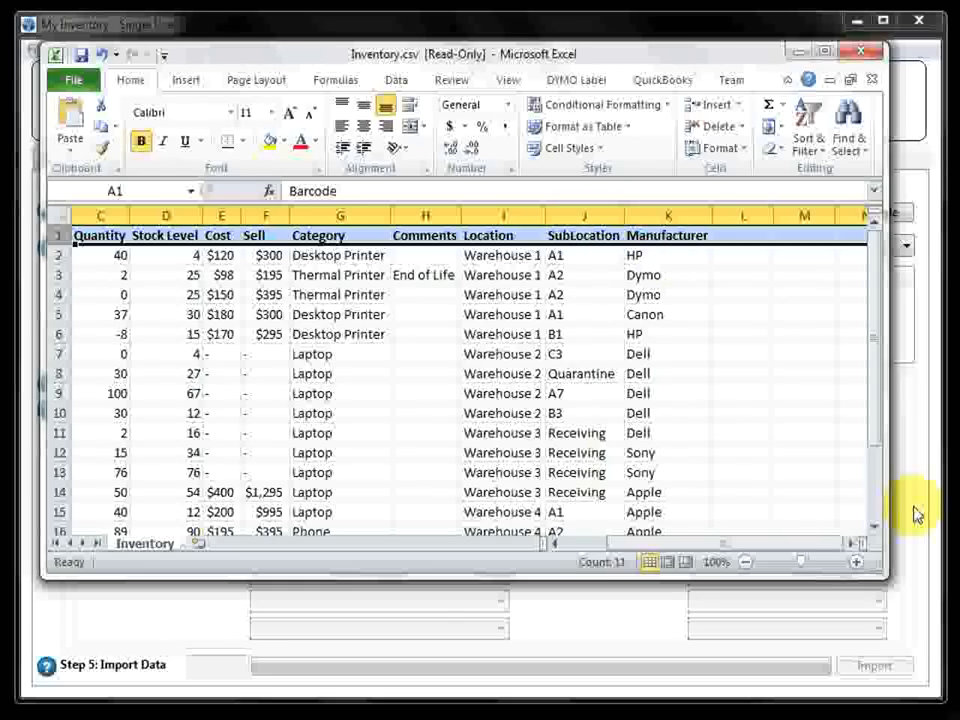
left_click(935, 622)
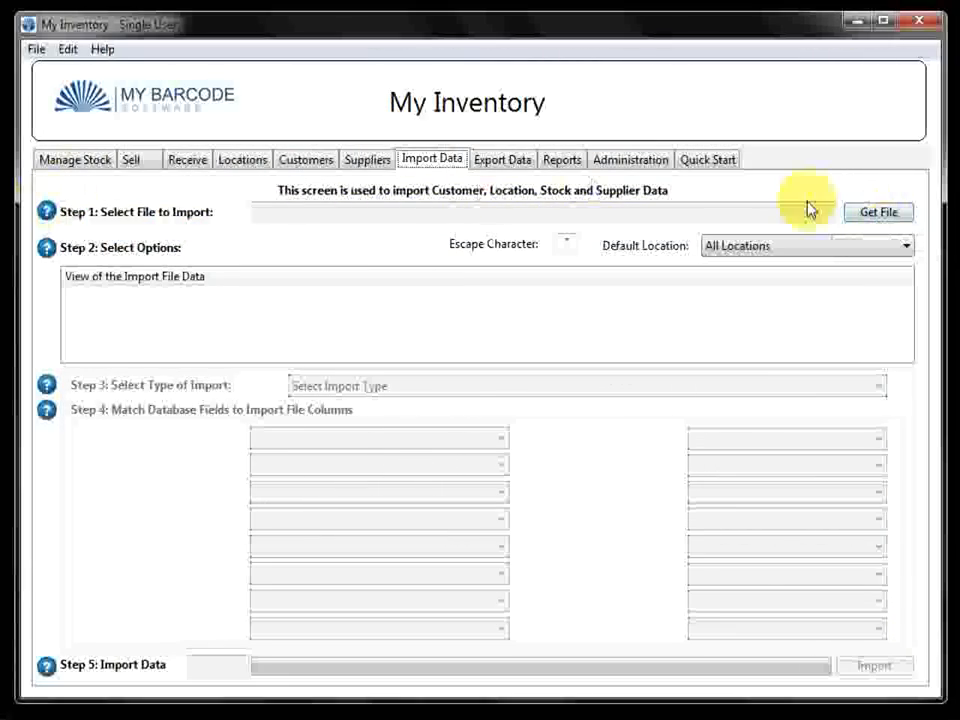
Step: Load Inventory.csv as the file to import and set the import type to Stock Import
left_click(862, 216)
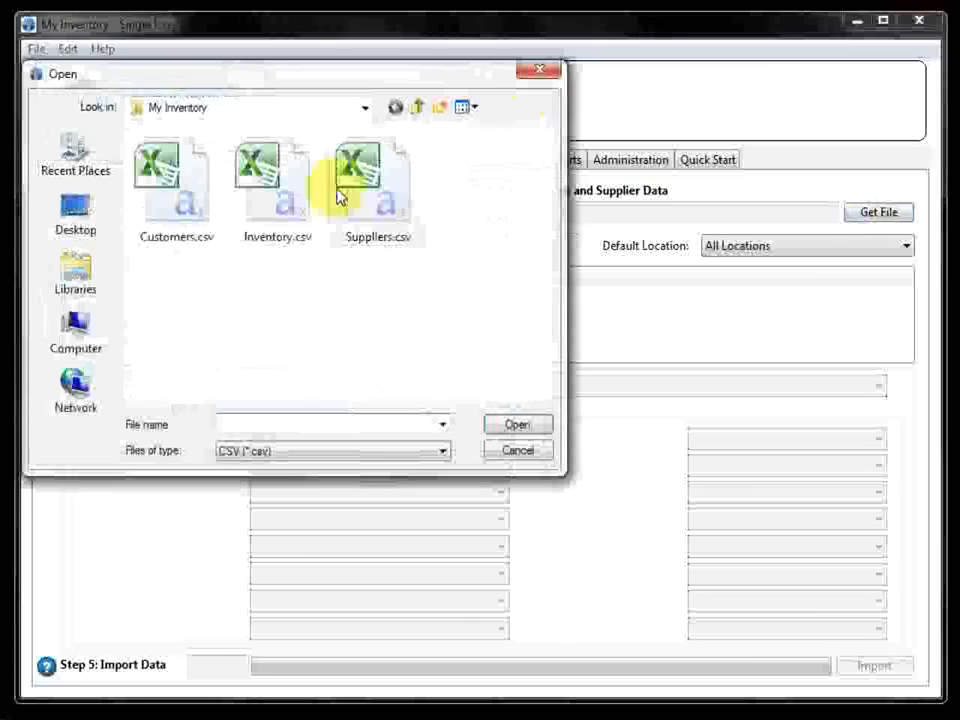
left_click(285, 208)
double_click(285, 210)
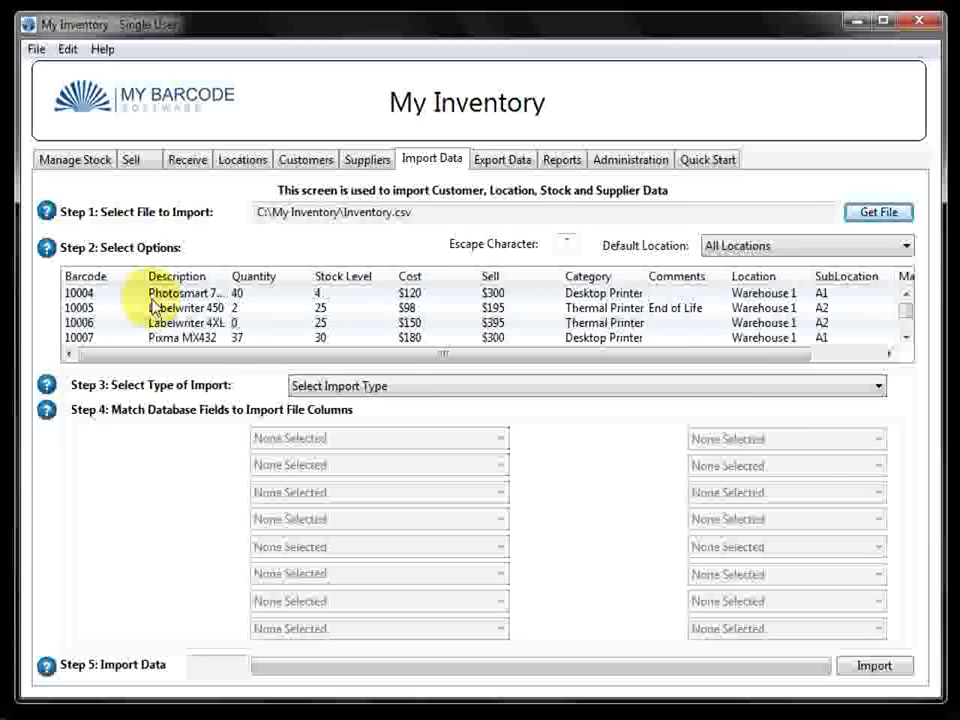
left_click(392, 388)
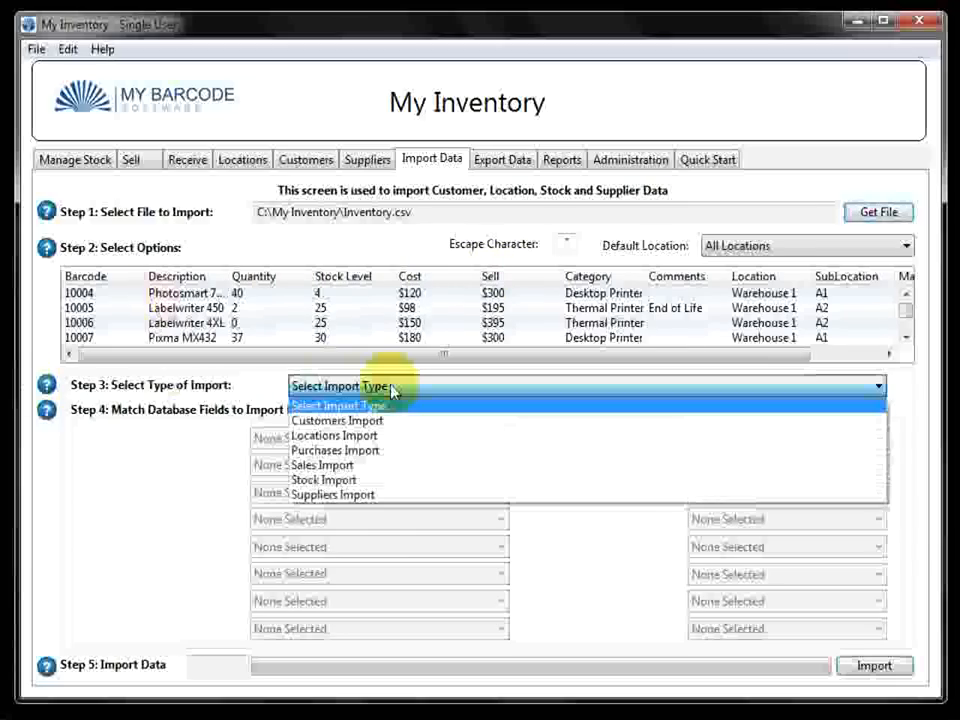
left_click(359, 481)
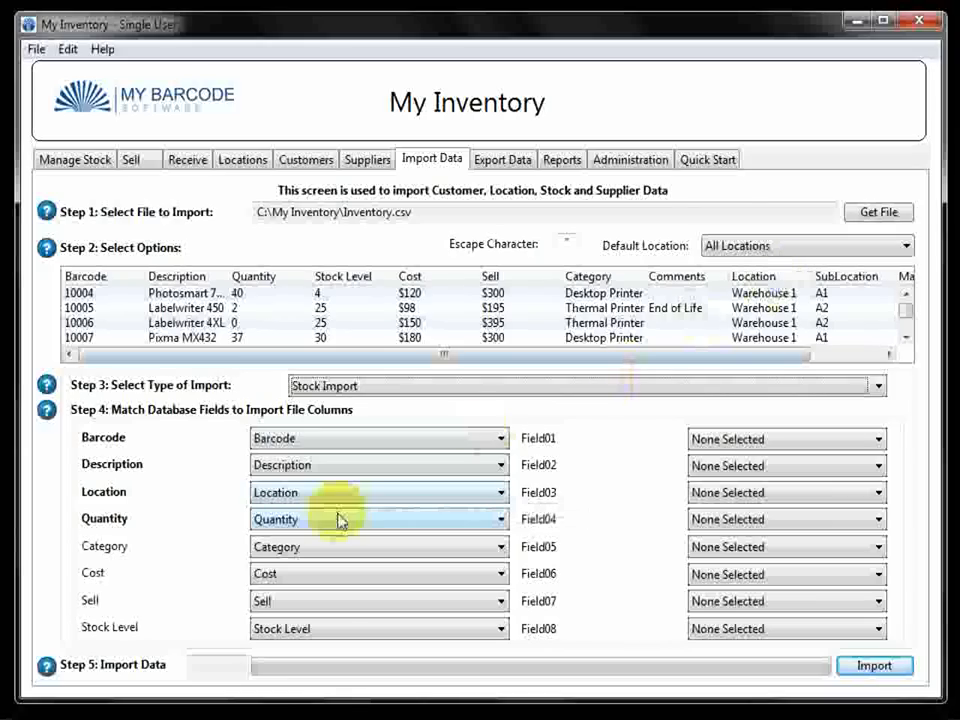
Step: Rename the custom field Field01 to SubLocation and match it to the SubLocation column of the import file
left_click_drag(568, 354, 681, 349)
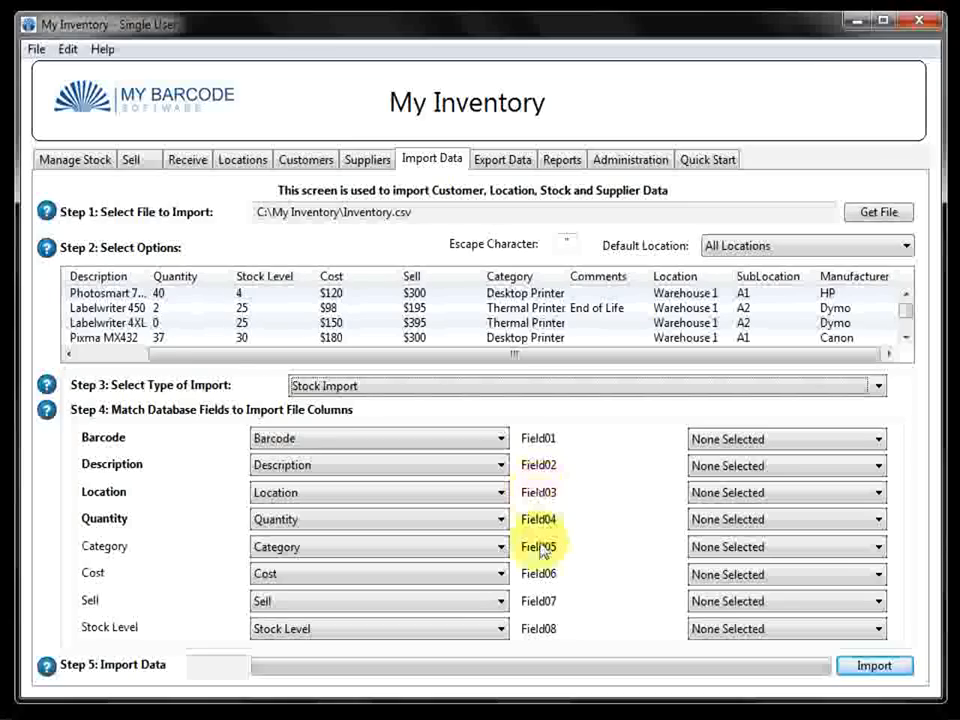
double_click(538, 442)
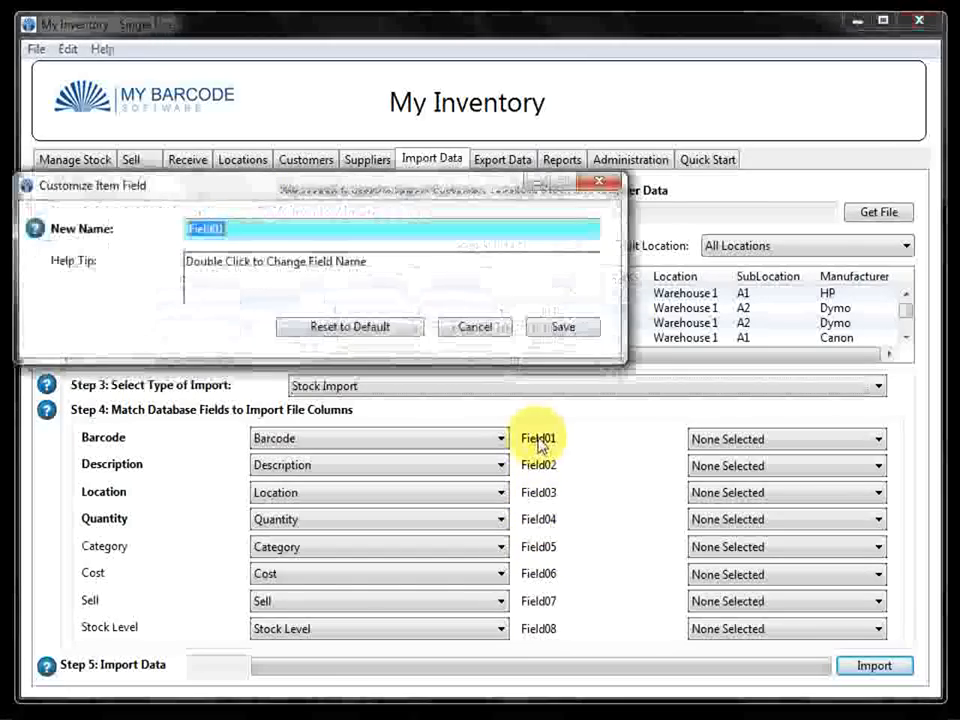
type("Su")
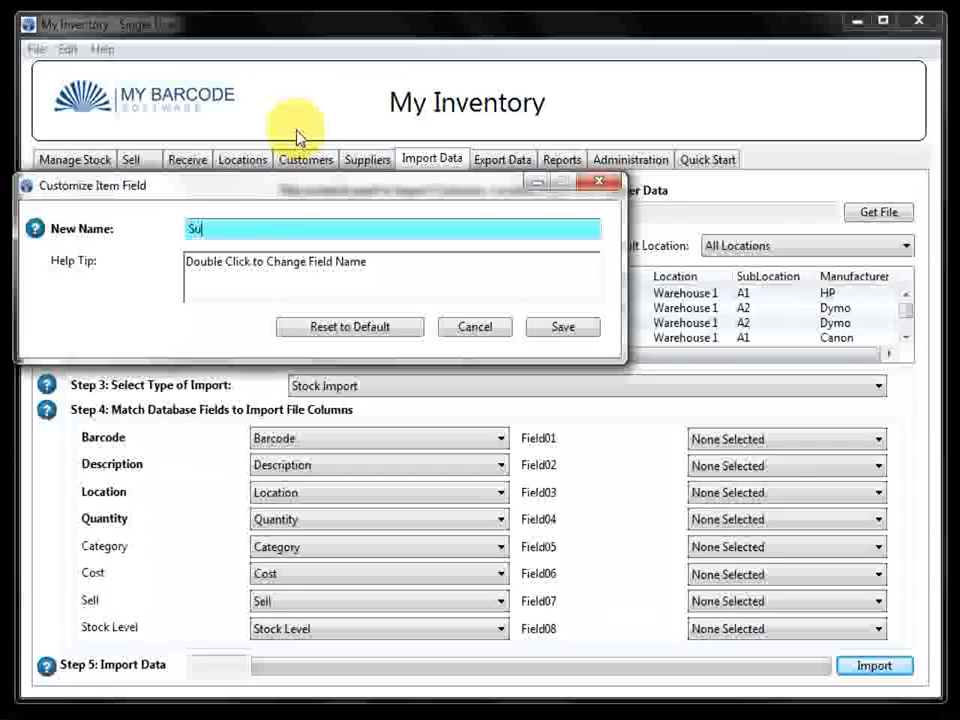
type("blocation")
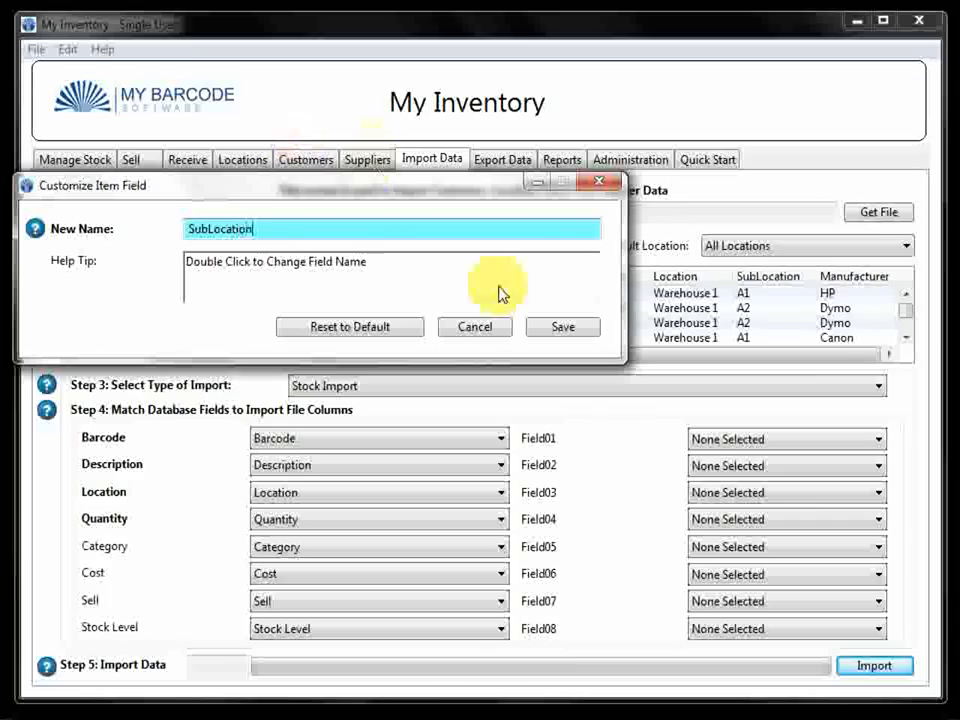
left_click(572, 330)
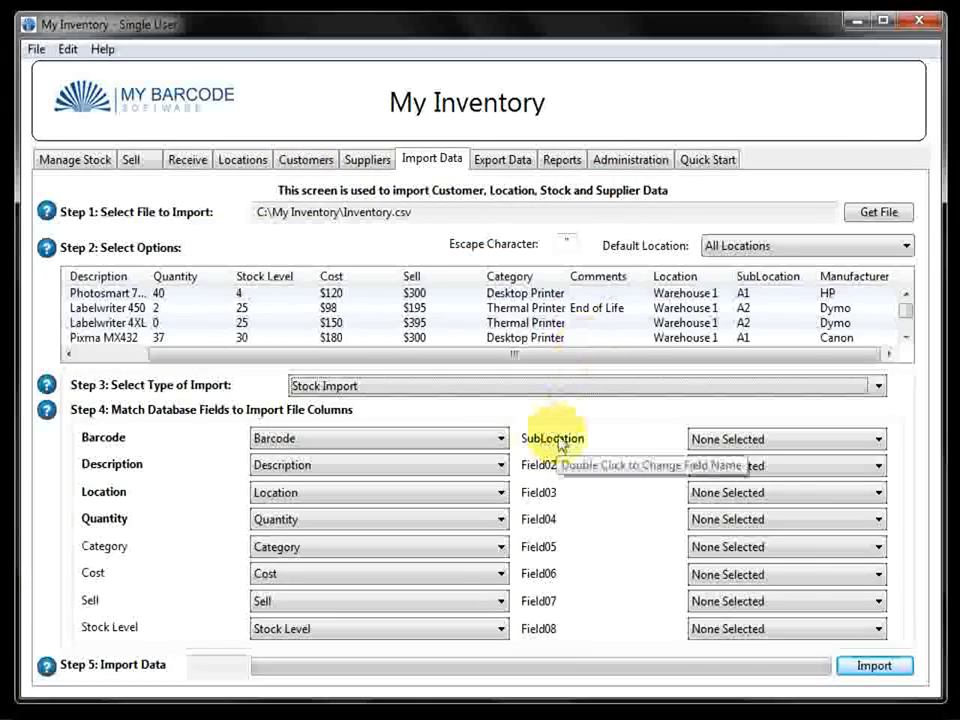
left_click(737, 441)
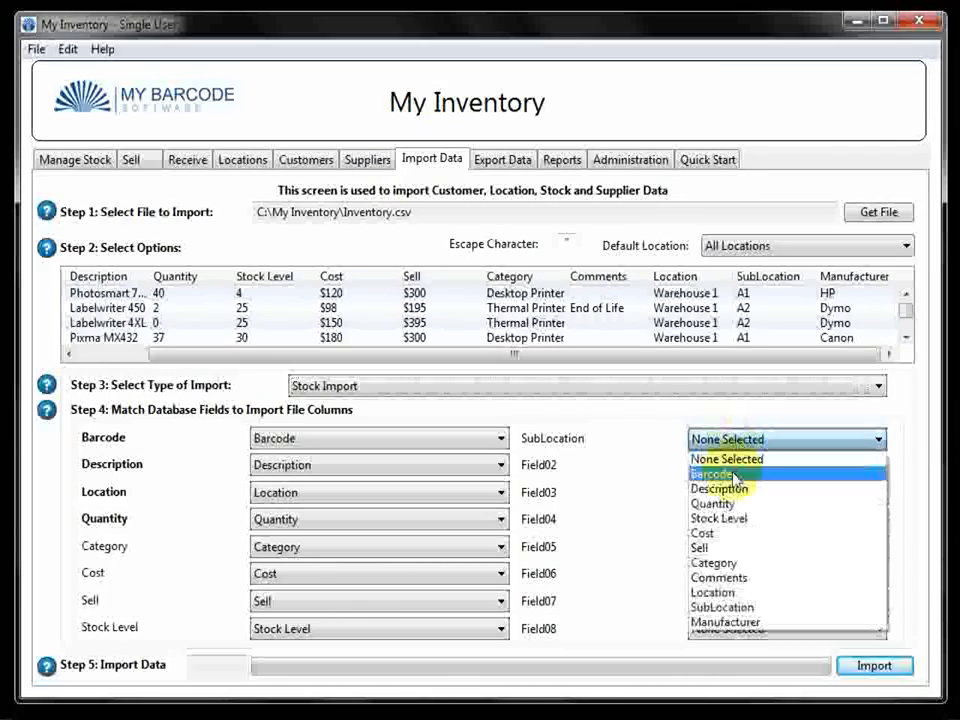
left_click(744, 607)
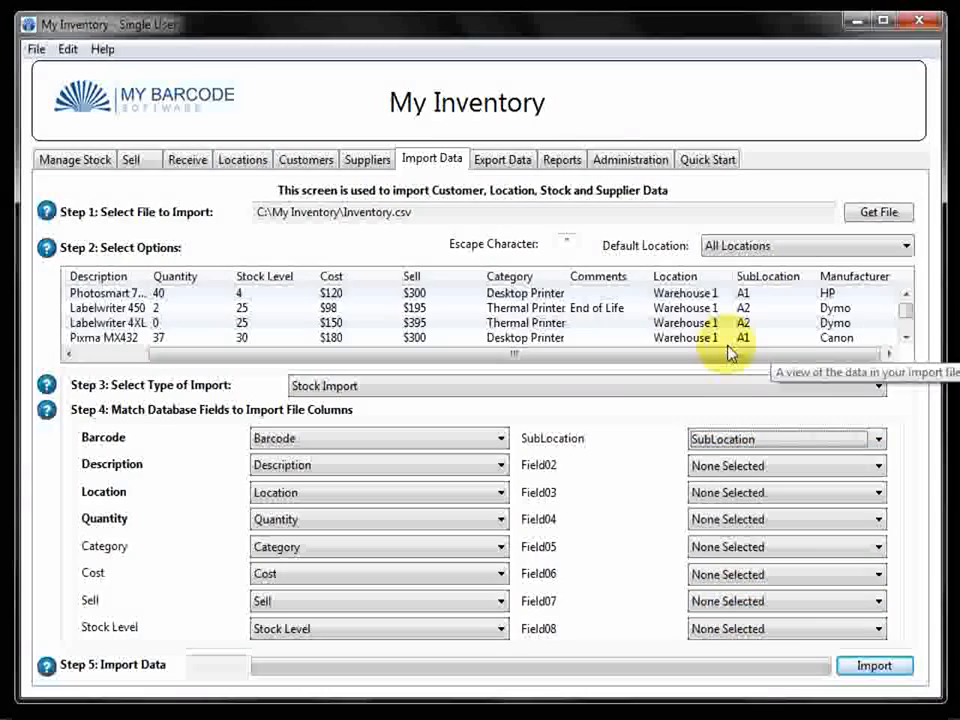
Step: Rename the custom field Field02 to Manufacturer and match it to the Manufacturer column of the import file
double_click(545, 470)
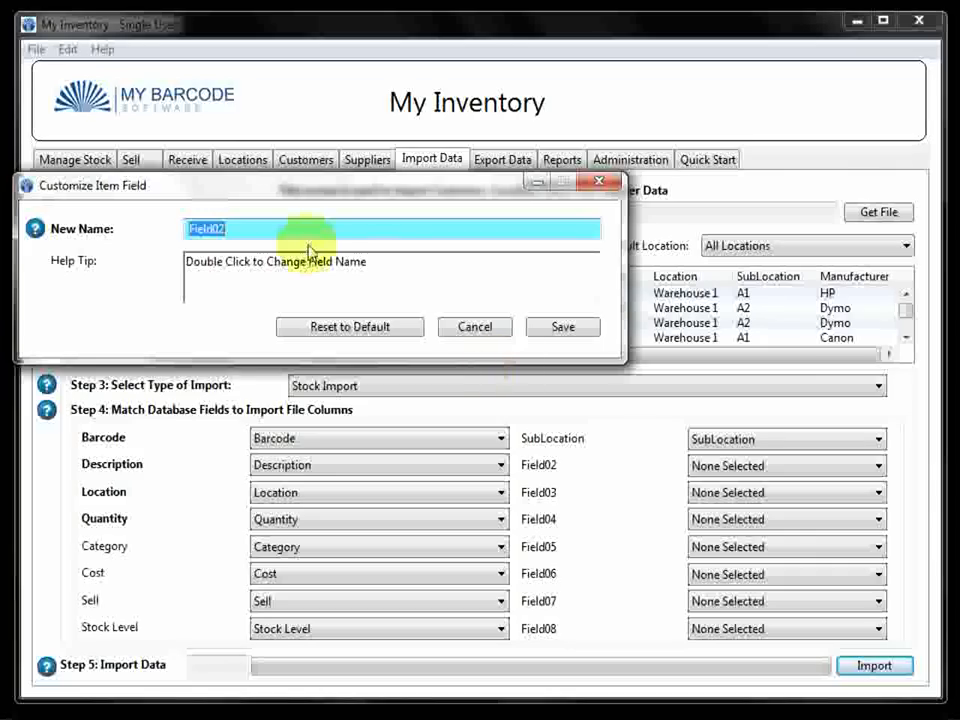
type("Manufacturer")
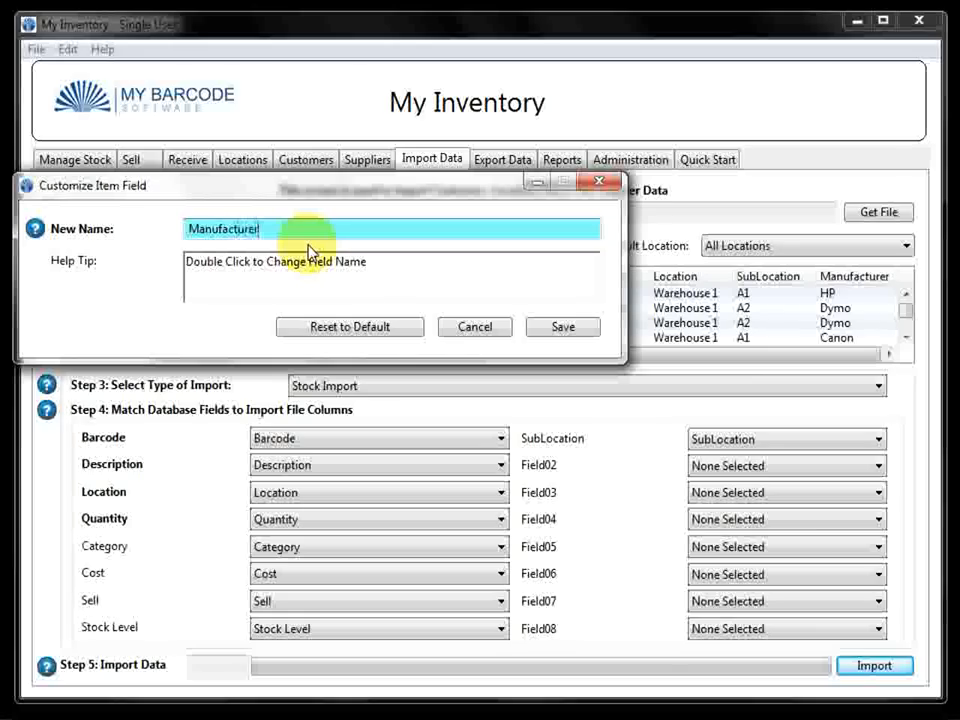
left_click(561, 333)
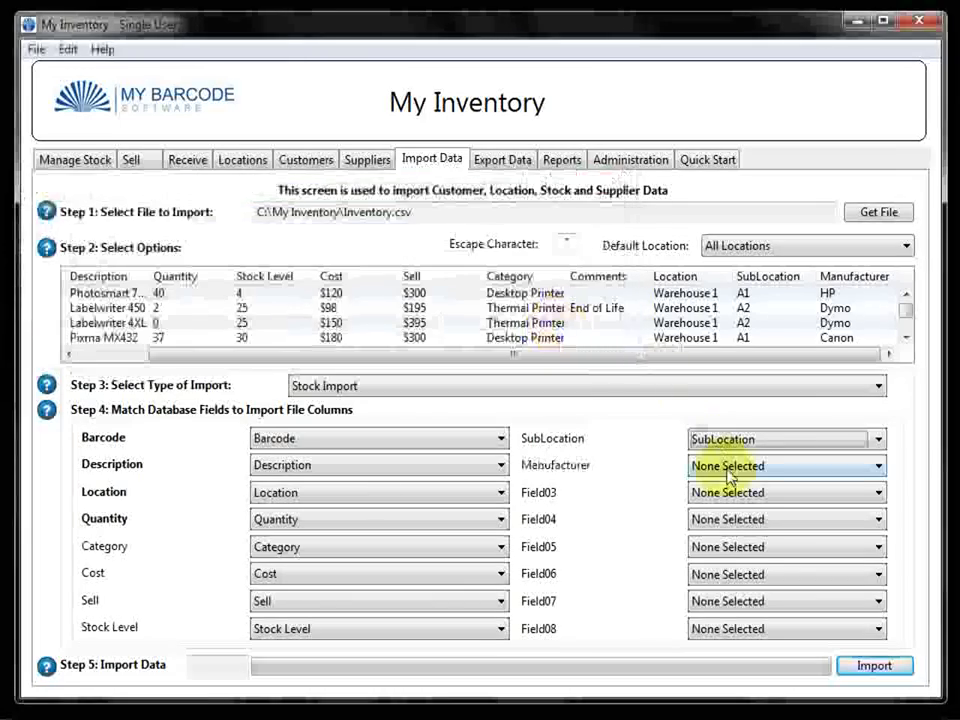
left_click(727, 468)
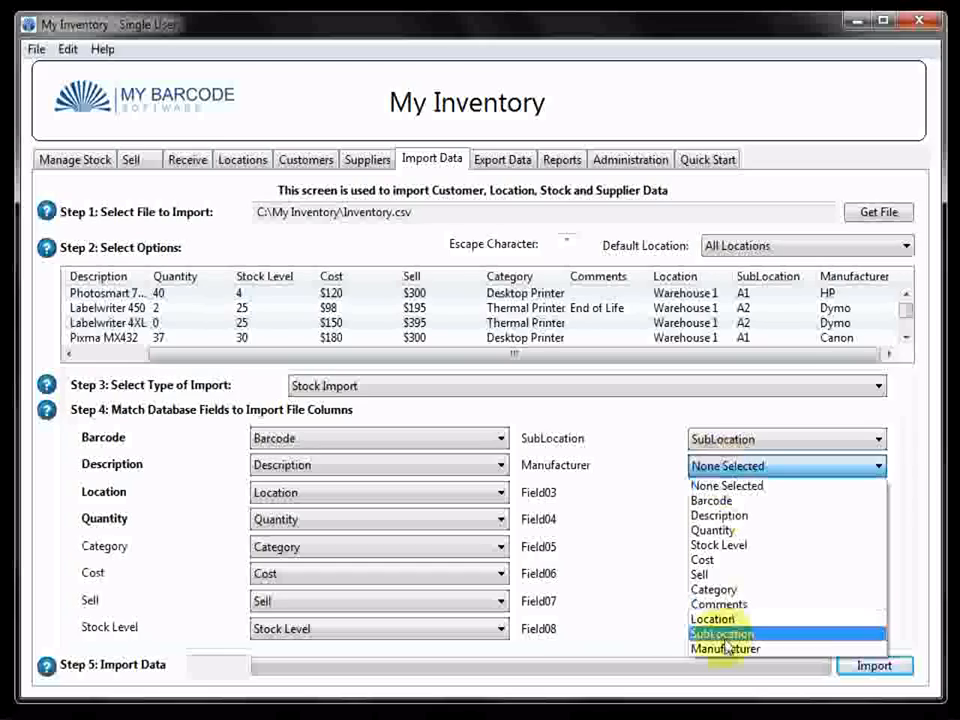
left_click(726, 650)
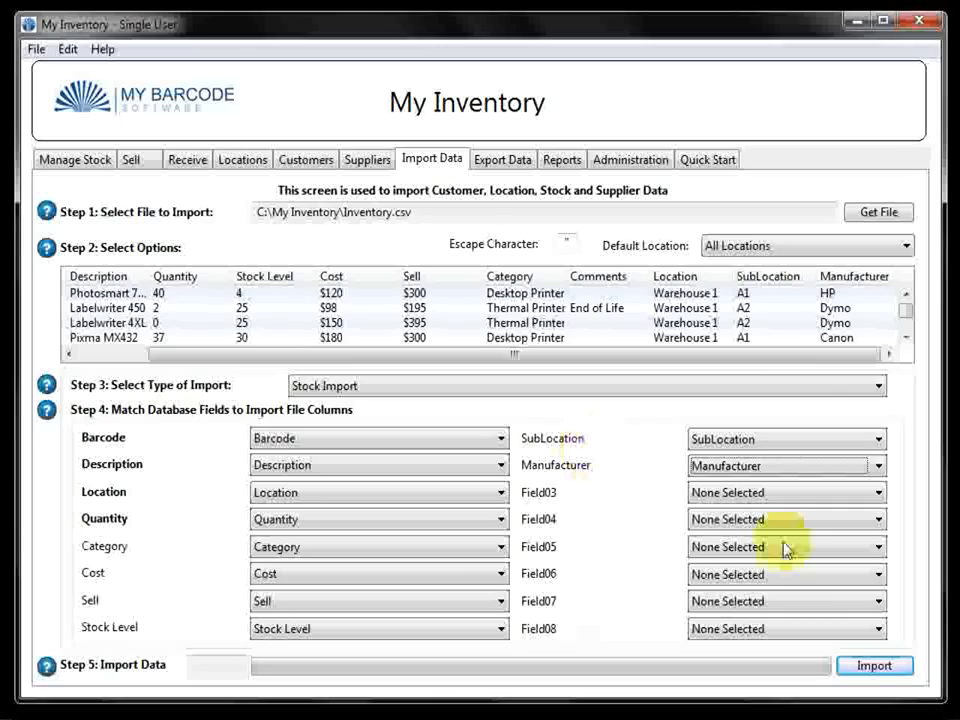
Step: Run the stock import, and widen the SubLocation and Manufacturer columns in the Manage Stock list to show their full headings
left_click(874, 670)
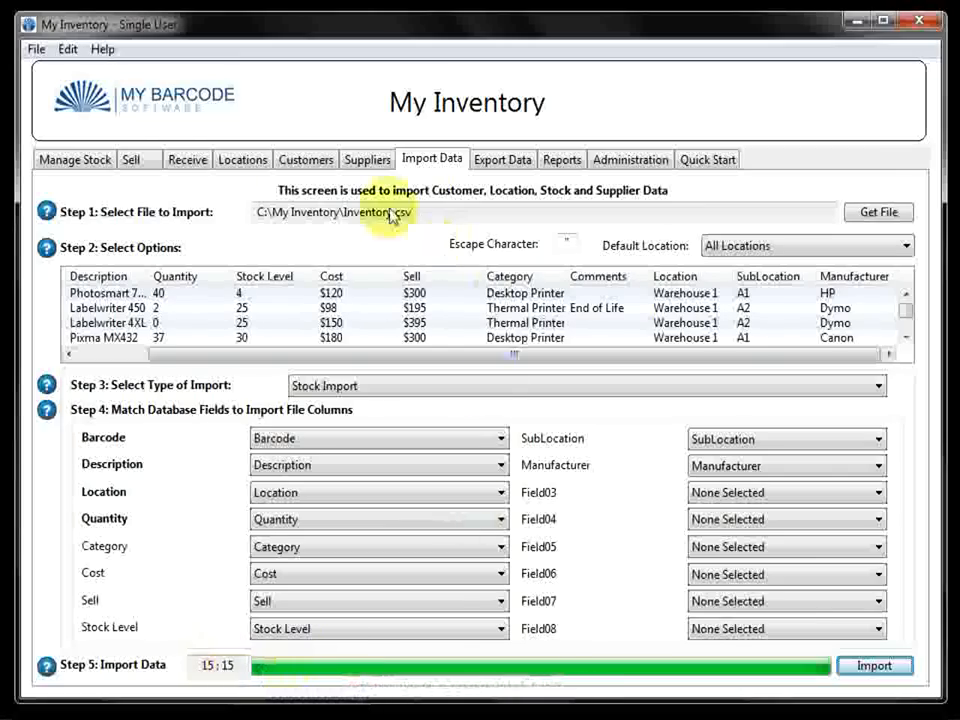
left_click(86, 167)
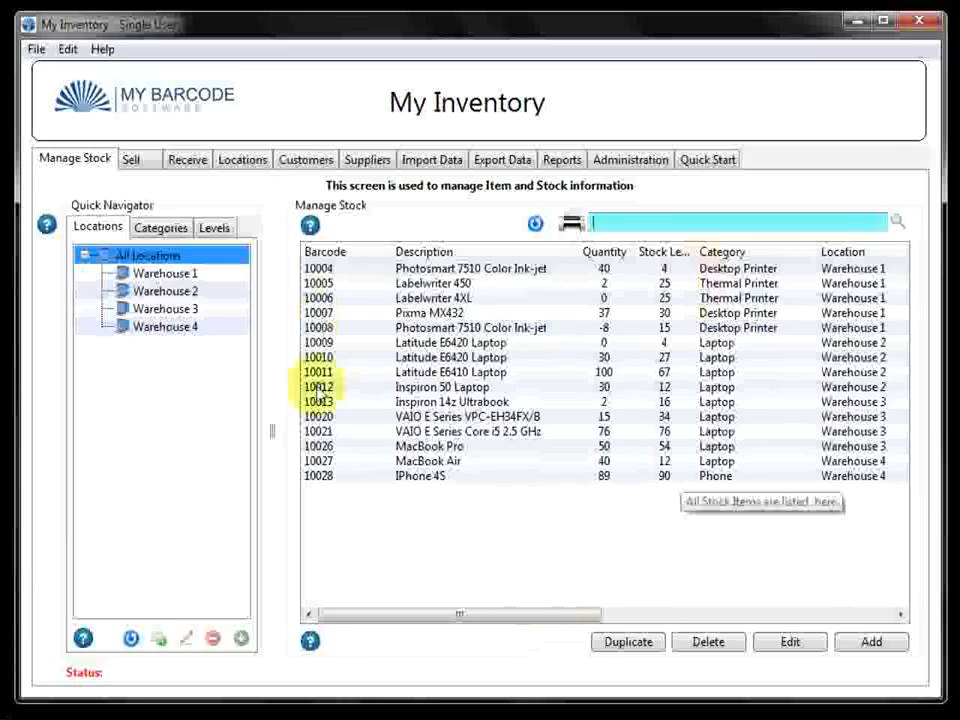
left_click_drag(404, 614, 531, 596)
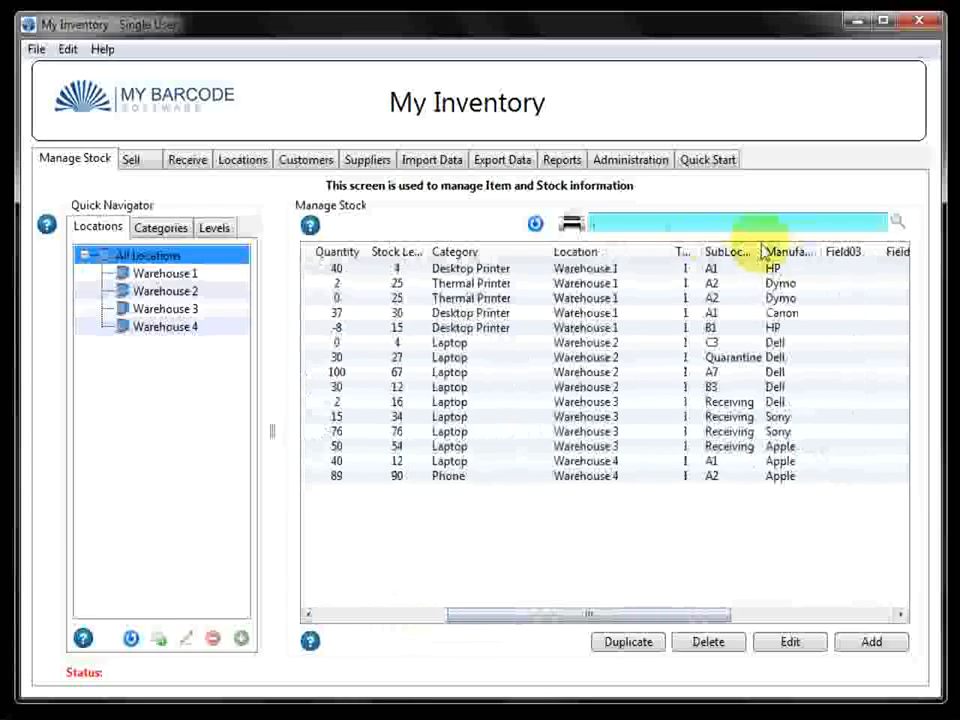
left_click_drag(762, 252, 773, 252)
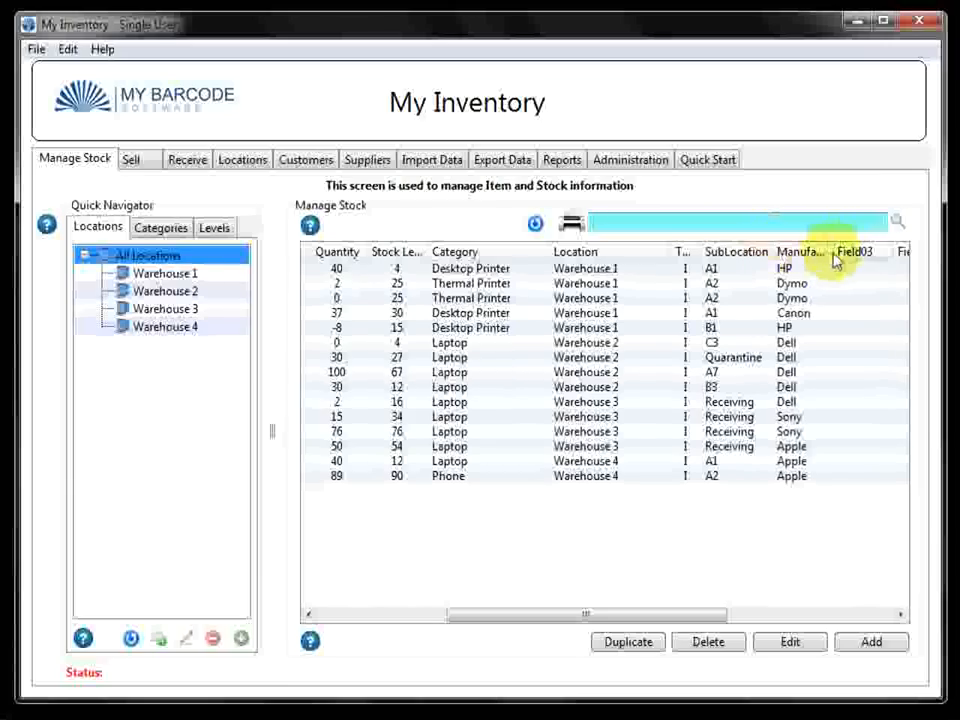
left_click_drag(836, 253, 858, 253)
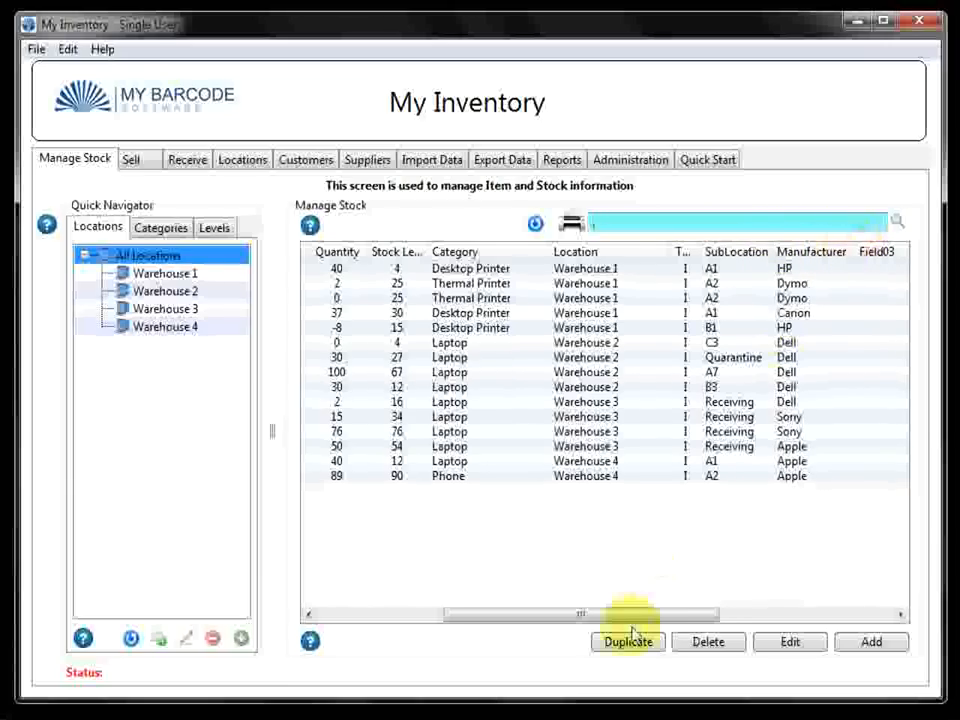
left_click_drag(630, 619, 440, 645)
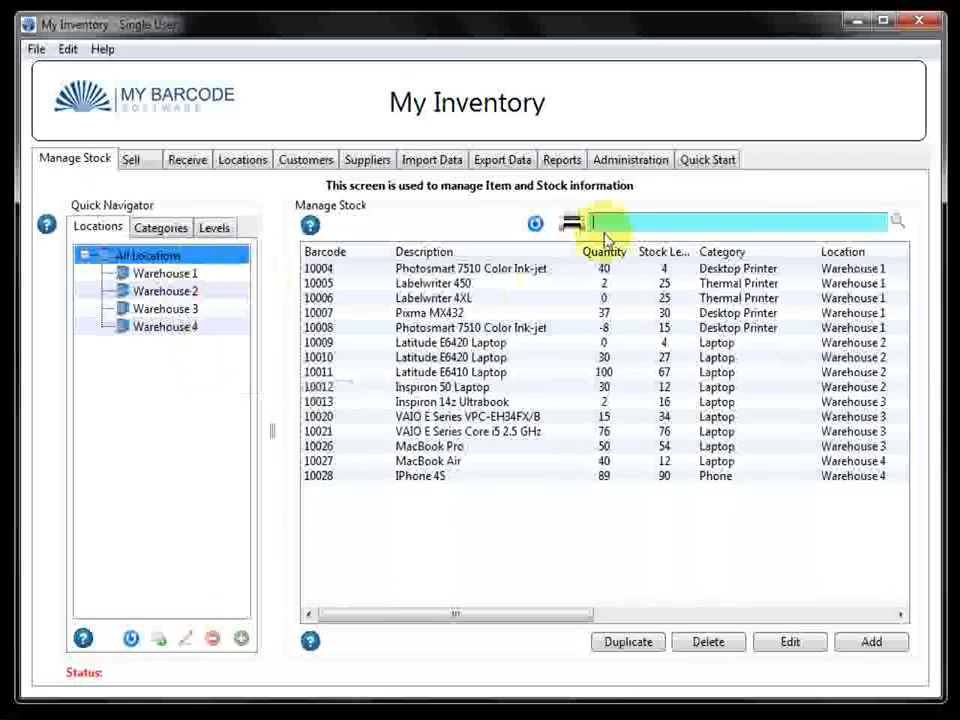
Step: Search the stock list for "lati" and clear the search
left_click(638, 226)
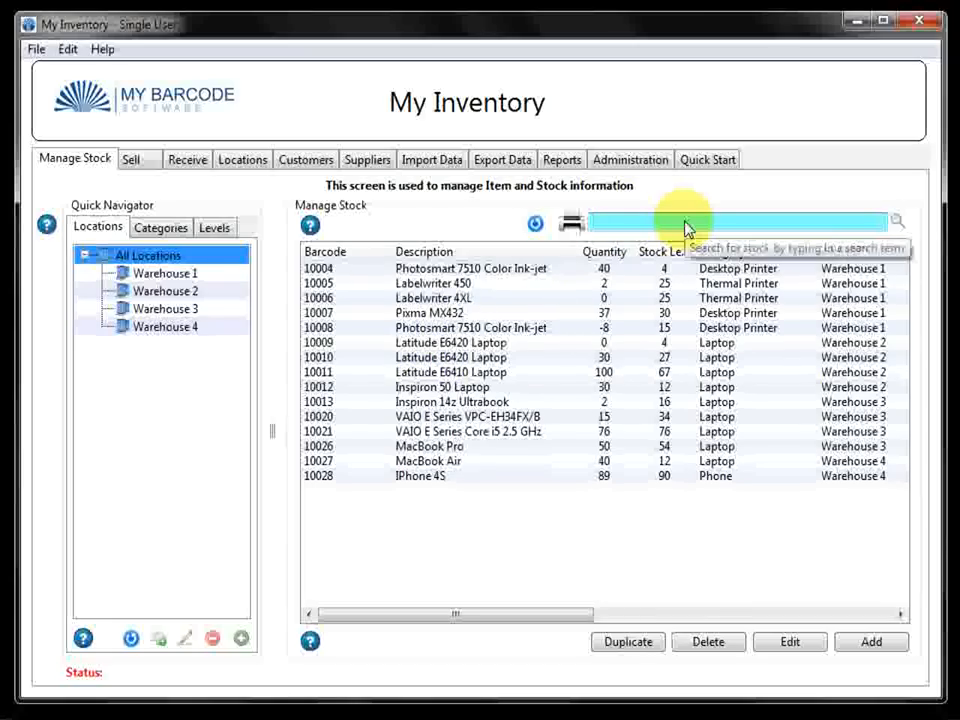
type("lati")
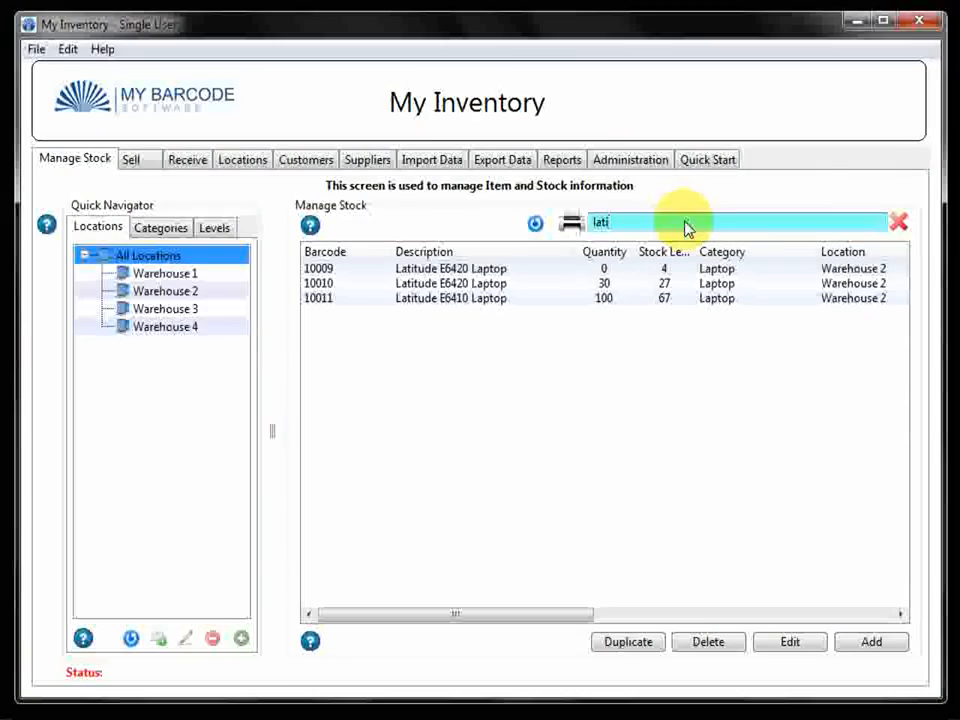
left_click(898, 224)
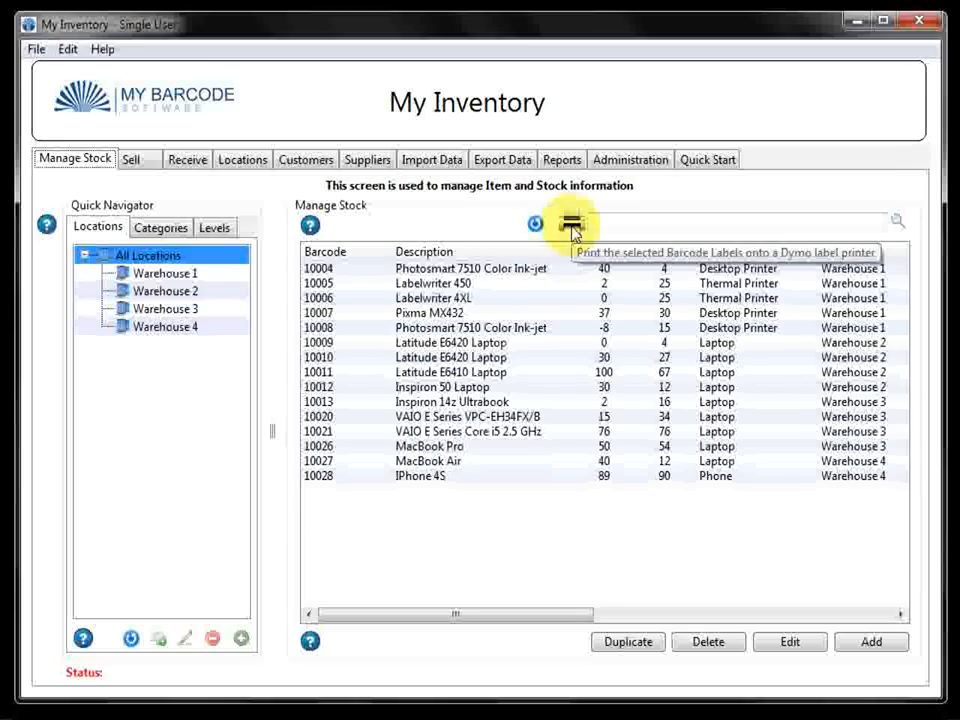
Step: Select the stock items with barcodes 10007 through 10009 as a range, and change the selection to item 10010 alone
left_click(463, 357)
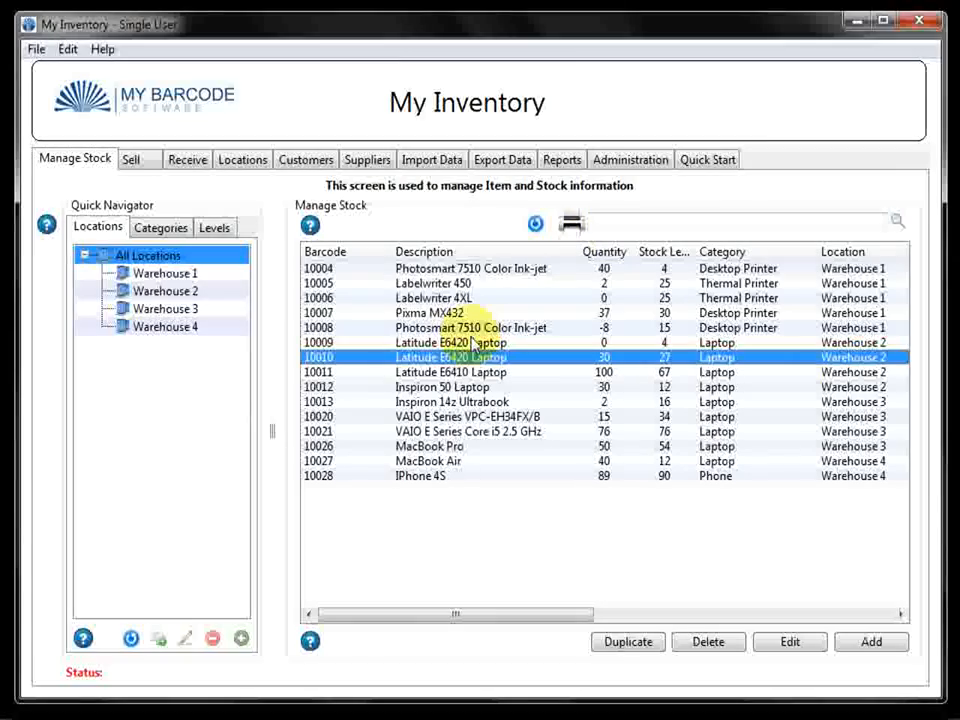
left_click(440, 313)
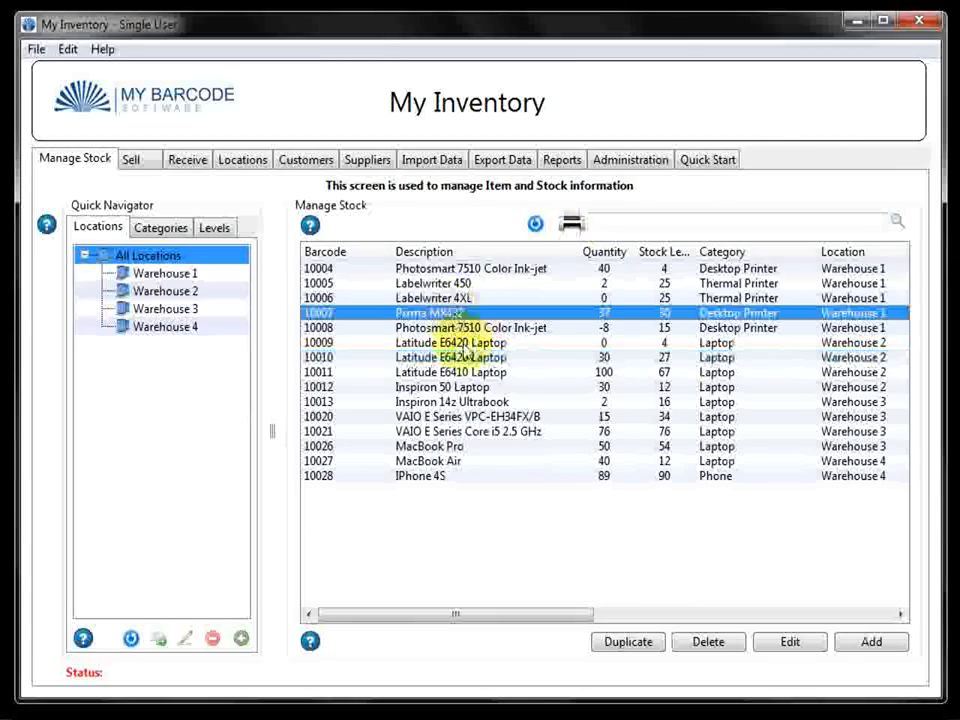
left_click(462, 345, "shift")
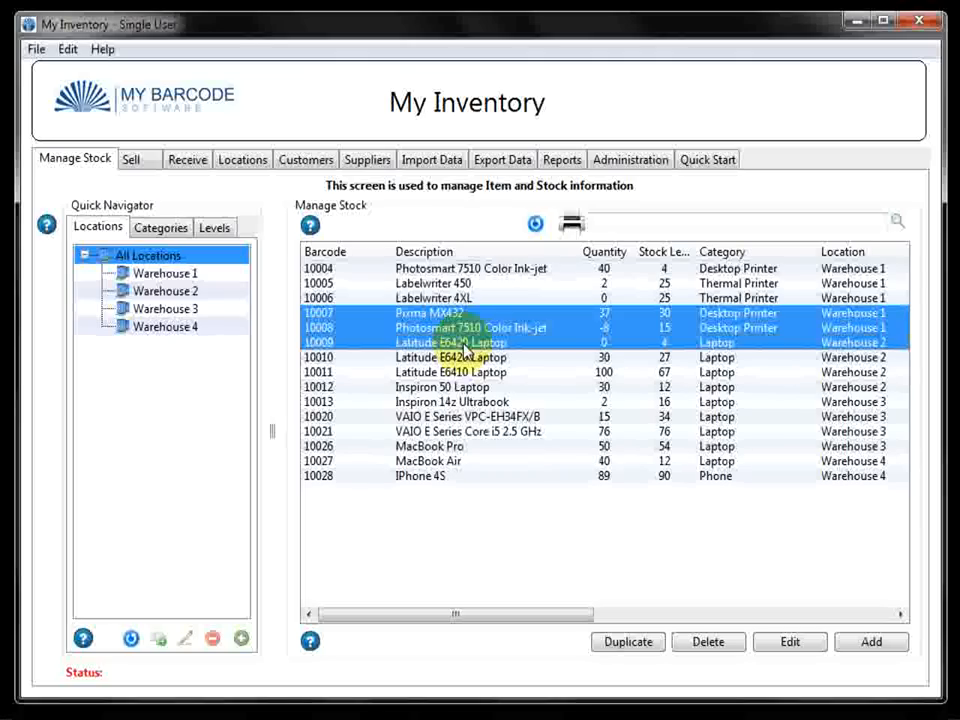
left_click(493, 356)
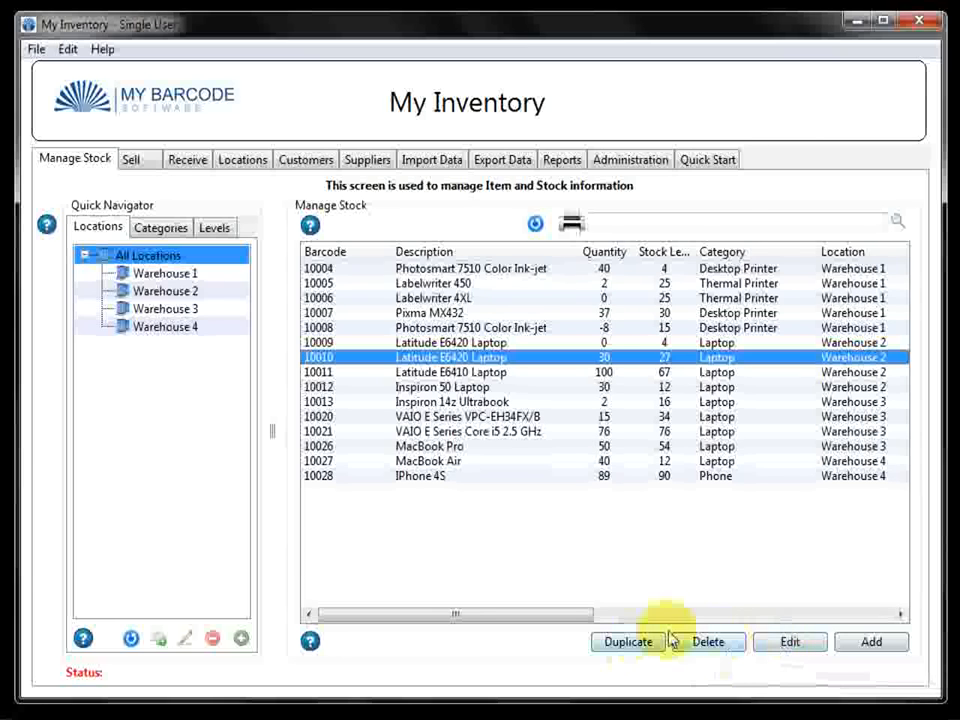
Step: View the blank form for adding a stock item and close it without saving
left_click(873, 645)
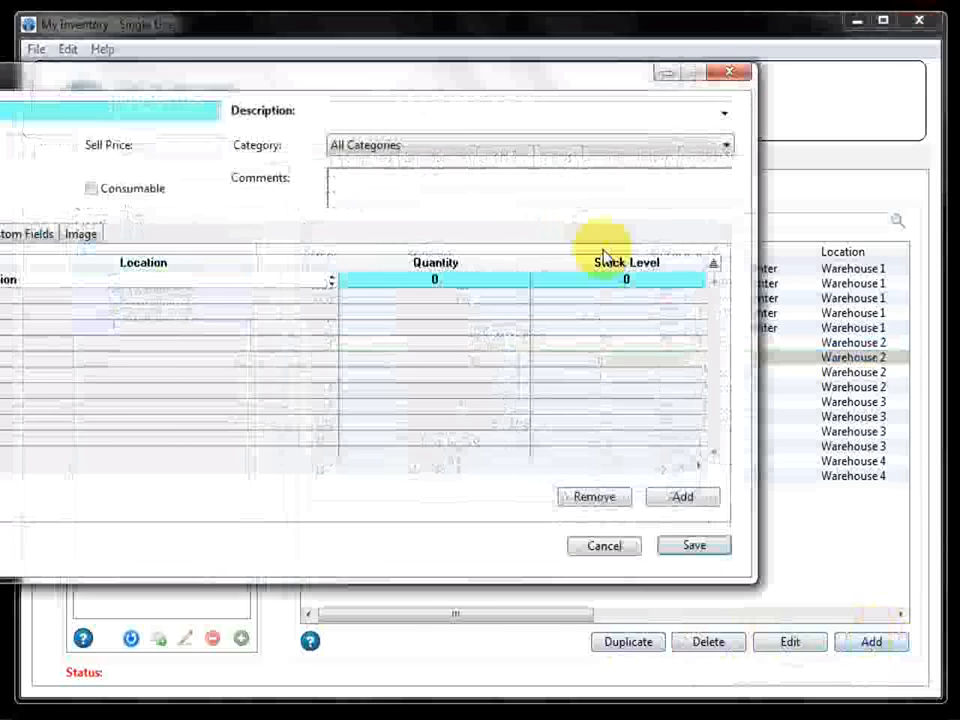
left_click_drag(311, 79, 478, 79)
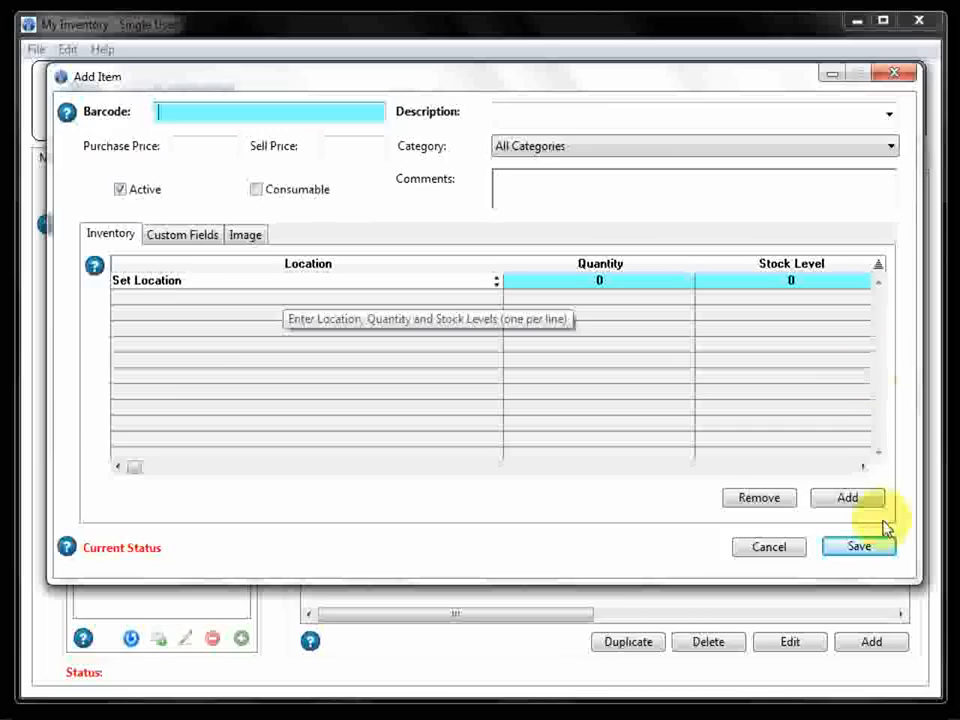
left_click(793, 553)
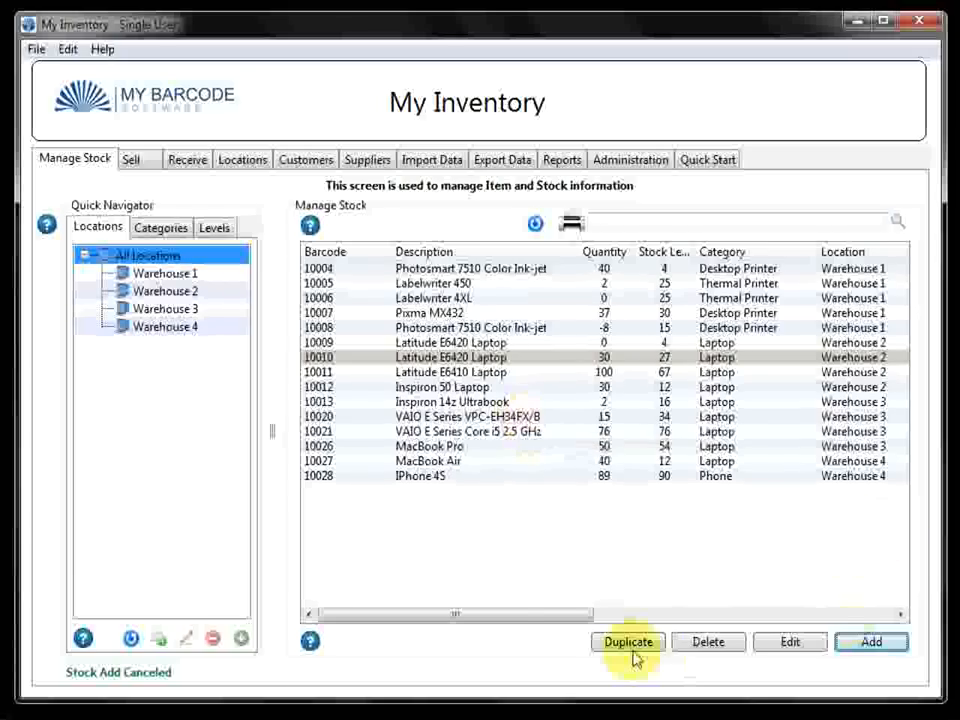
Step: Open the IPhone 4S stock item for editing and look through its description choices and comments field
left_click(437, 358)
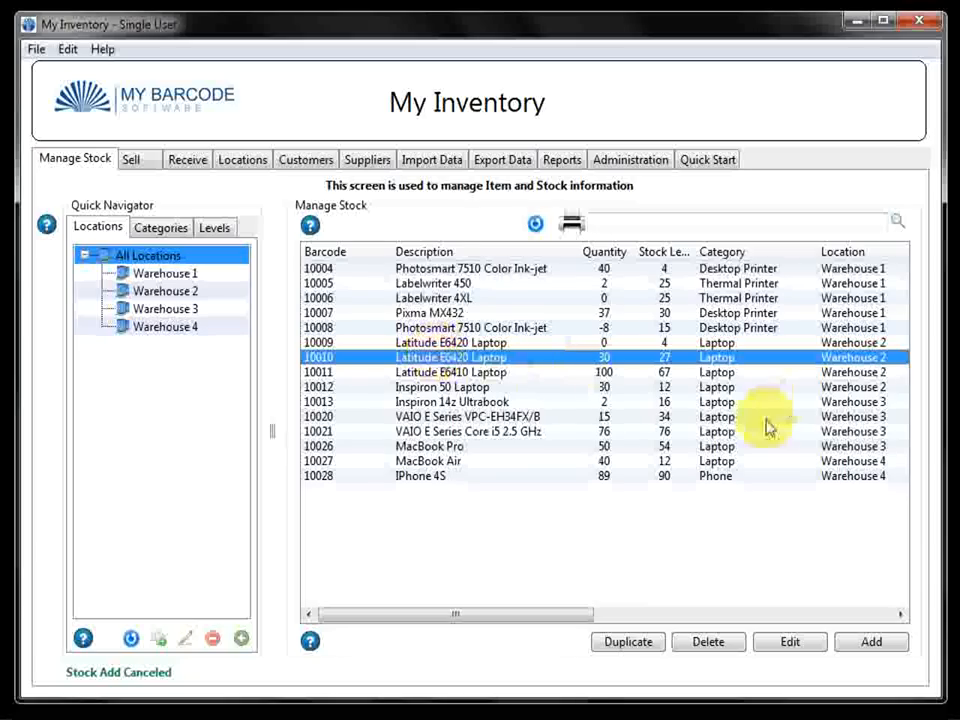
left_click(451, 481)
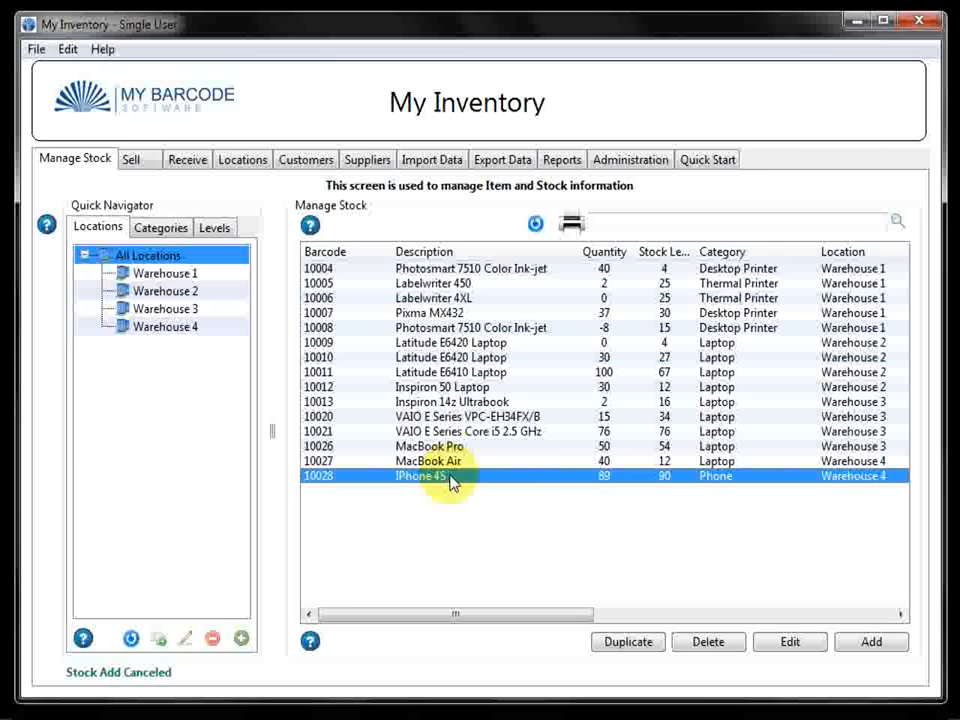
double_click(451, 481)
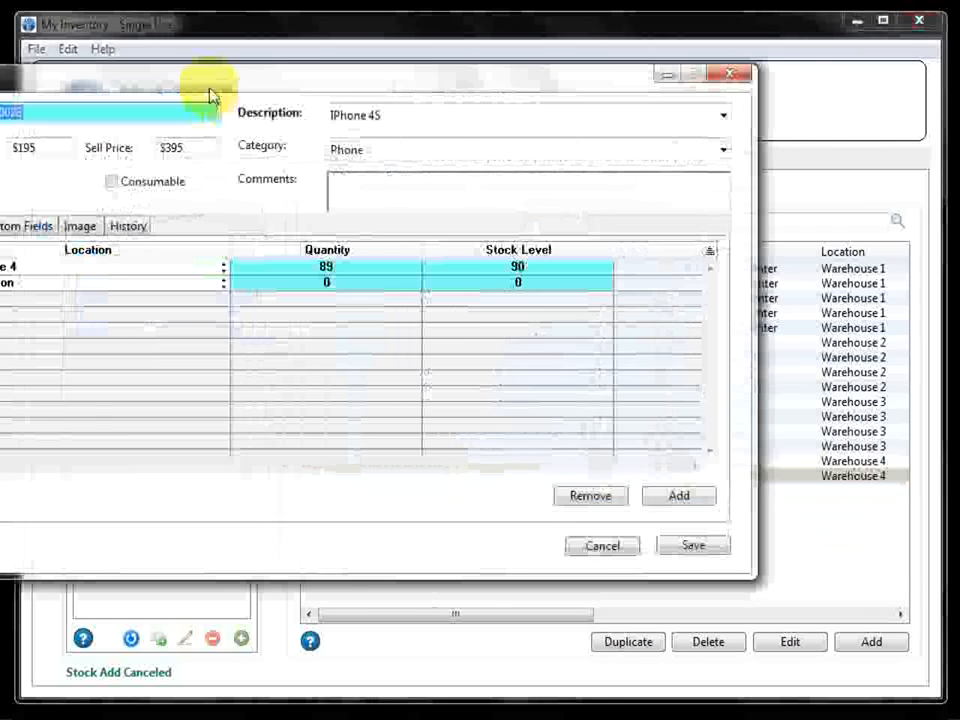
left_click_drag(210, 90, 392, 71)
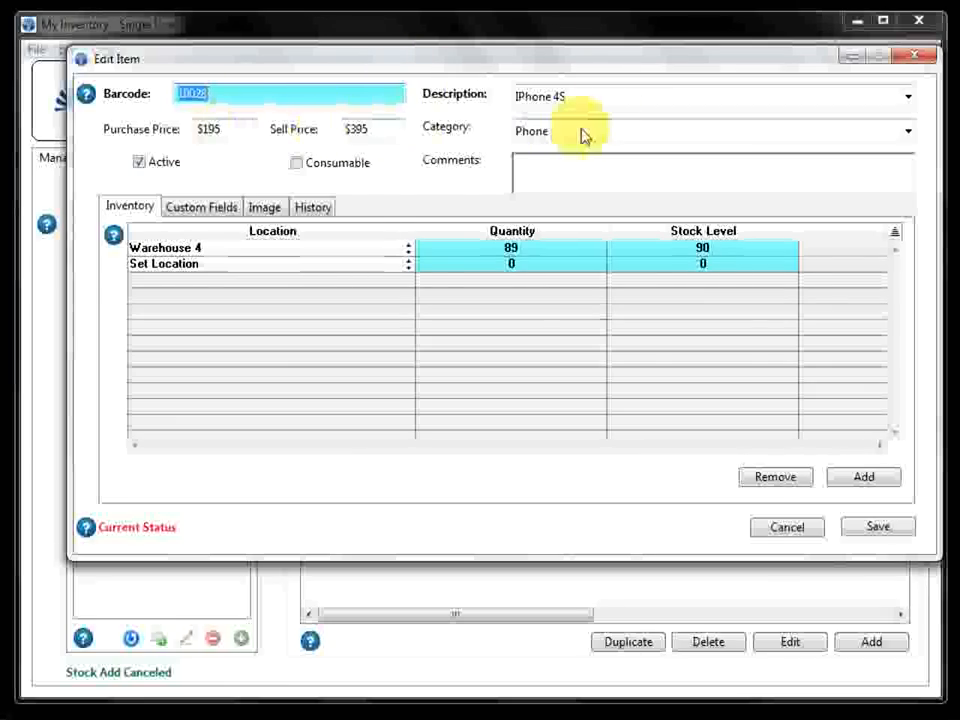
left_click(908, 96)
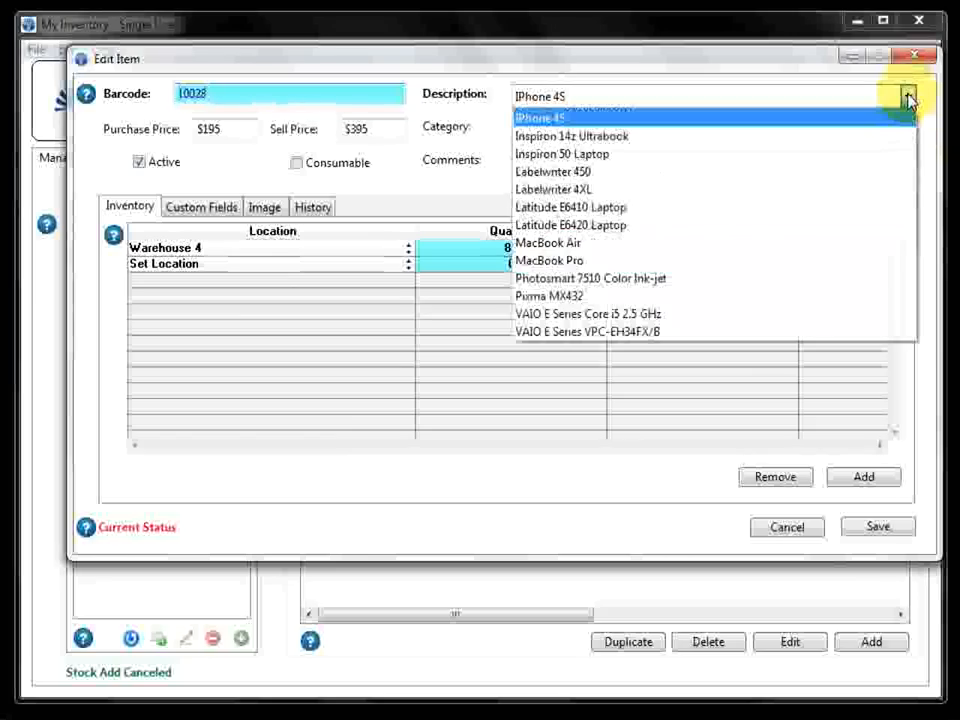
left_click(908, 96)
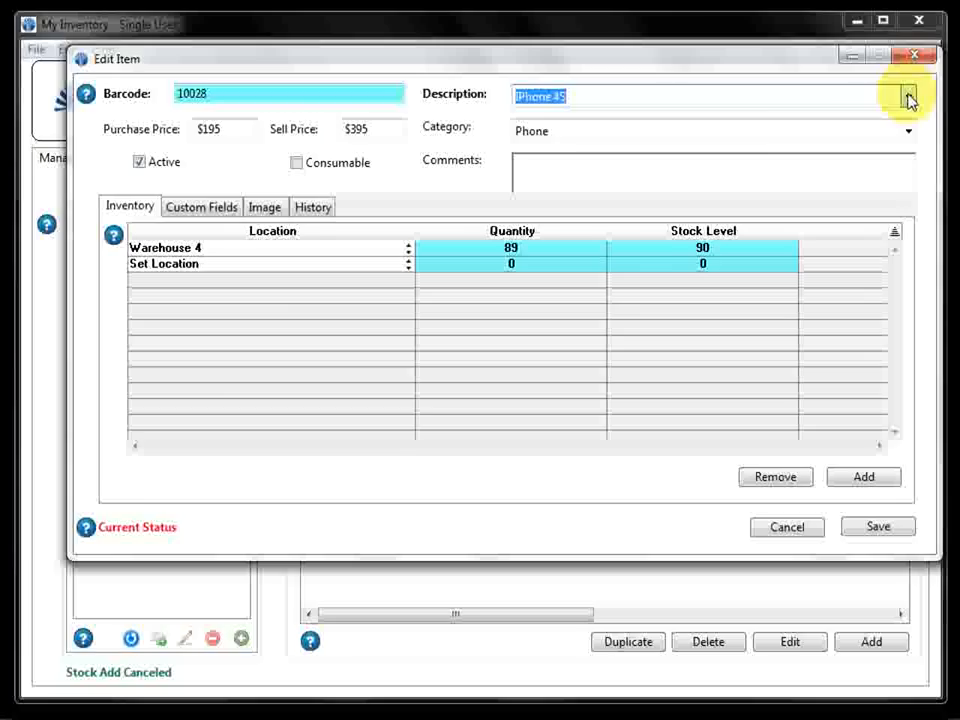
left_click(536, 175)
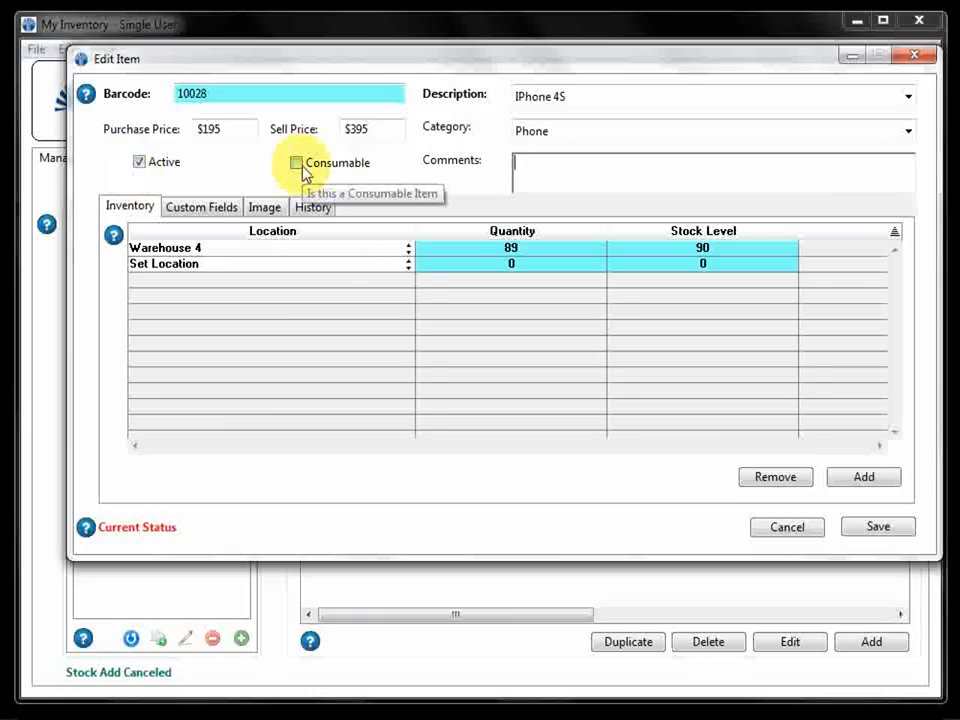
Step: Add Warehouse 2 as a second location for the item, with quantity 34 and stock level 35
left_click(409, 267)
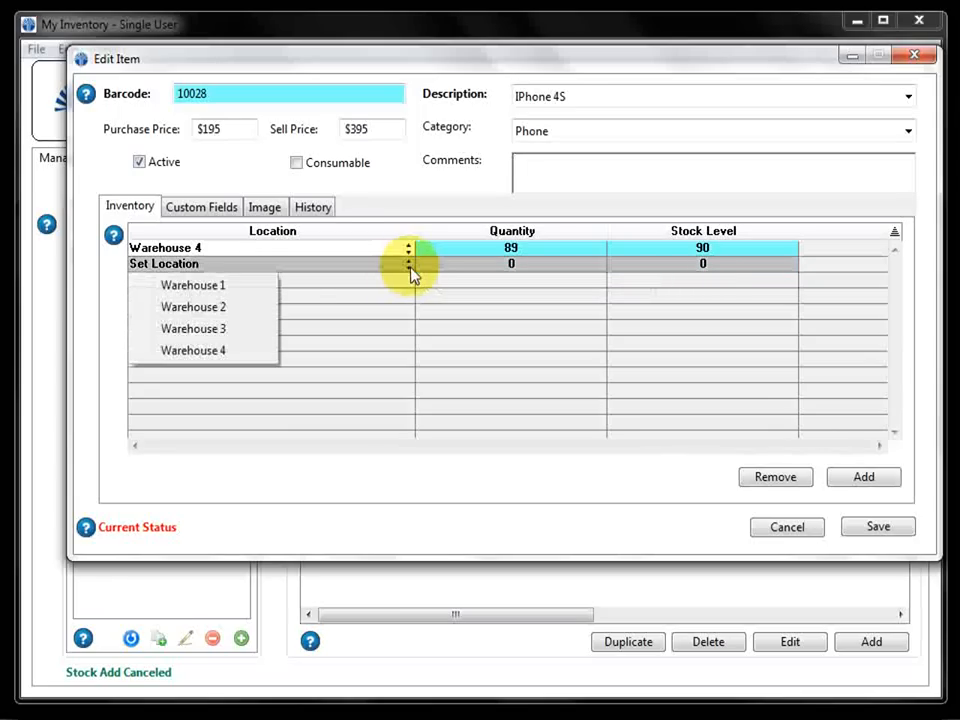
left_click(225, 310)
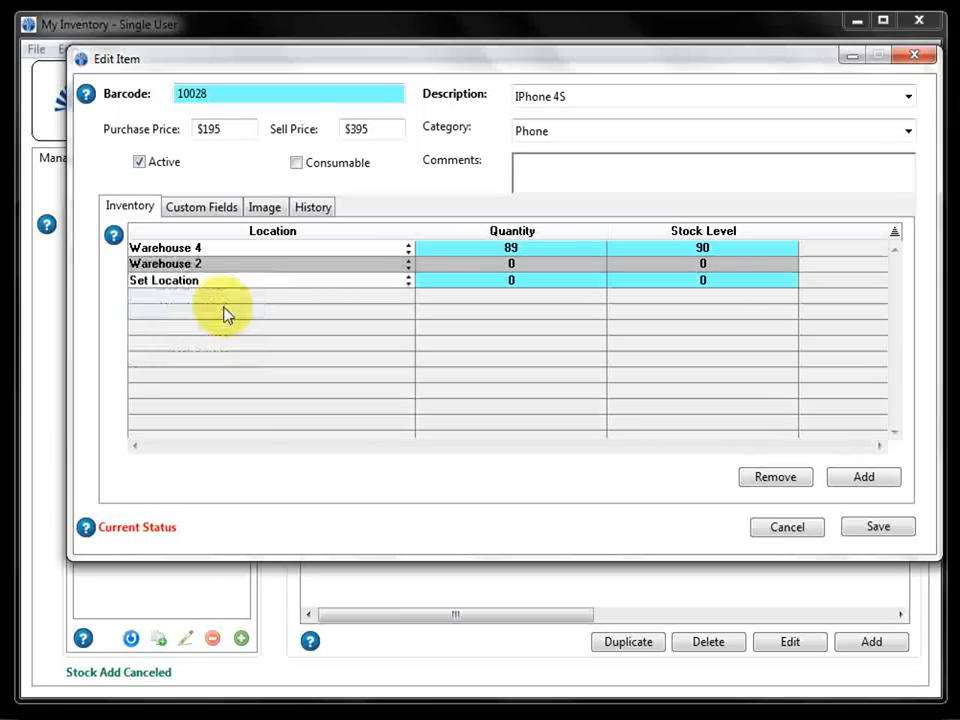
left_click(511, 264)
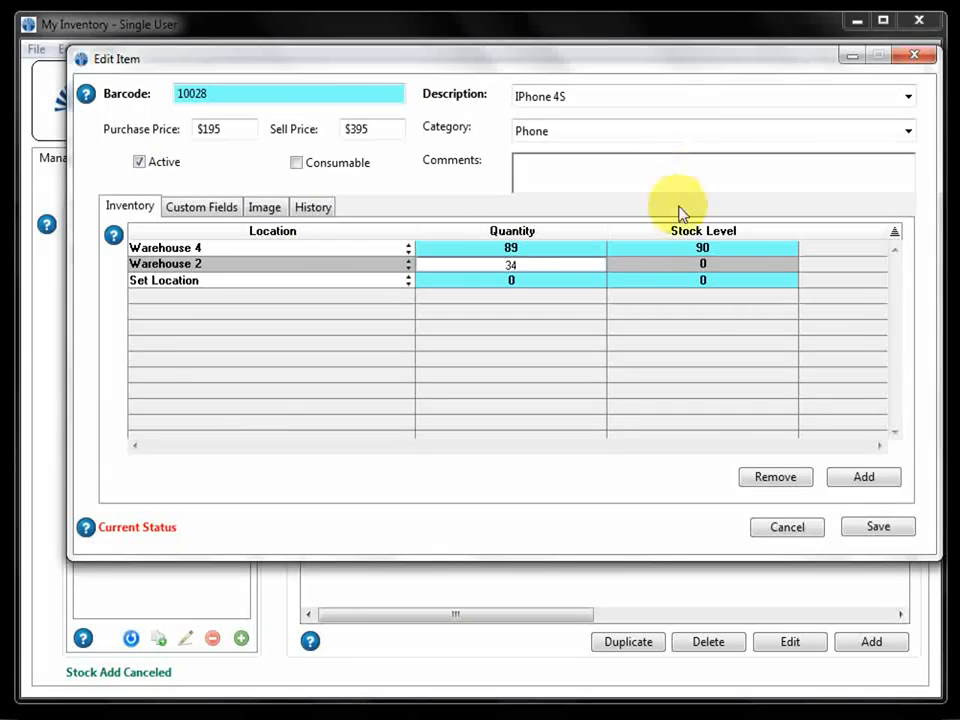
left_click(705, 266)
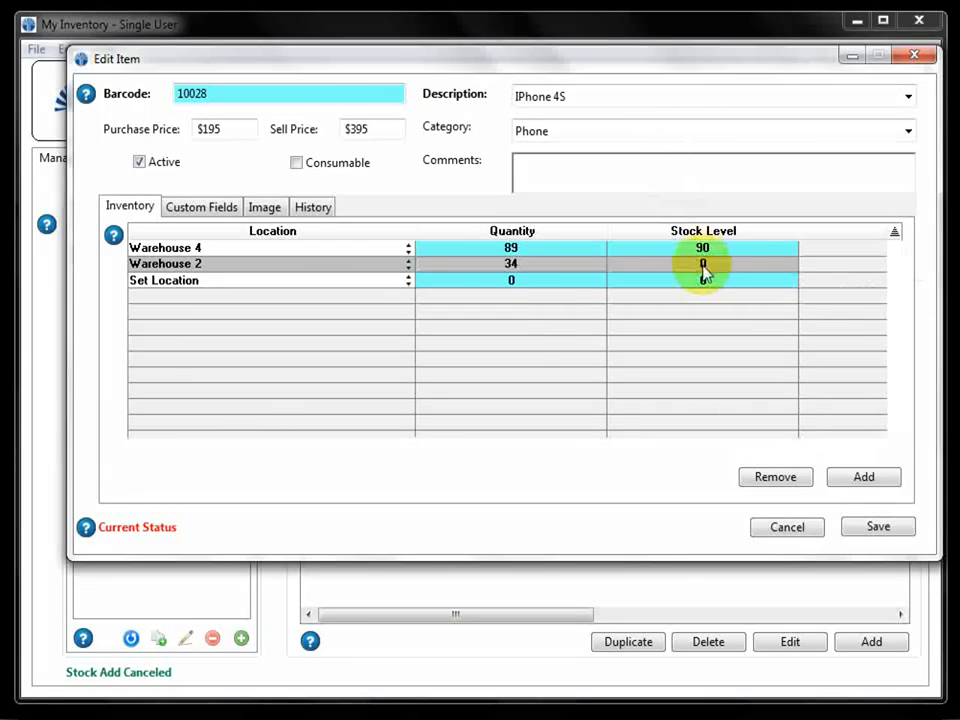
left_click(702, 266)
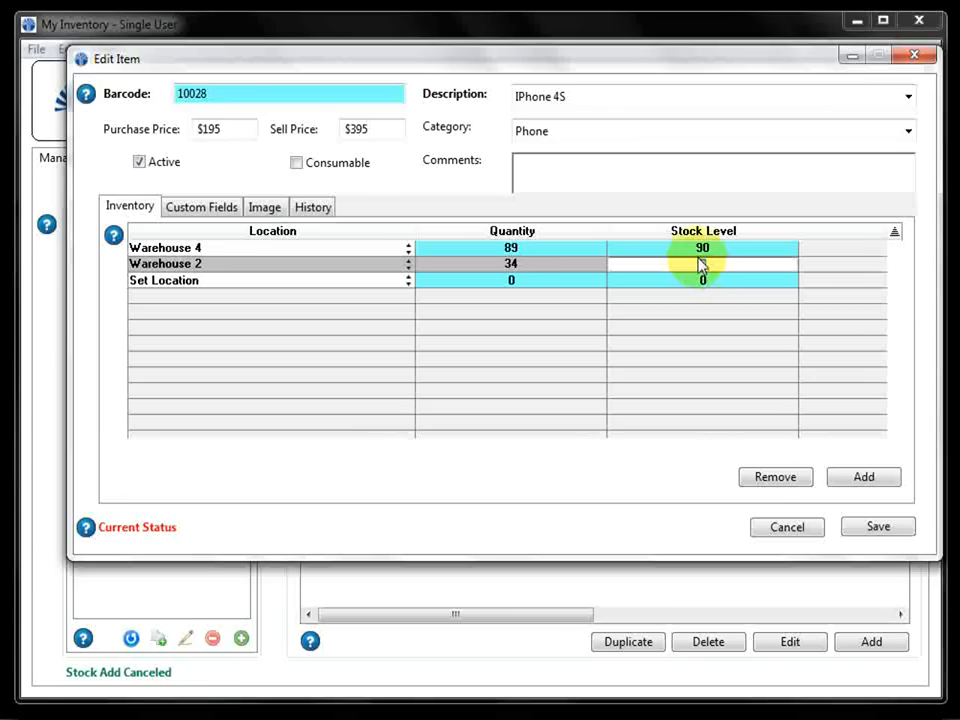
type("35")
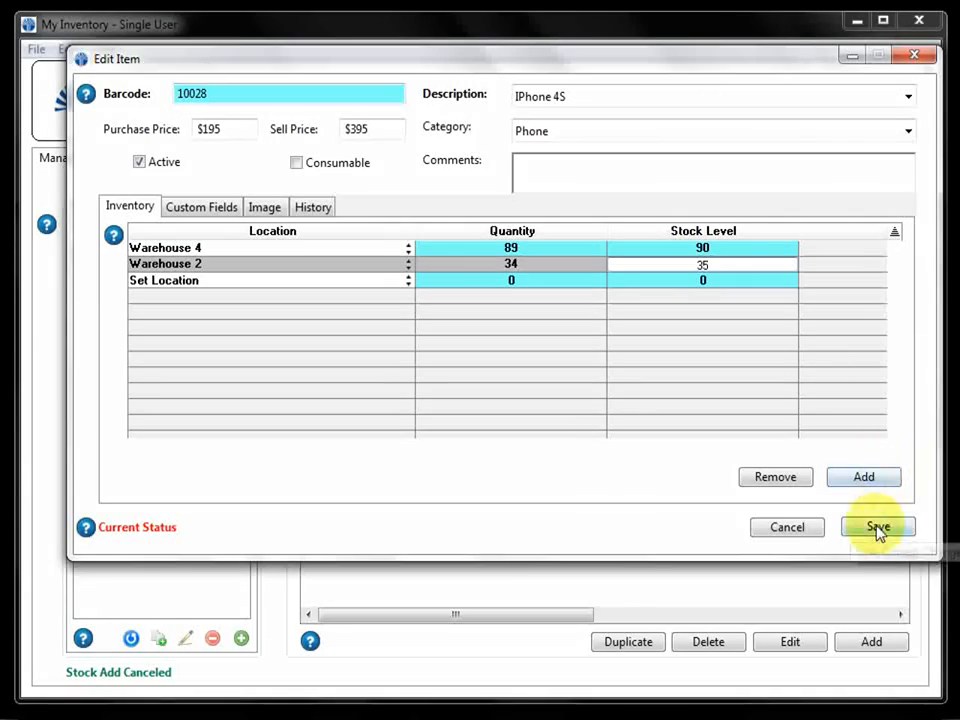
Step: View the item's custom fields and assign the Phone JPEG from the My Inventory folder as its picture
left_click(196, 210)
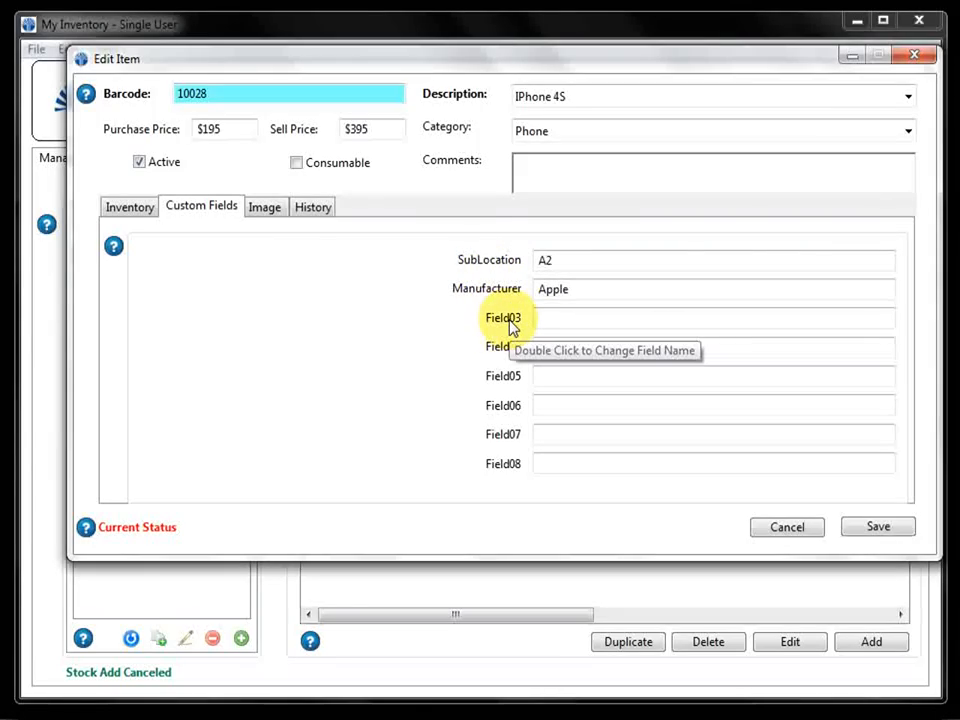
left_click(266, 208)
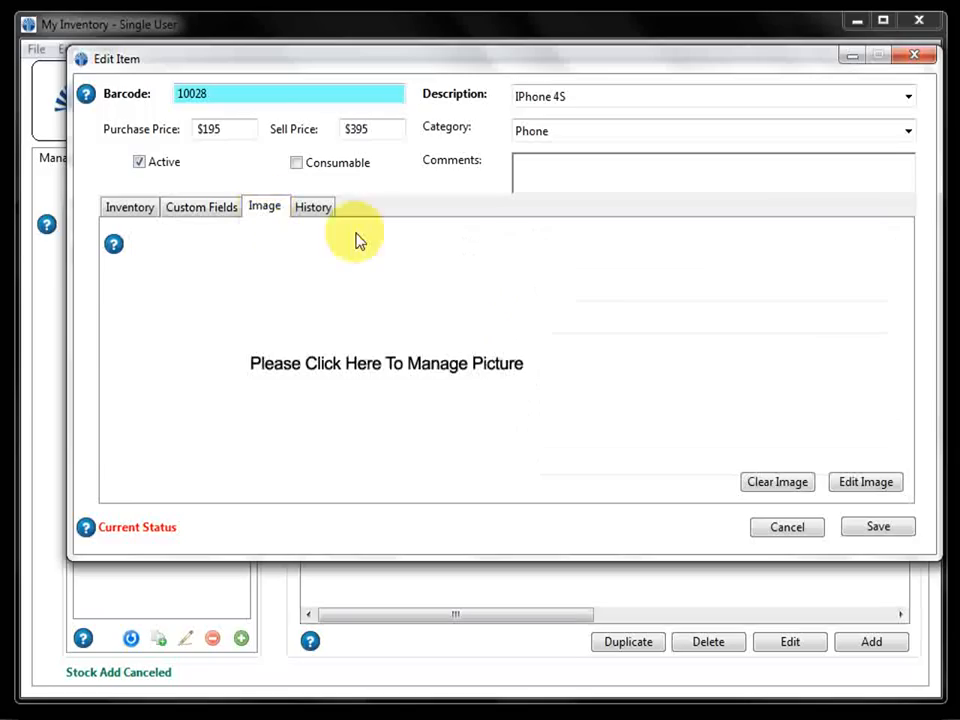
left_click(387, 368)
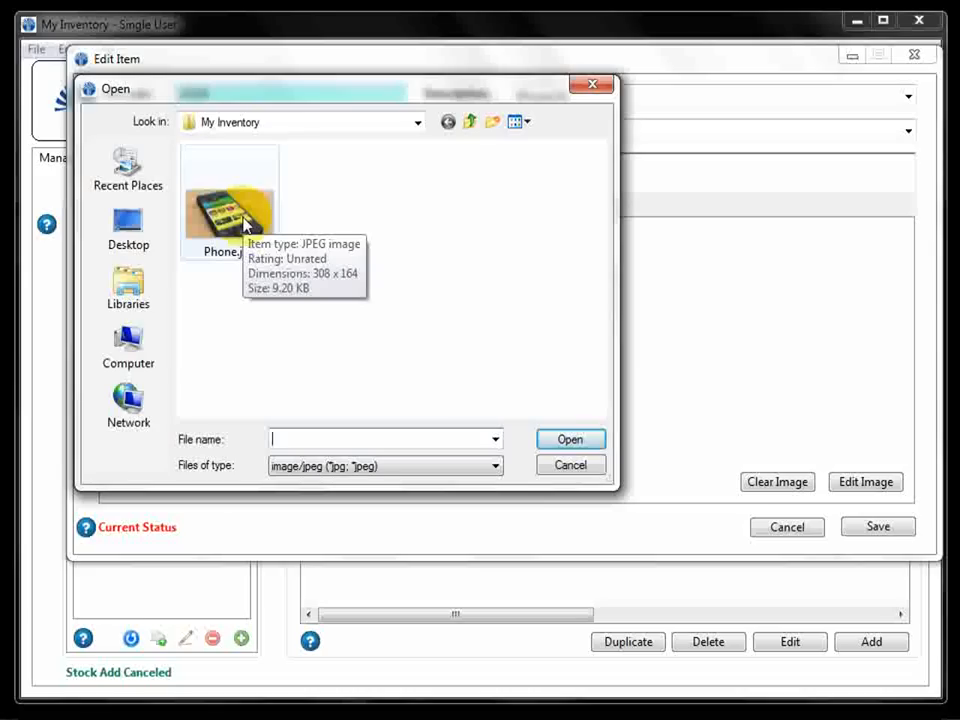
double_click(246, 222)
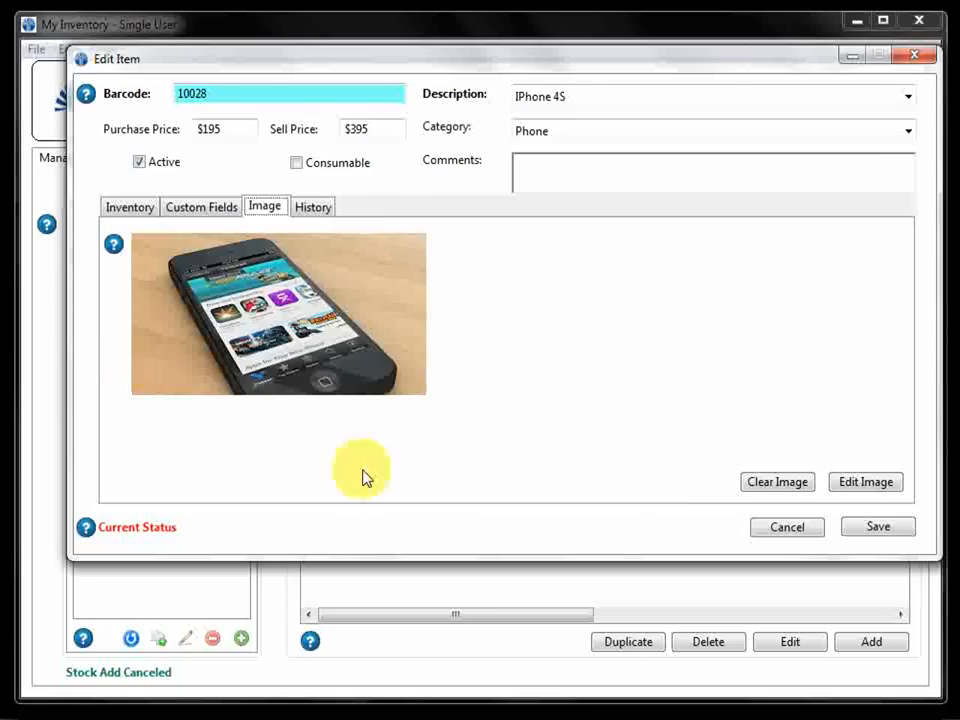
Step: Review the item's history entries and its location quantities, and save the edited item
left_click(327, 214)
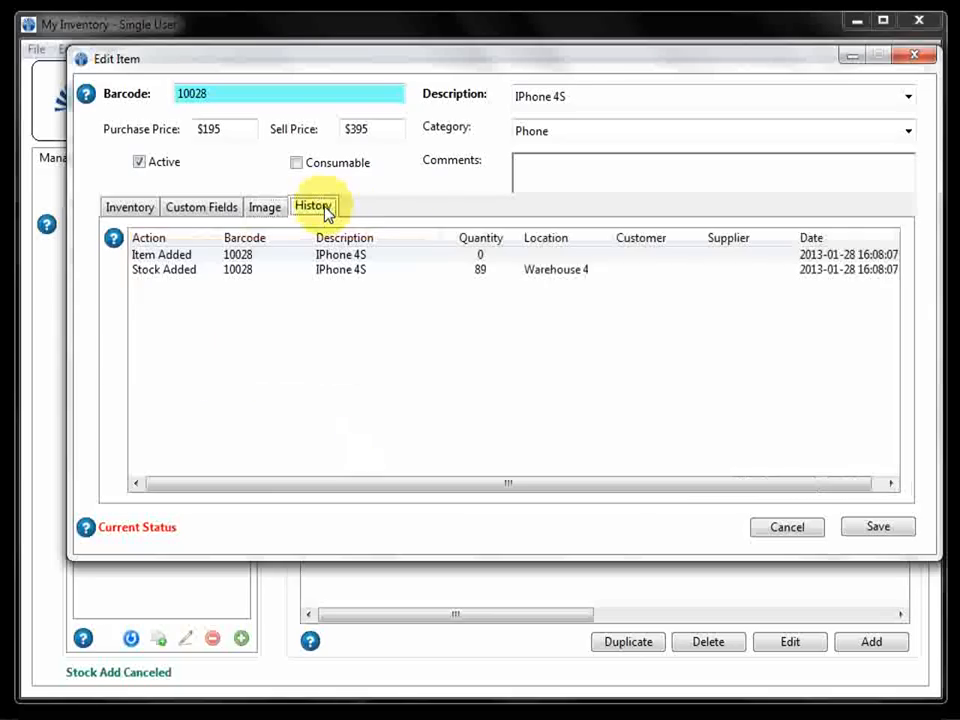
left_click(178, 257)
left_click(196, 280)
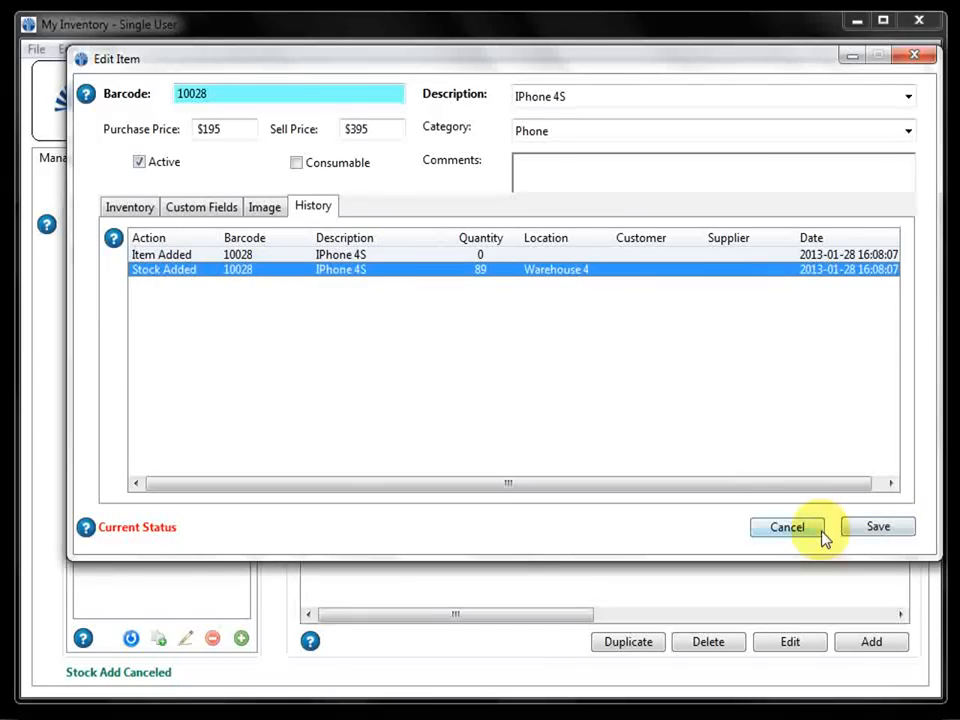
left_click(133, 210)
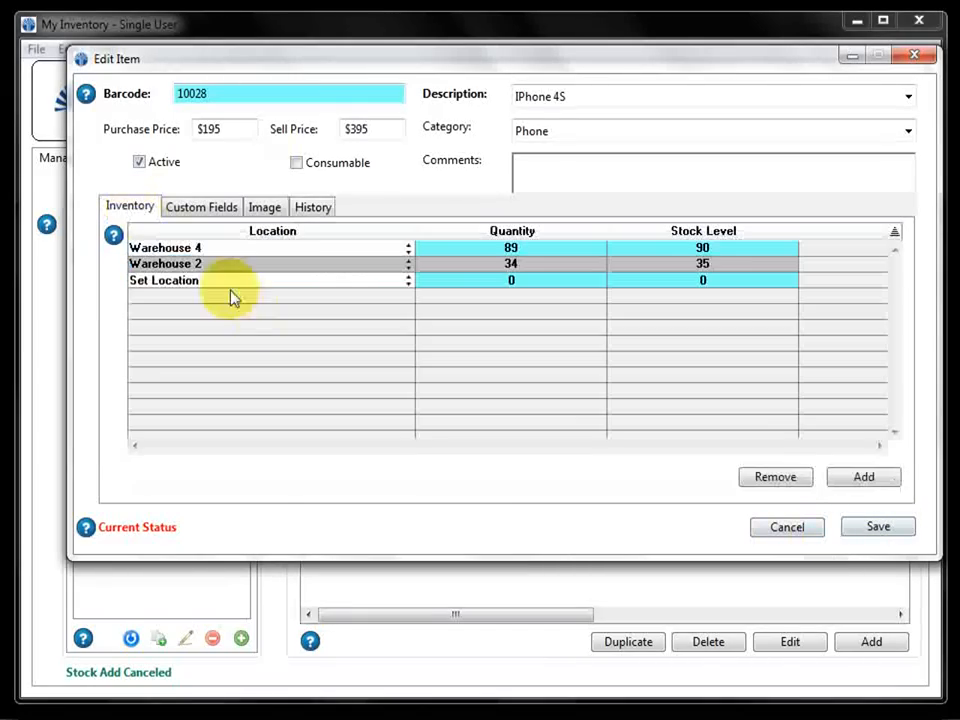
left_click(878, 527)
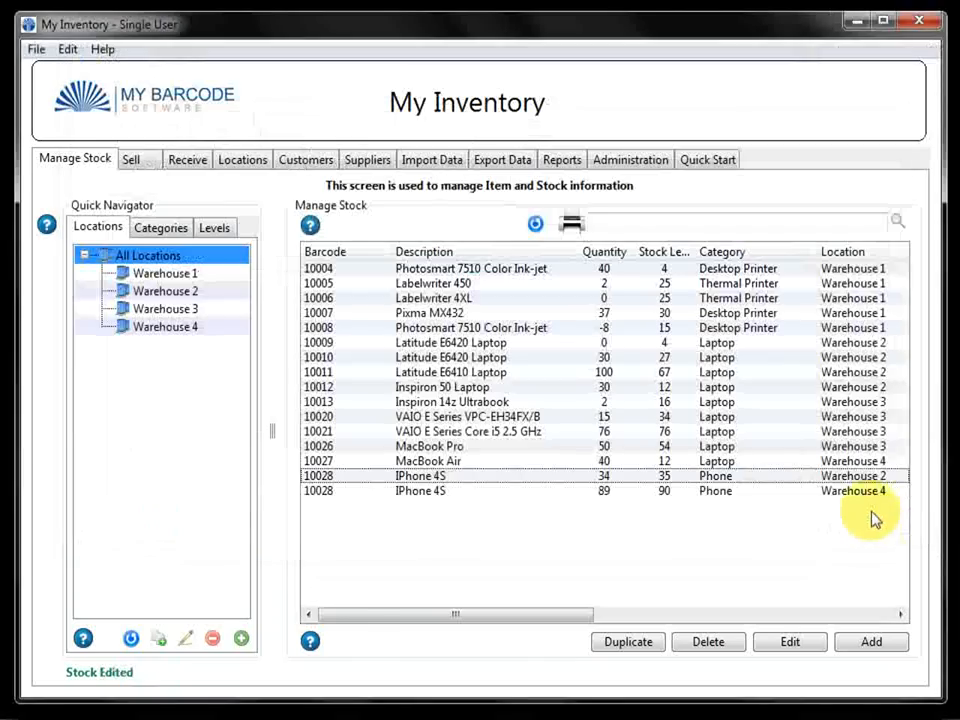
Step: Select the IPhone 4S entry in Warehouse 2, and view and close the Manage Stock list help
left_click(542, 481)
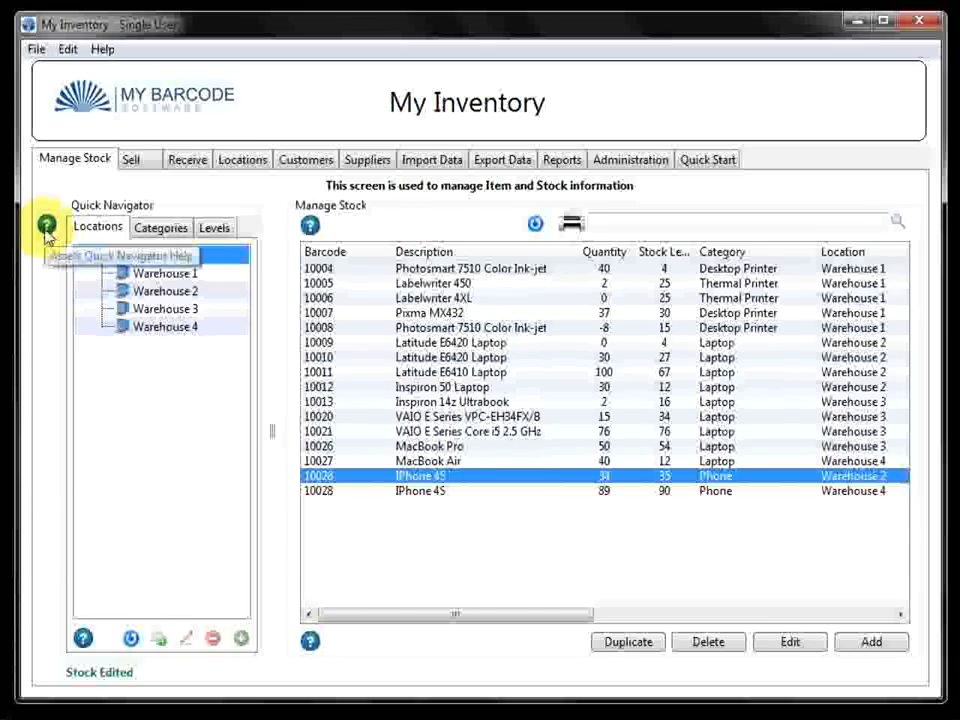
left_click(310, 226)
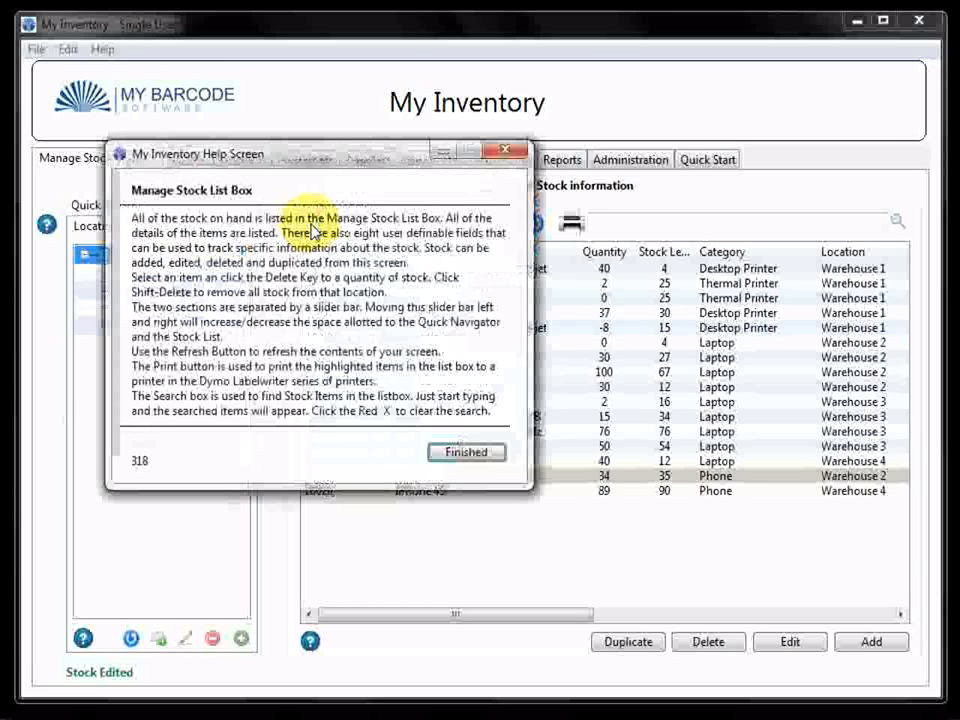
left_click(506, 150)
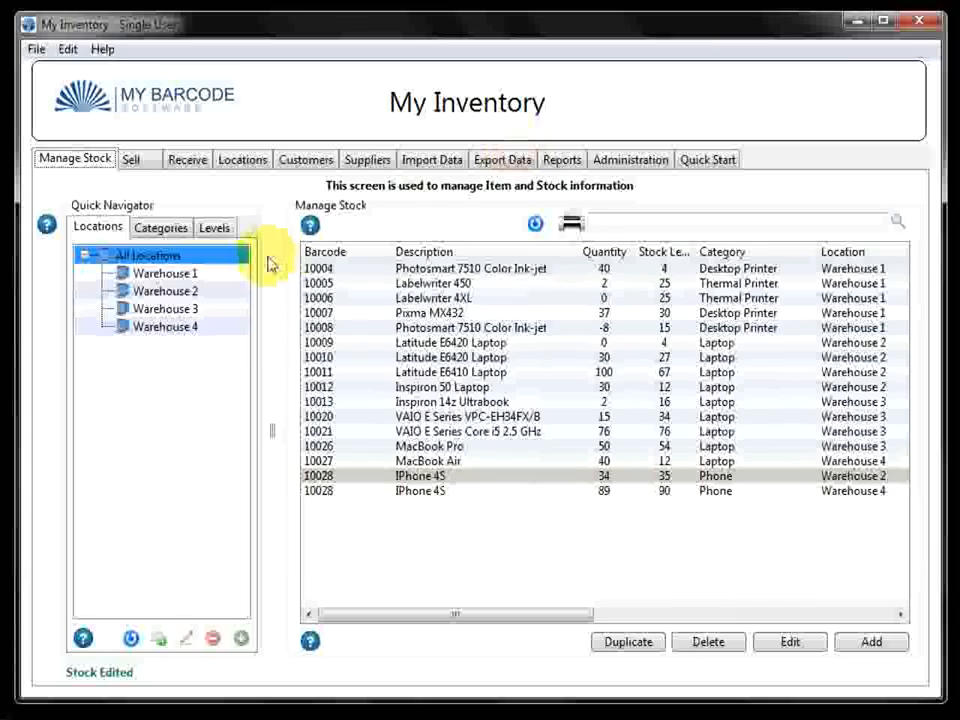
Step: Filter the stock list by Warehouse 1, Warehouse 2 and Warehouse 3 in turn, and return to all locations
left_click(170, 276)
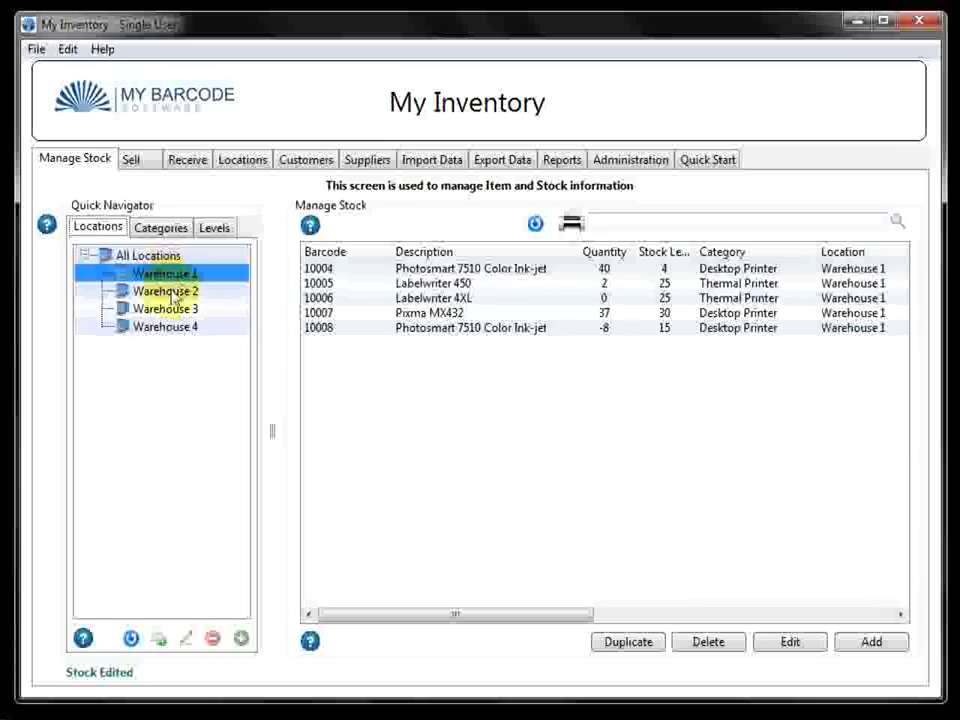
left_click(170, 292)
left_click(172, 310)
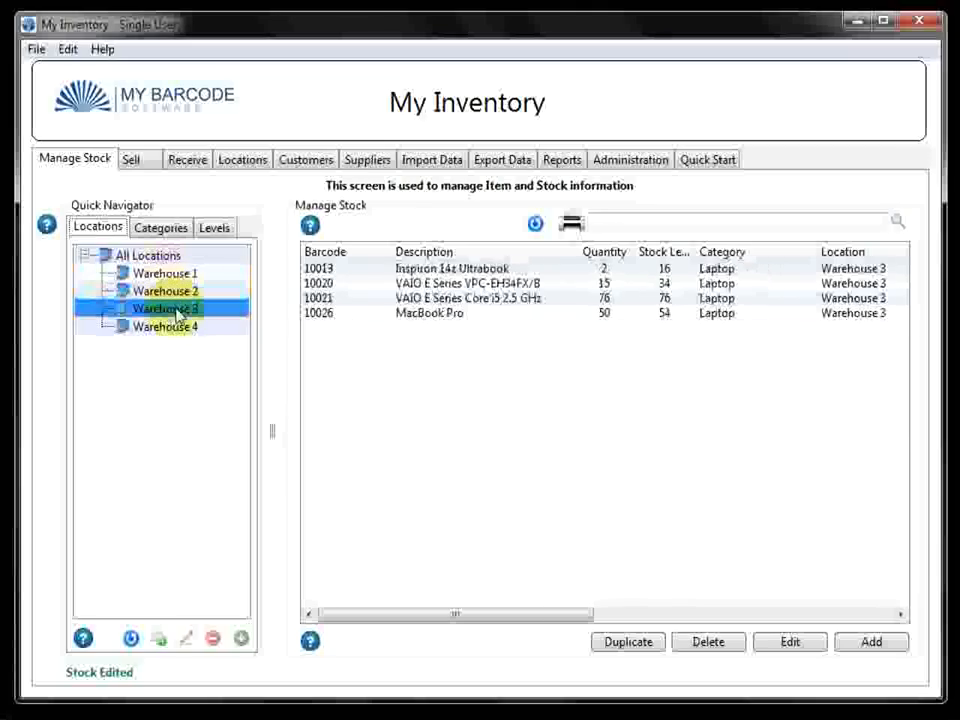
left_click(152, 257)
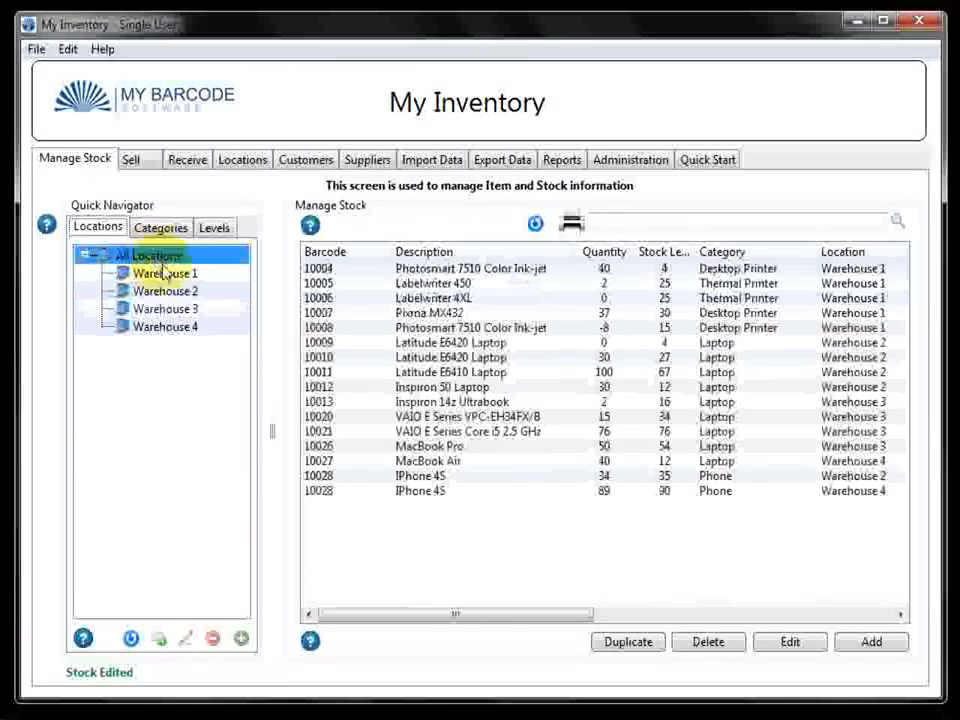
Step: Add a location with the description 1A under Warehouse 1, and show the stock of that sublocation
left_click(161, 276)
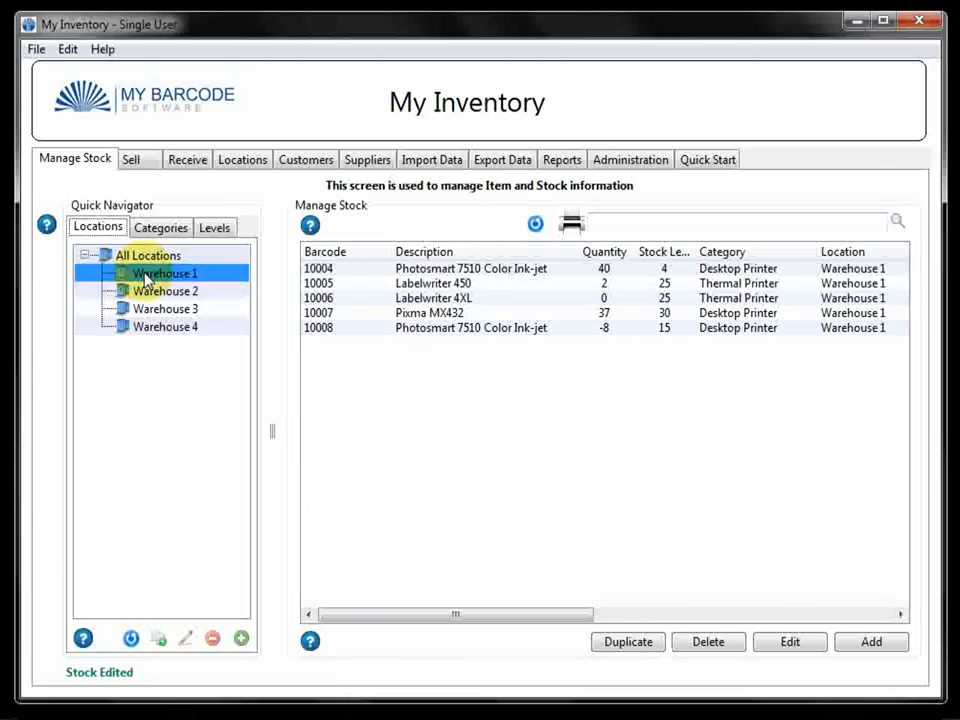
left_click(241, 638)
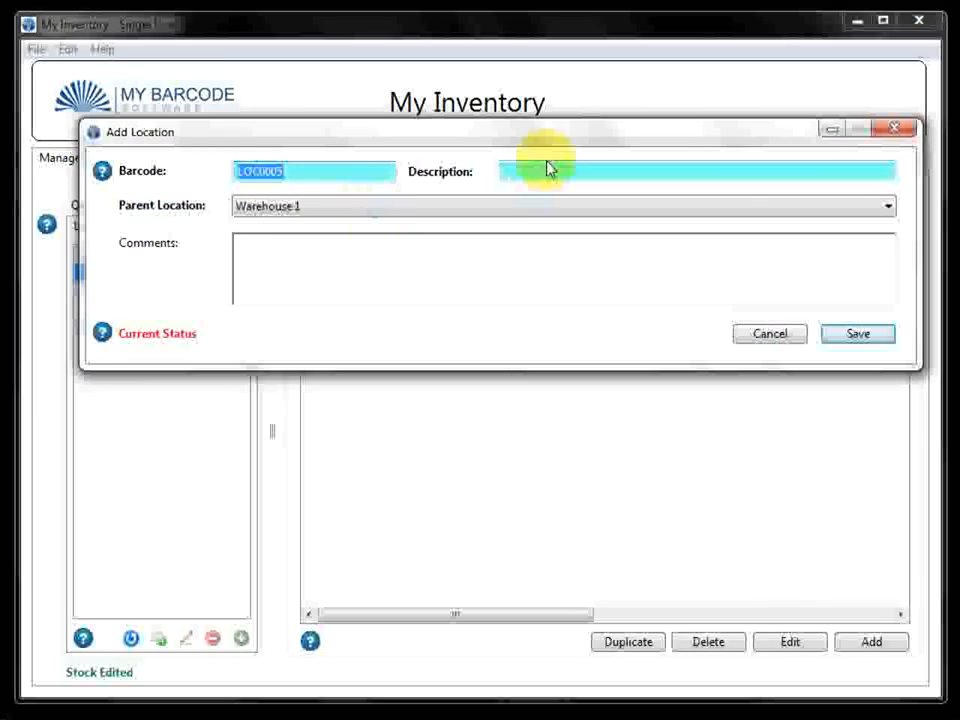
left_click(546, 176)
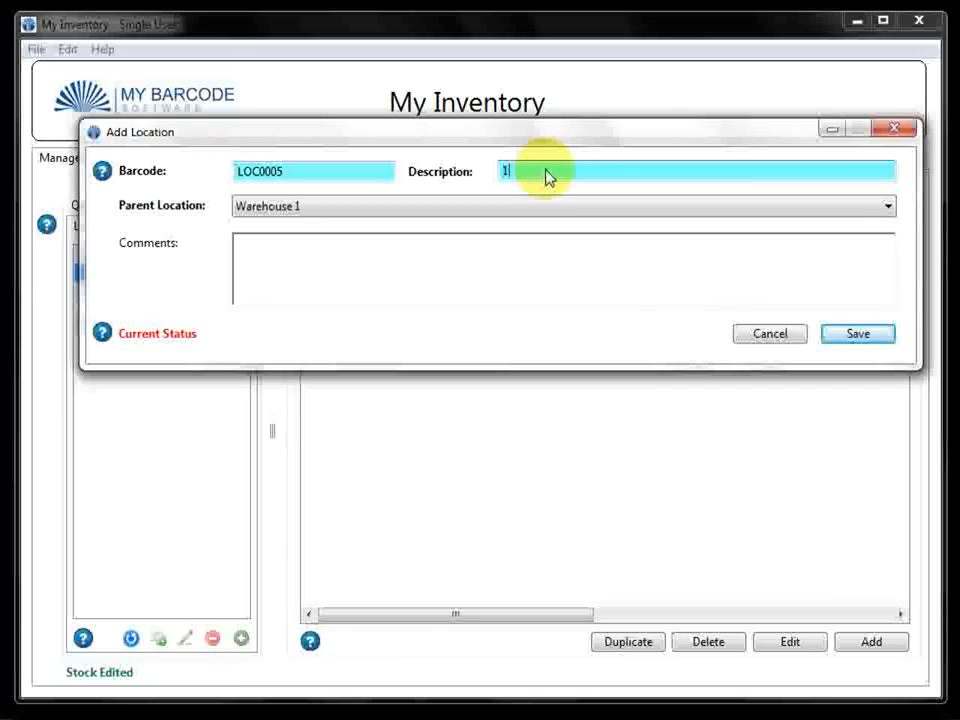
left_click(856, 336)
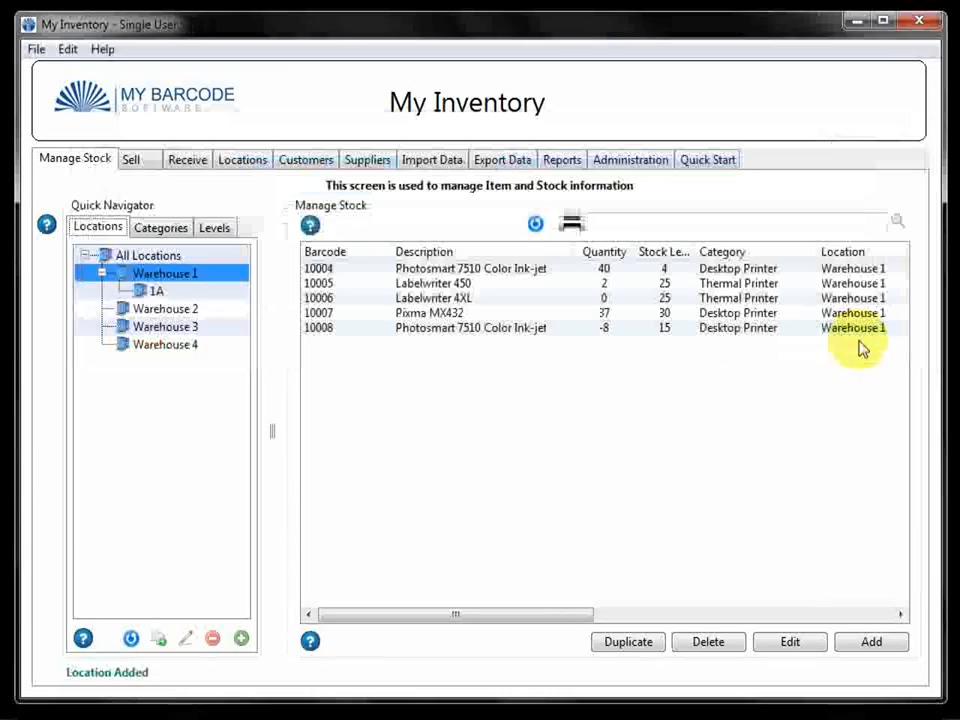
left_click(155, 292)
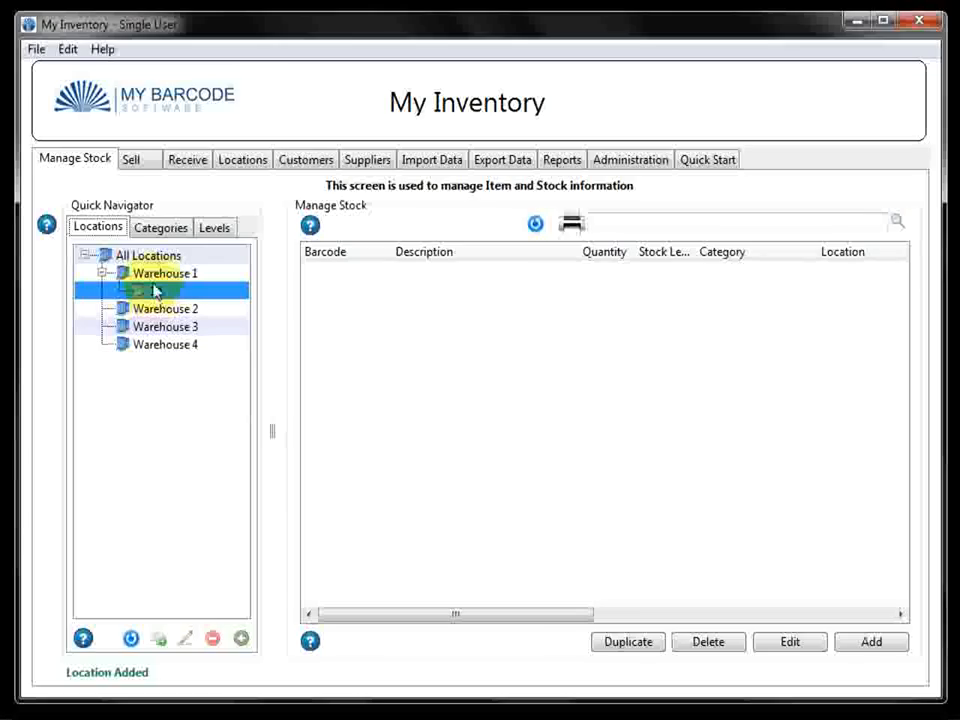
Step: Move 5 units of the Photosmart 7510 Color Ink-jet (barcode 10004) from Warehouse 1 to sublocation 1A
left_click(163, 274)
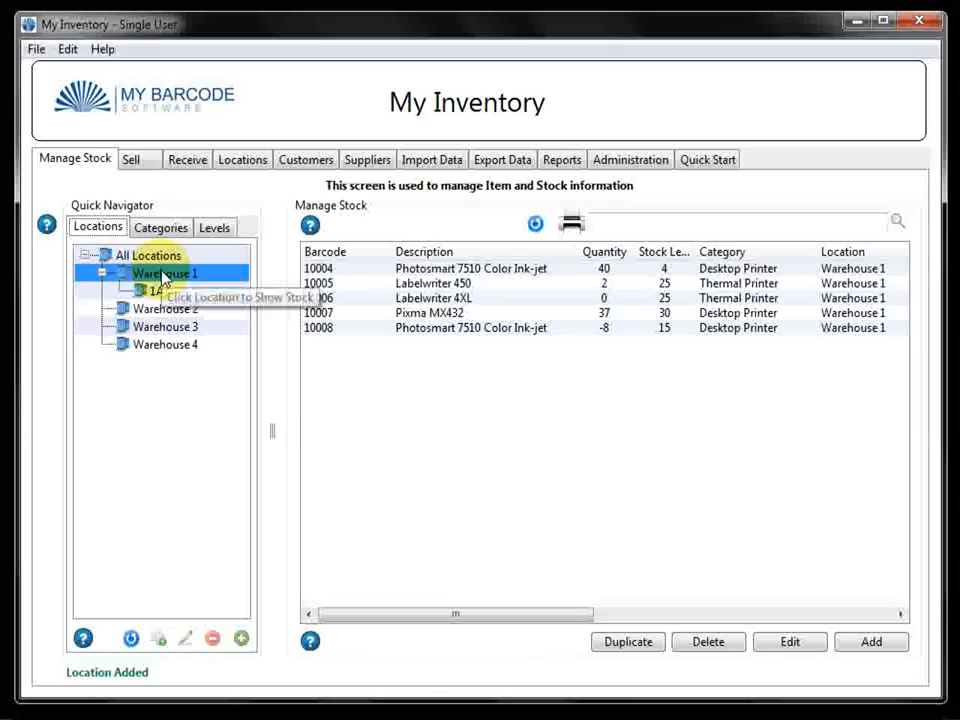
left_click(482, 270)
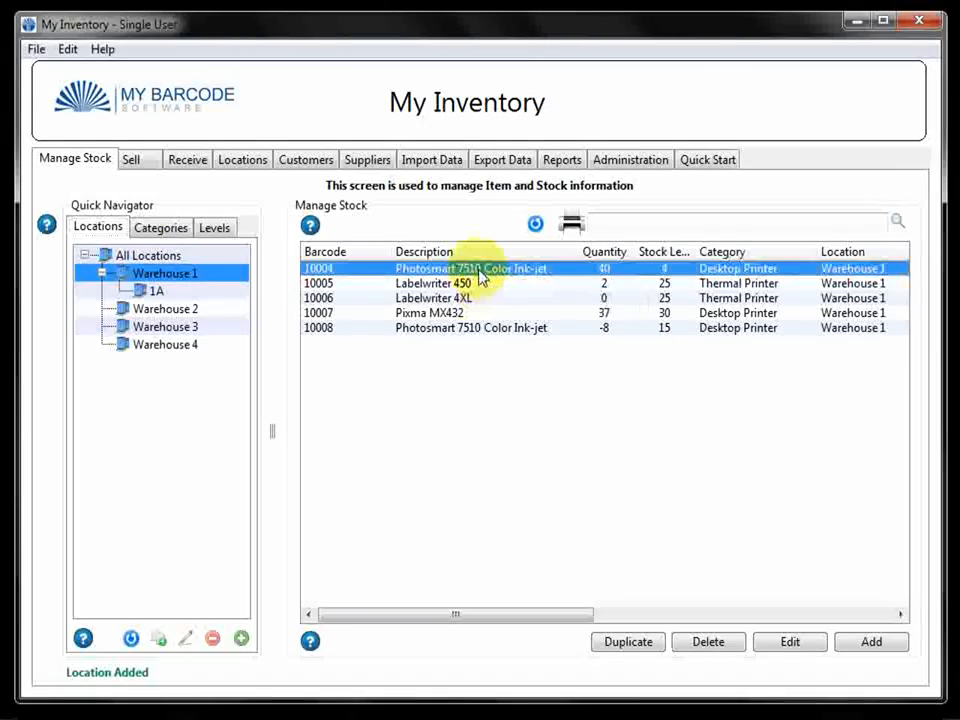
left_click_drag(482, 278, 147, 293)
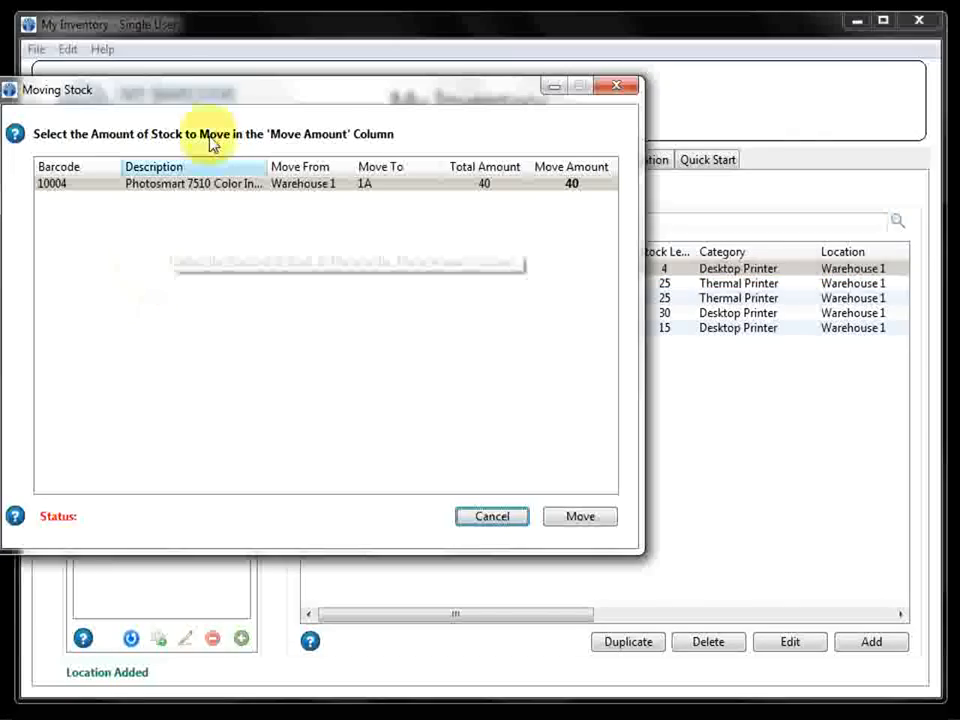
left_click_drag(200, 100, 369, 107)
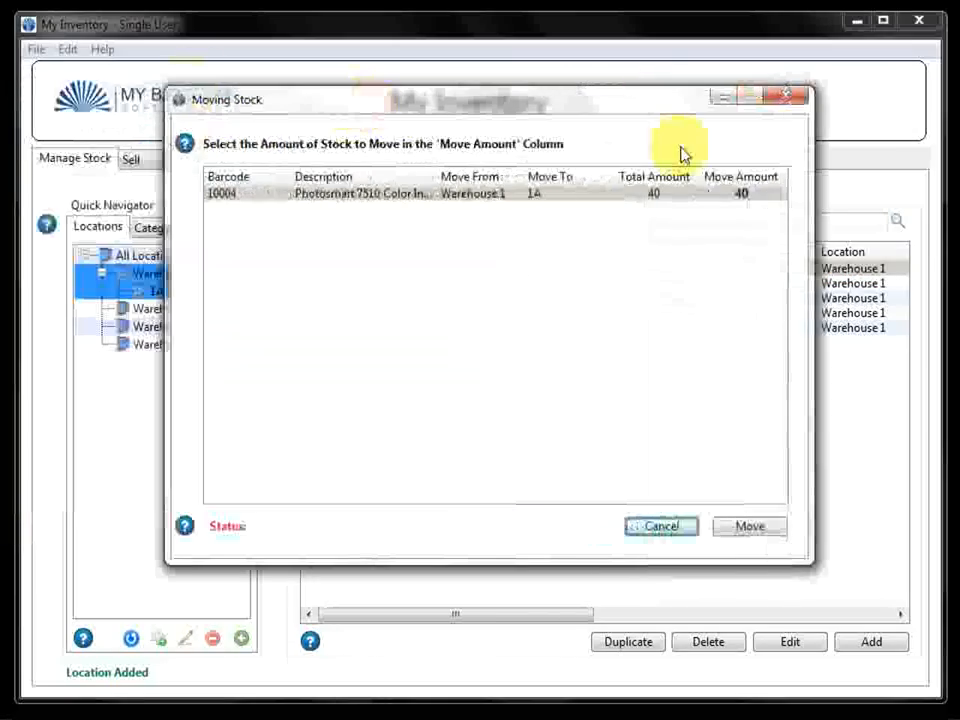
left_click(741, 196)
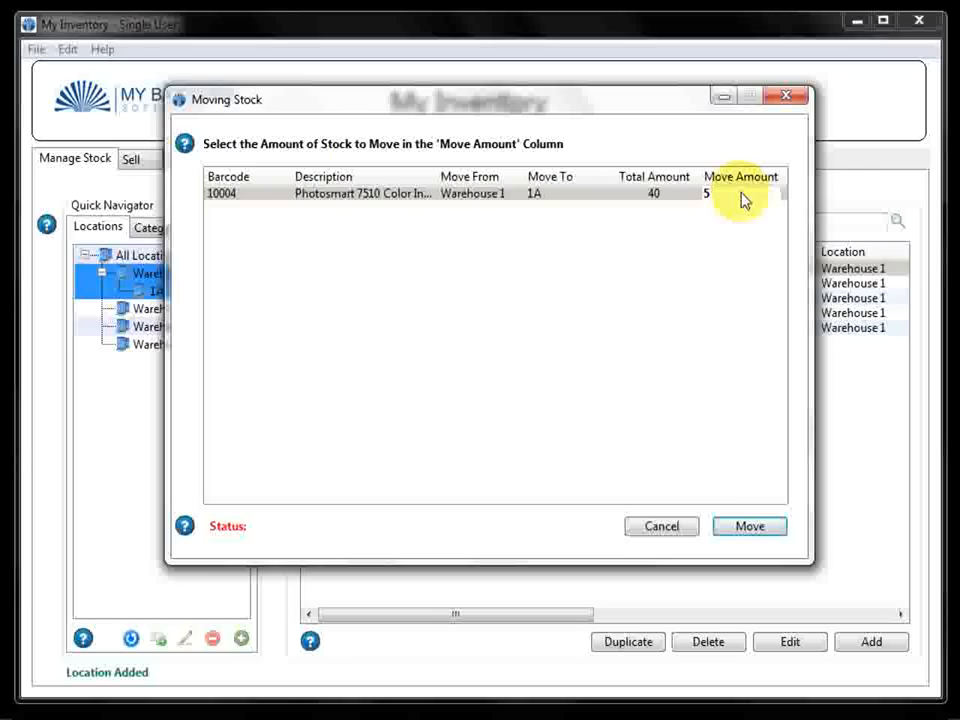
left_click(760, 532)
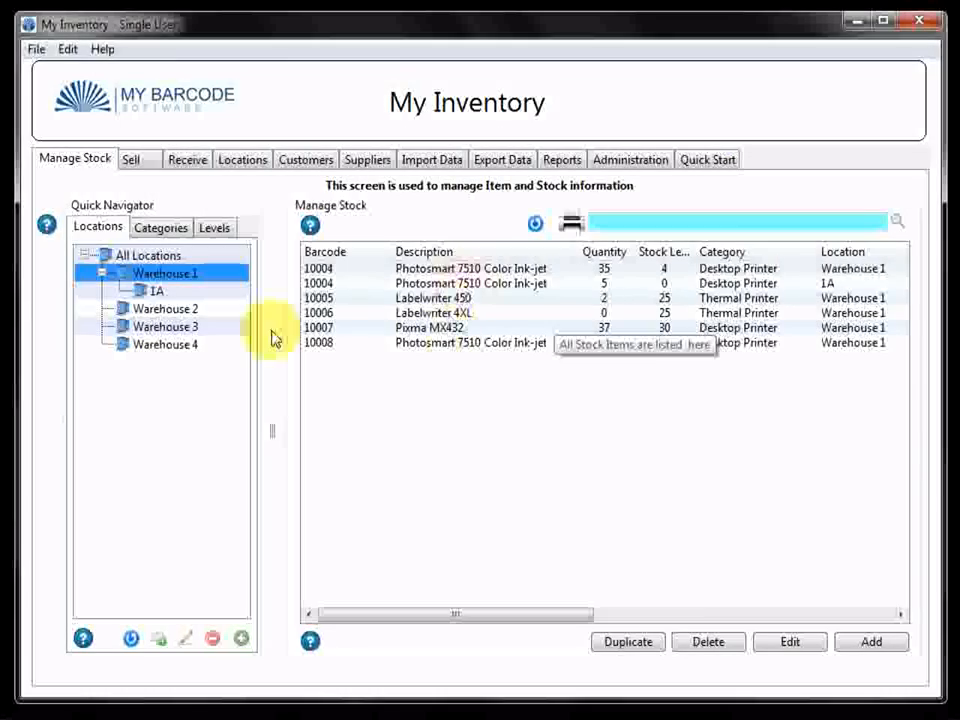
left_click(604, 270)
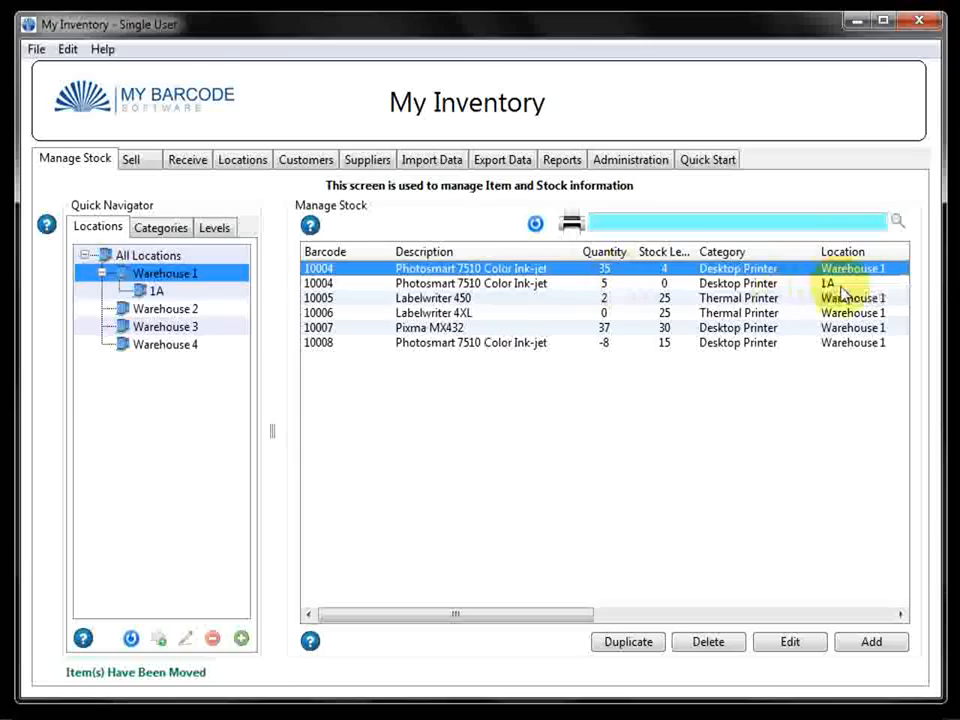
Step: Delete location 1A under Warehouse 1, agreeing to move its items to the parent location
left_click(150, 291)
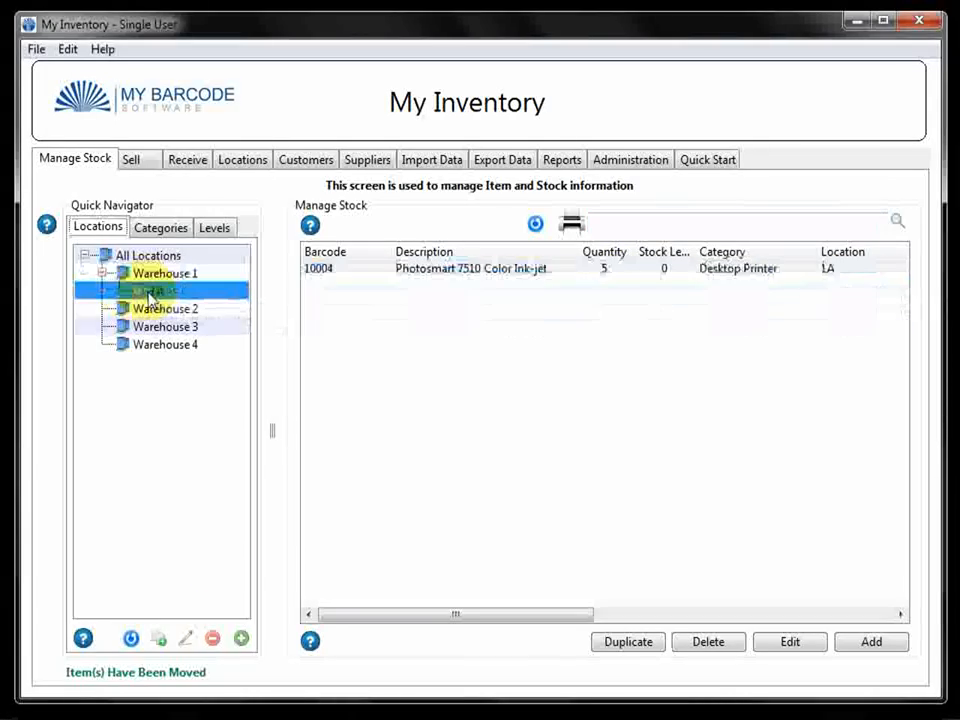
left_click(212, 638)
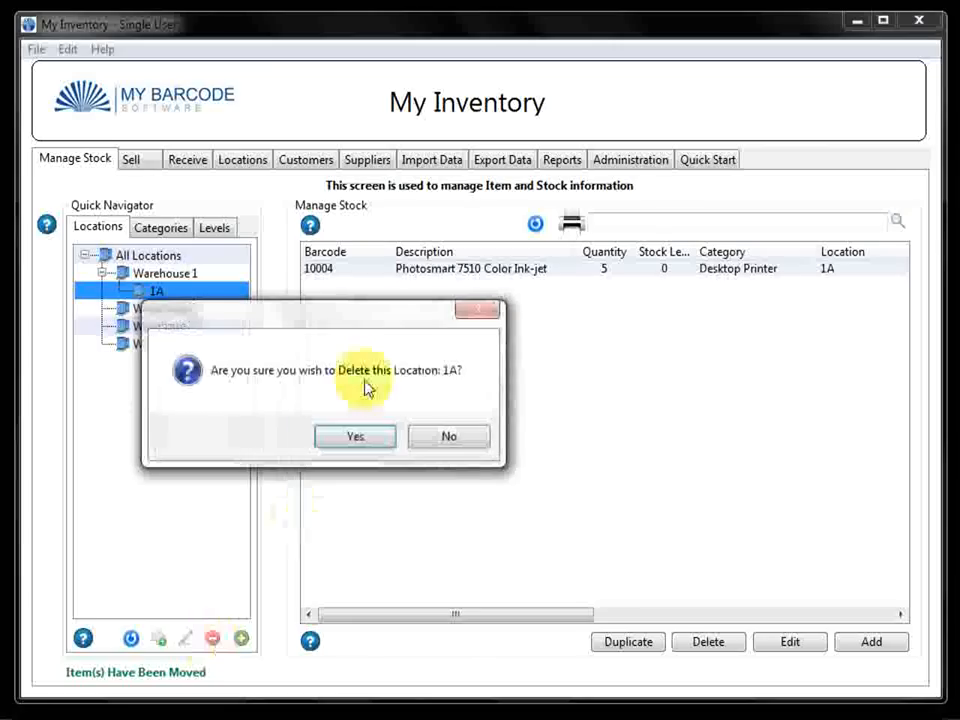
left_click(367, 433)
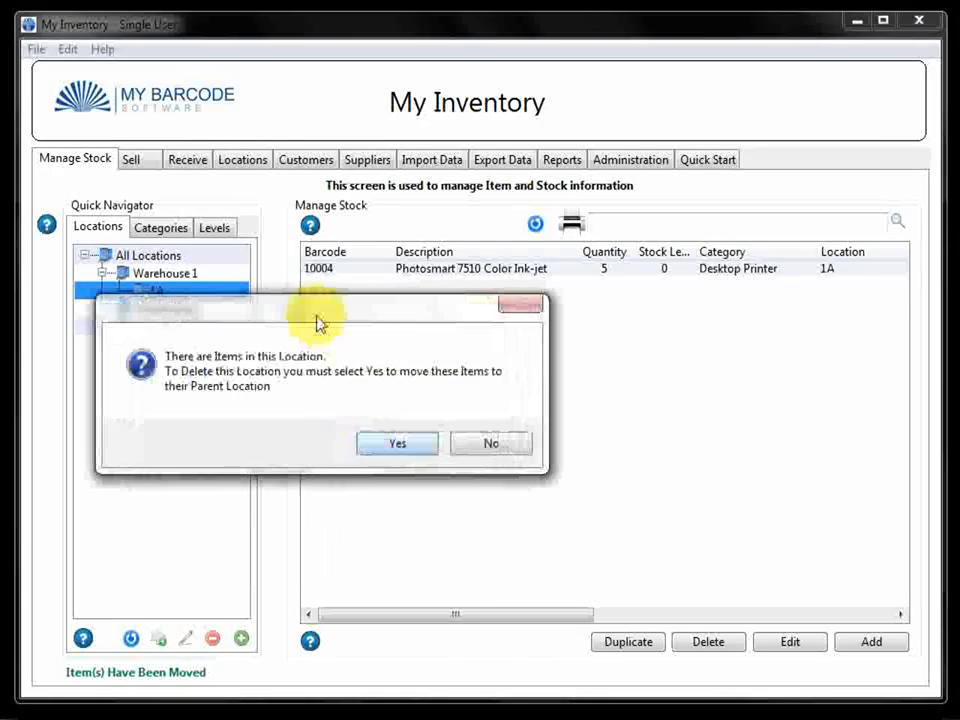
left_click_drag(320, 323, 514, 319)
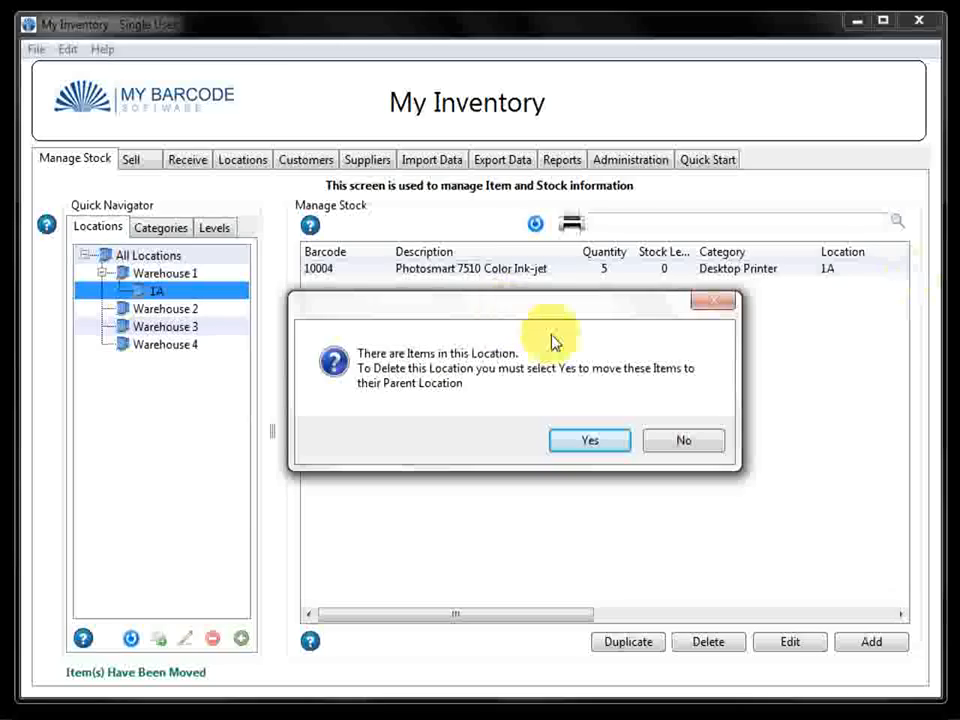
left_click(588, 443)
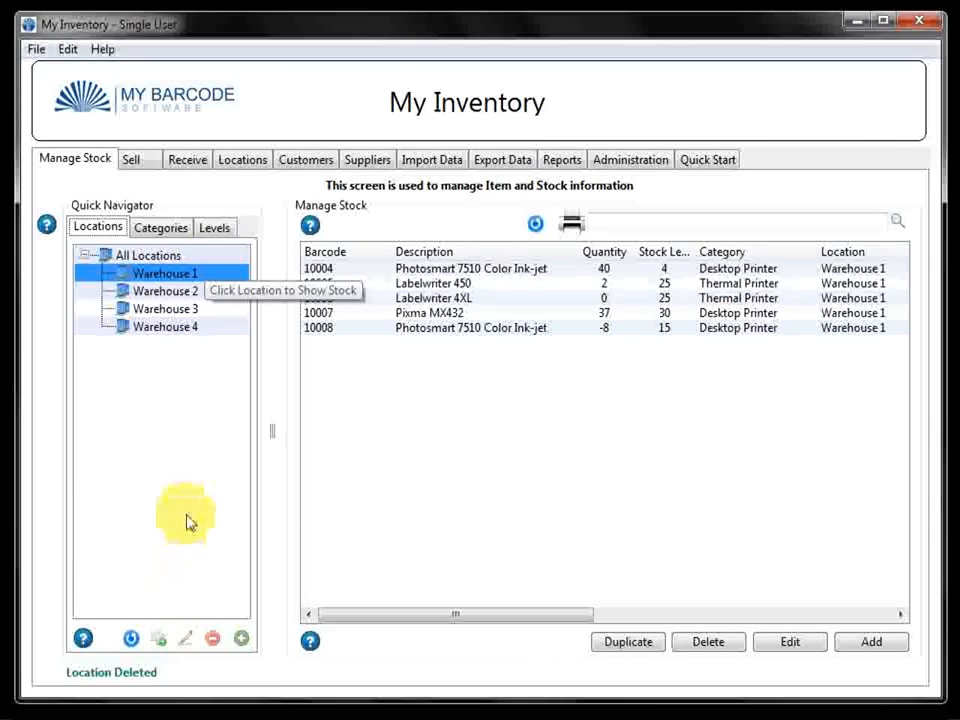
Step: Filter the stock list by the categories Desktop Printer, Laptop, Phone and Thermal Printer in turn
left_click(172, 229)
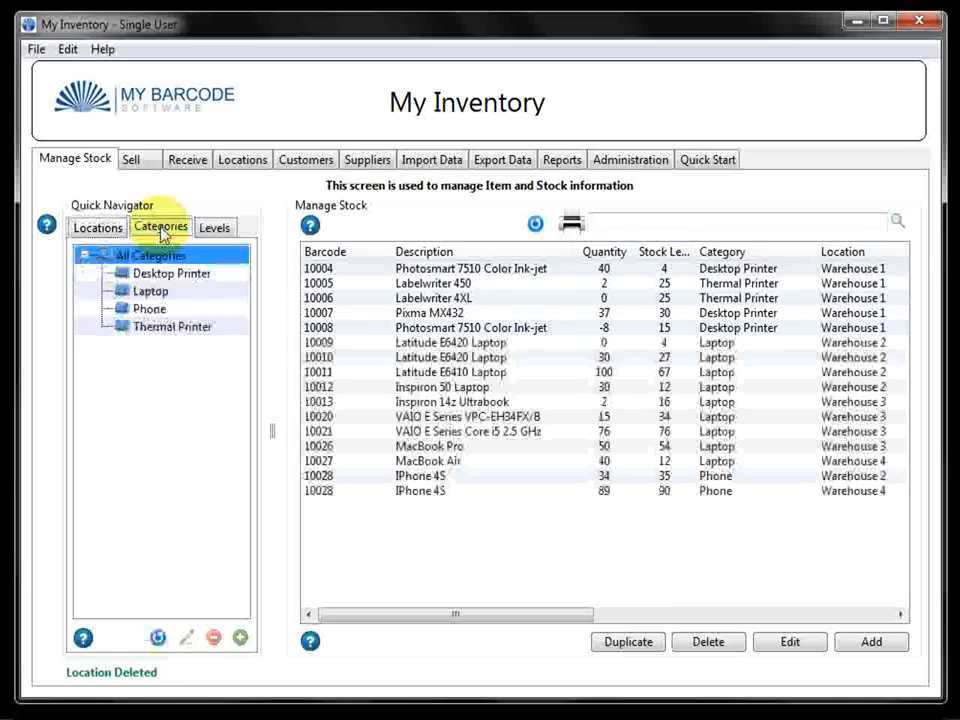
left_click(167, 283)
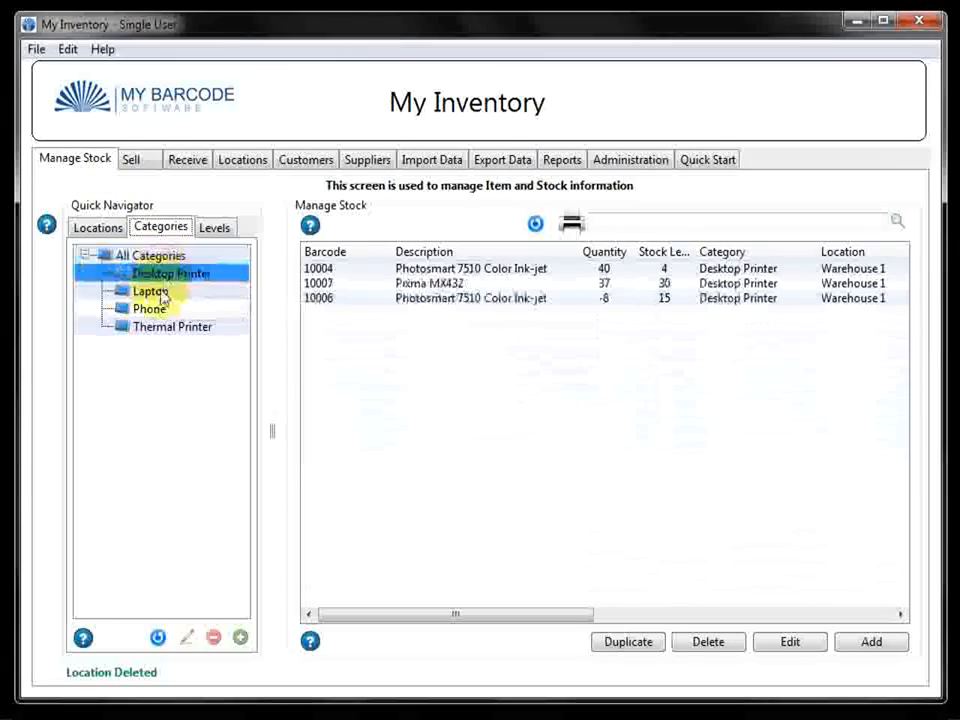
left_click(156, 292)
left_click(158, 311)
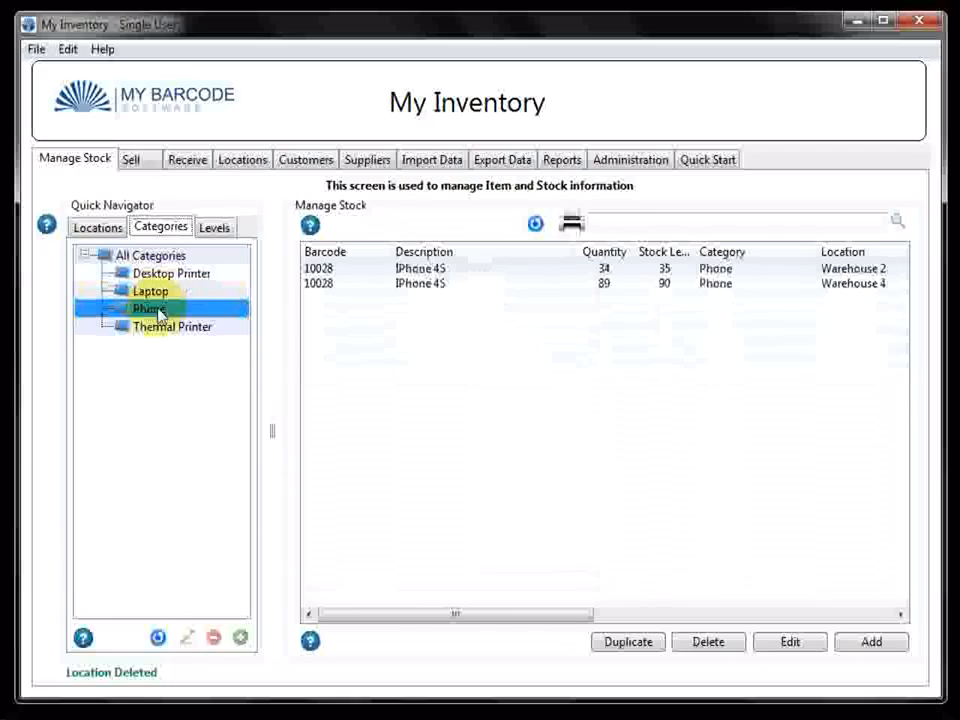
left_click(157, 329)
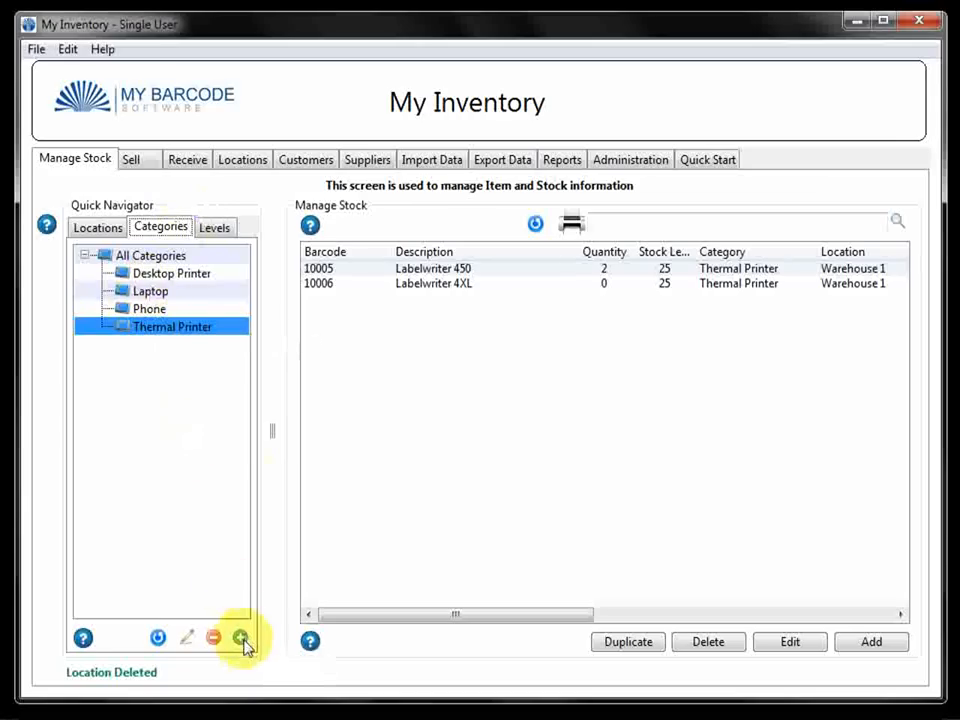
Step: Add a category named MAC Laptops with All Categories as its parent
left_click(158, 256)
left_click(241, 638)
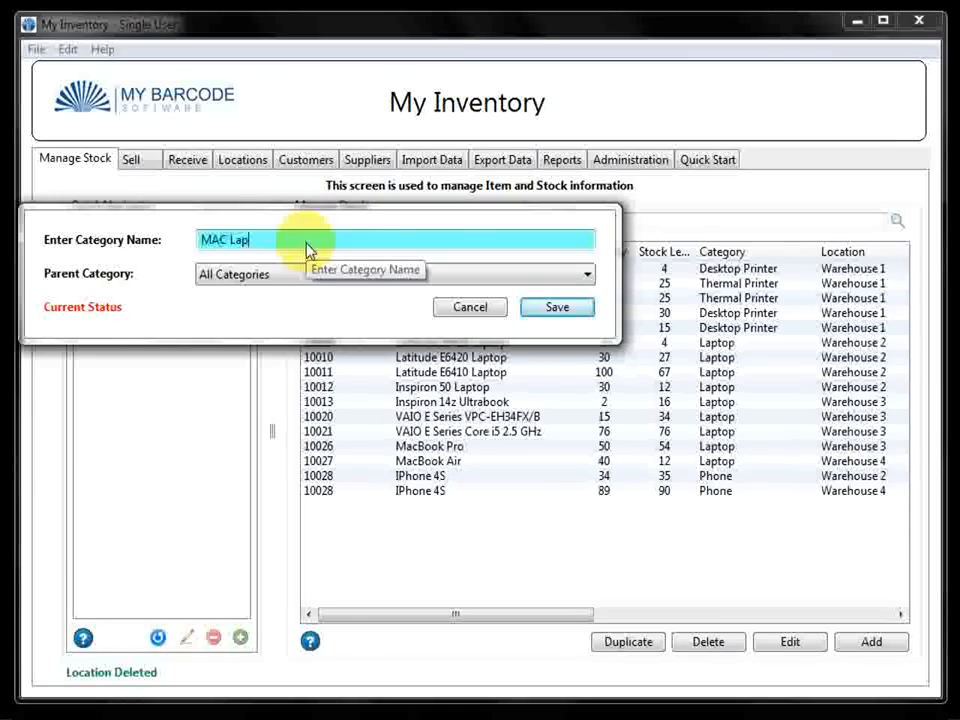
type("MAC Laptops")
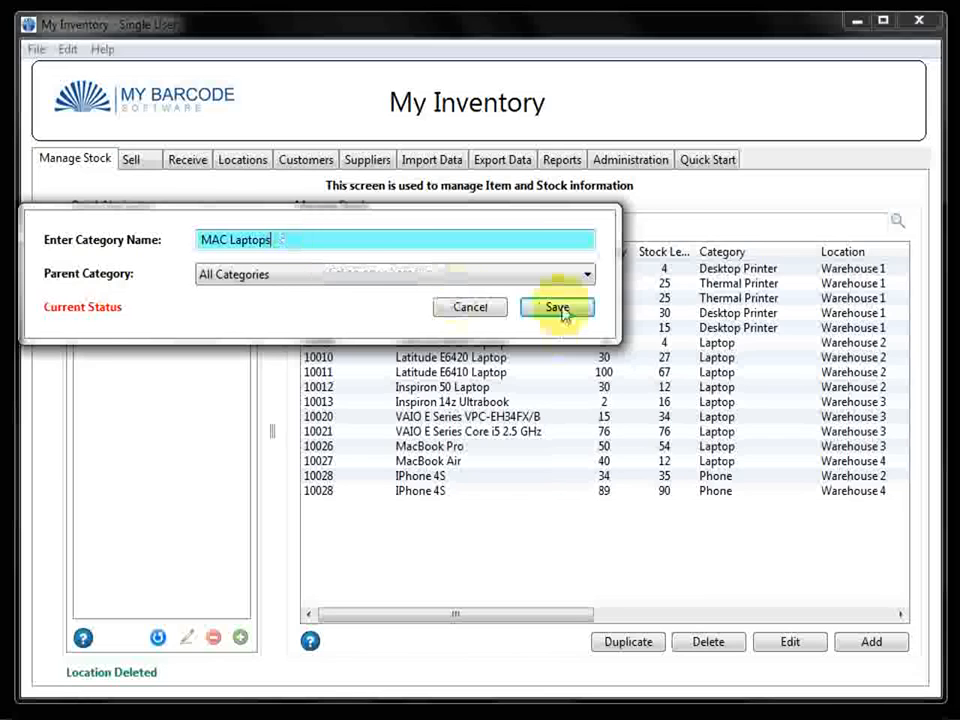
left_click(561, 311)
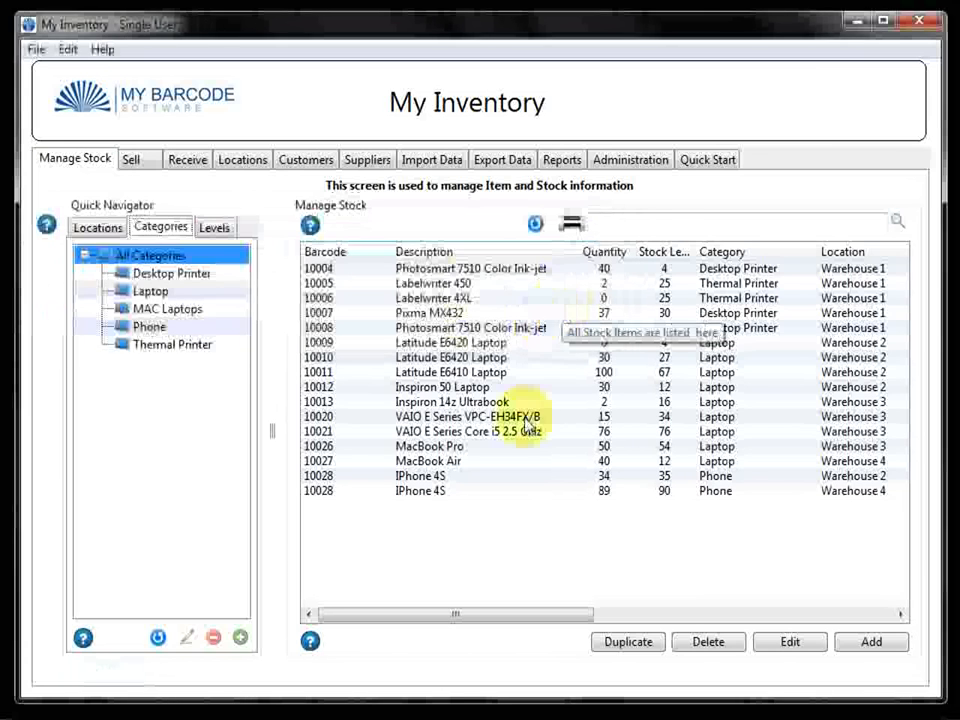
Step: Reassign the MacBook Pro and MacBook Air to the MAC Laptops category, and check the Laptop and MAC Laptops stock lists
left_click(437, 448)
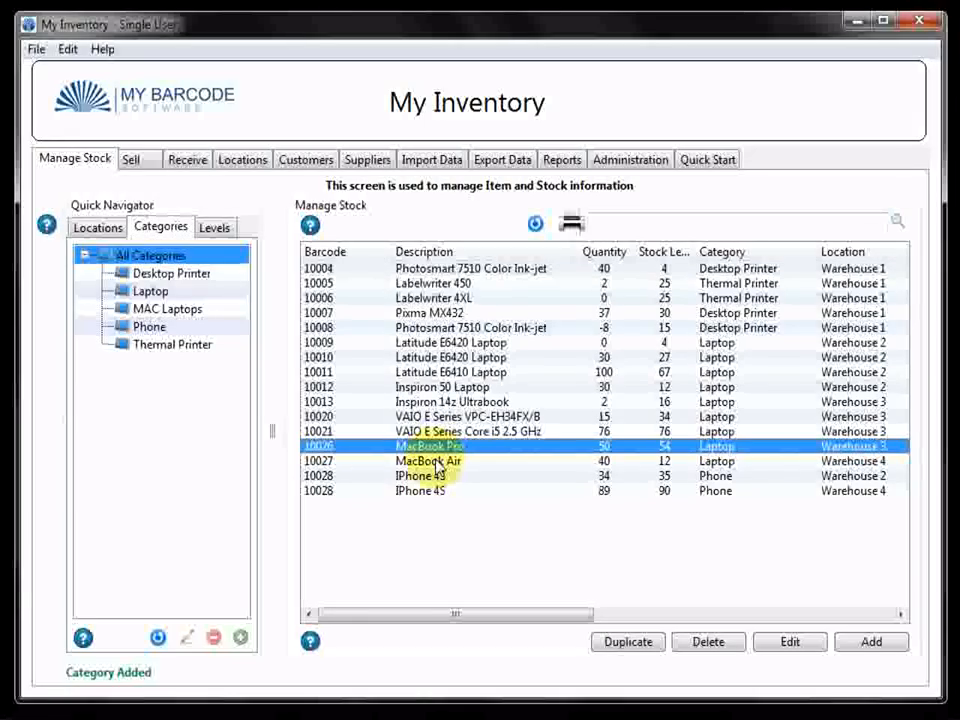
left_click(437, 462, "shift")
left_click_drag(437, 465, 180, 310)
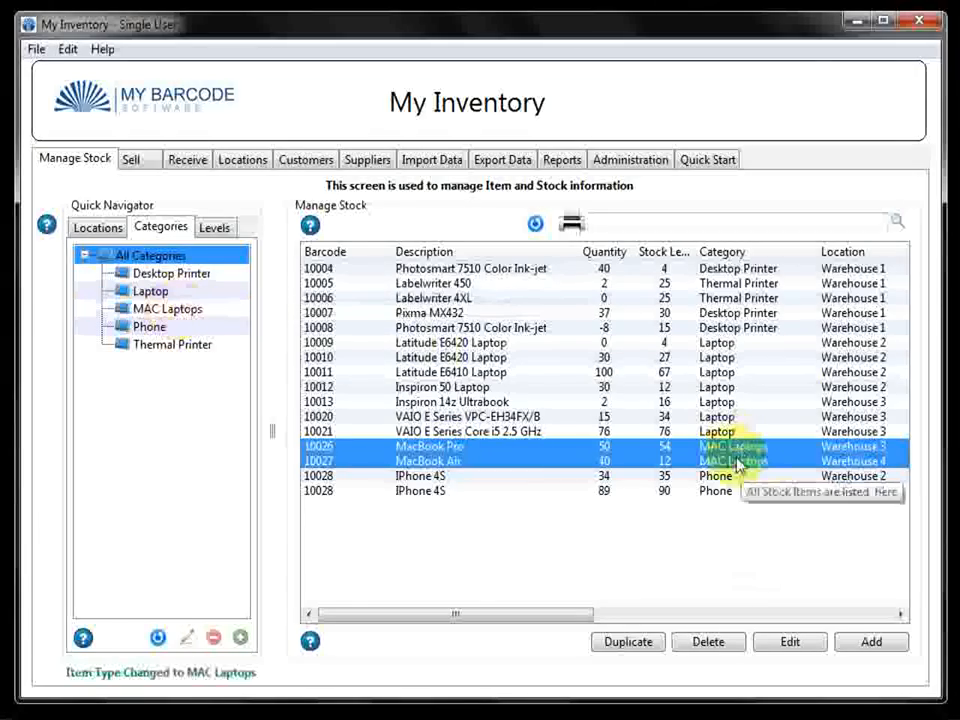
left_click(150, 291)
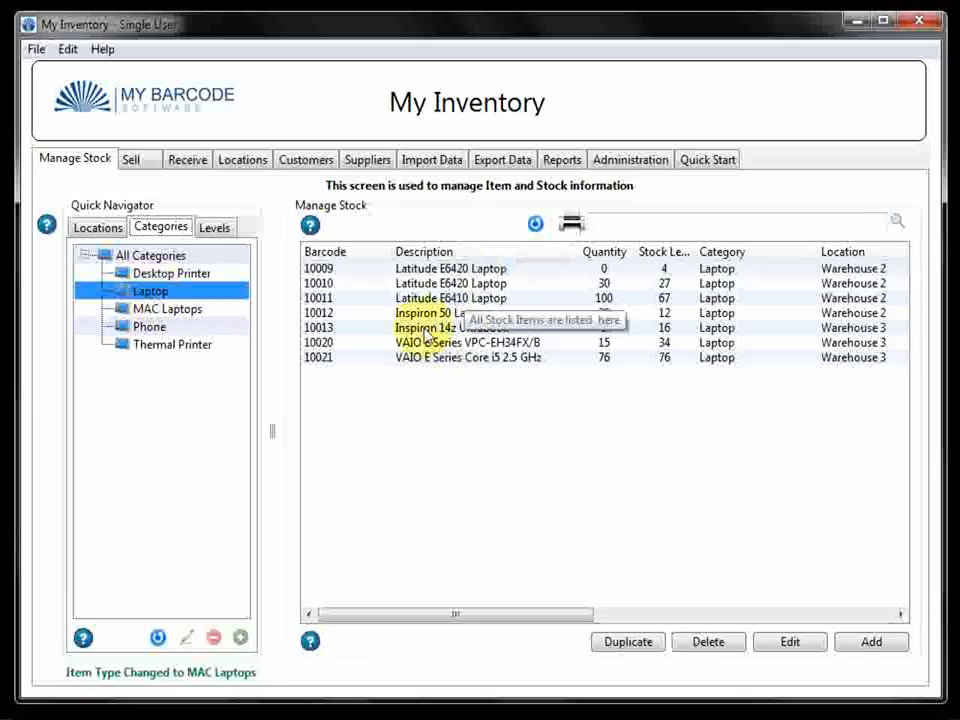
left_click(148, 310)
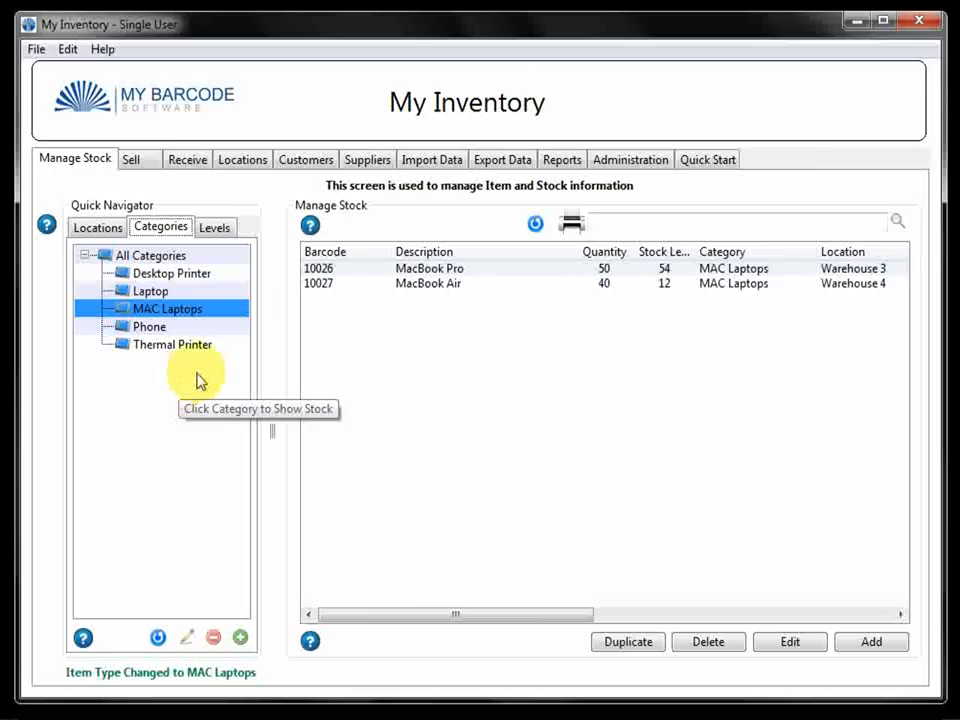
Step: Filter the stock by In Stock, Low Level Stock and No Stock in turn, widening the Stock Levels column to show its full heading
left_click(215, 228)
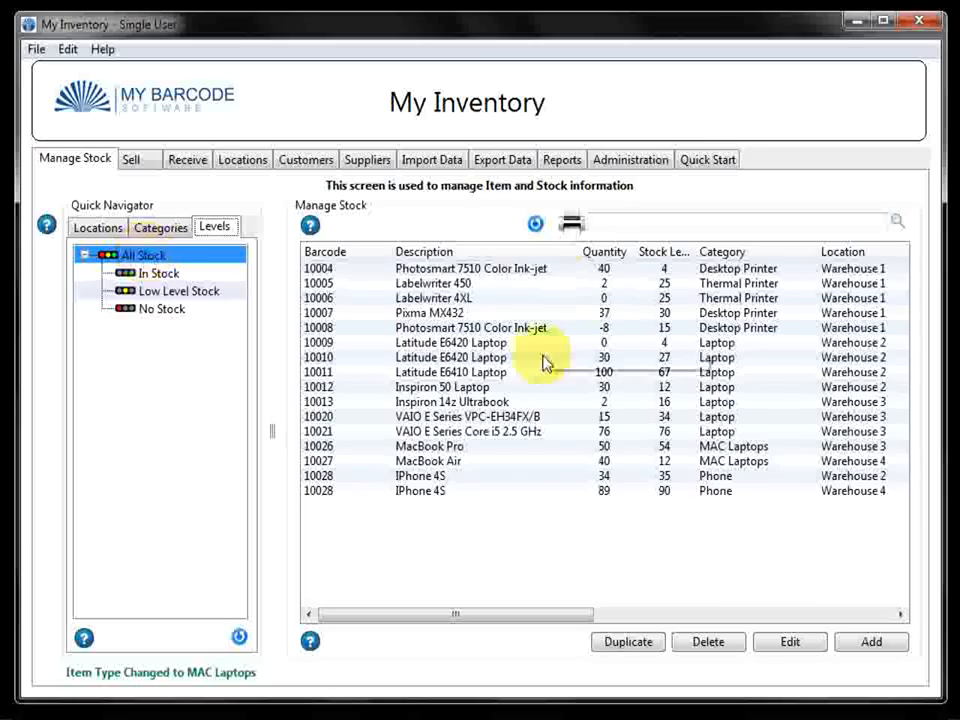
left_click(152, 274)
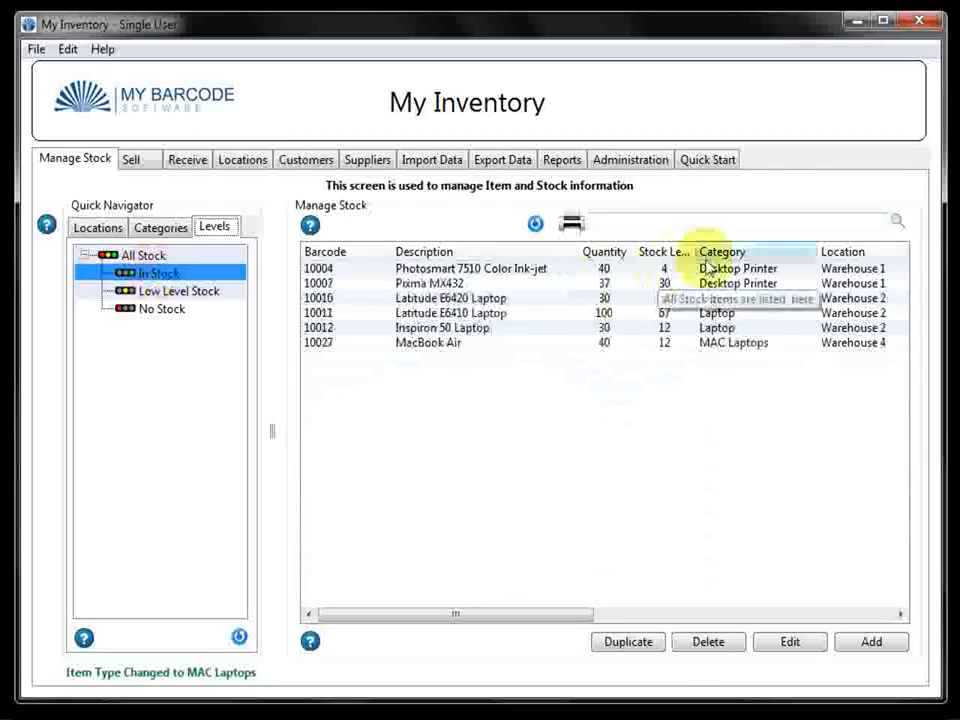
left_click_drag(695, 251, 725, 251)
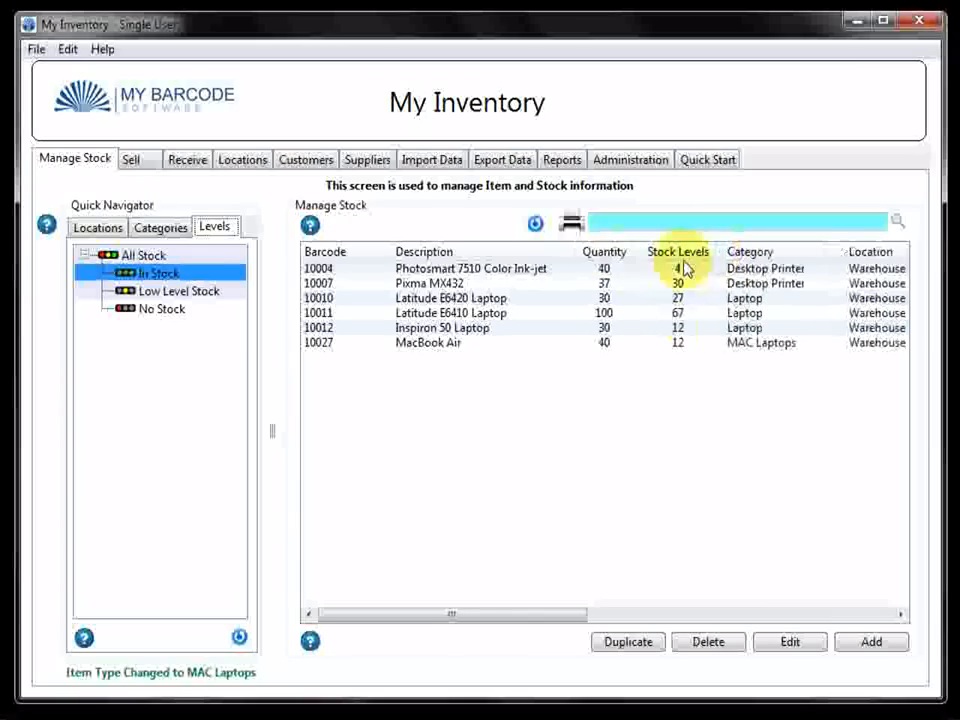
left_click(180, 292)
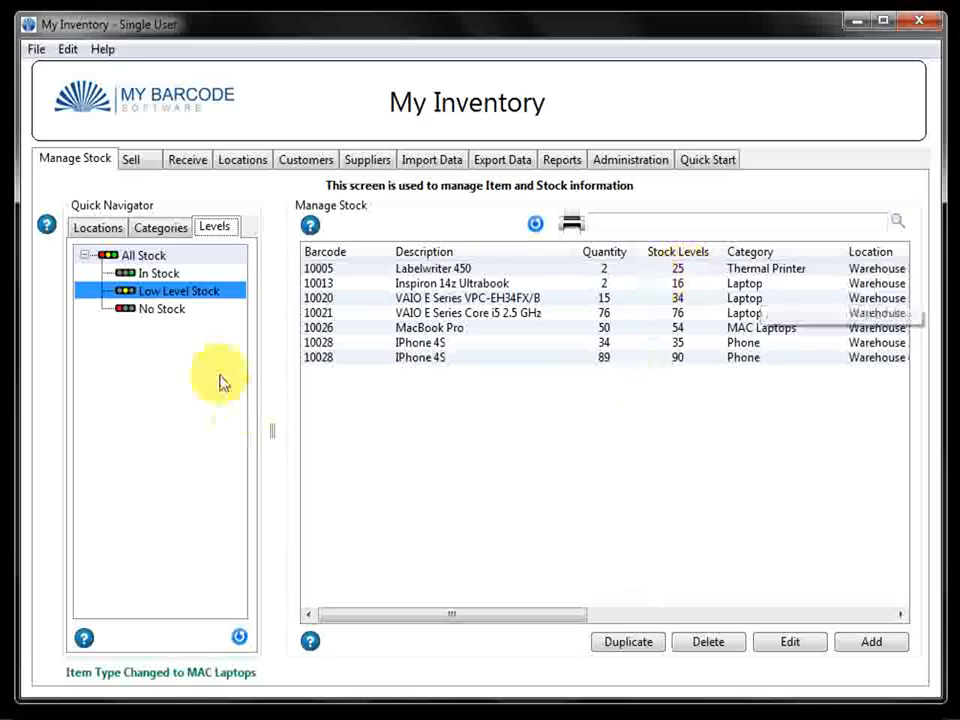
left_click(172, 318)
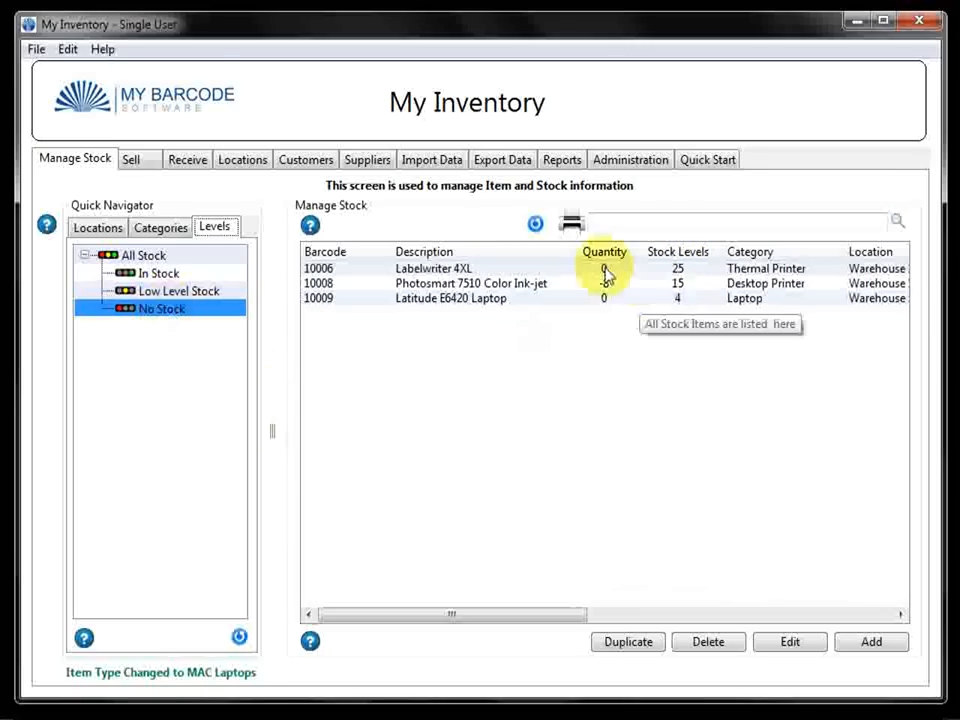
Step: Go back through the stock level filters up to All Stock, and return to the No Stock list
left_click(177, 292)
left_click(157, 272)
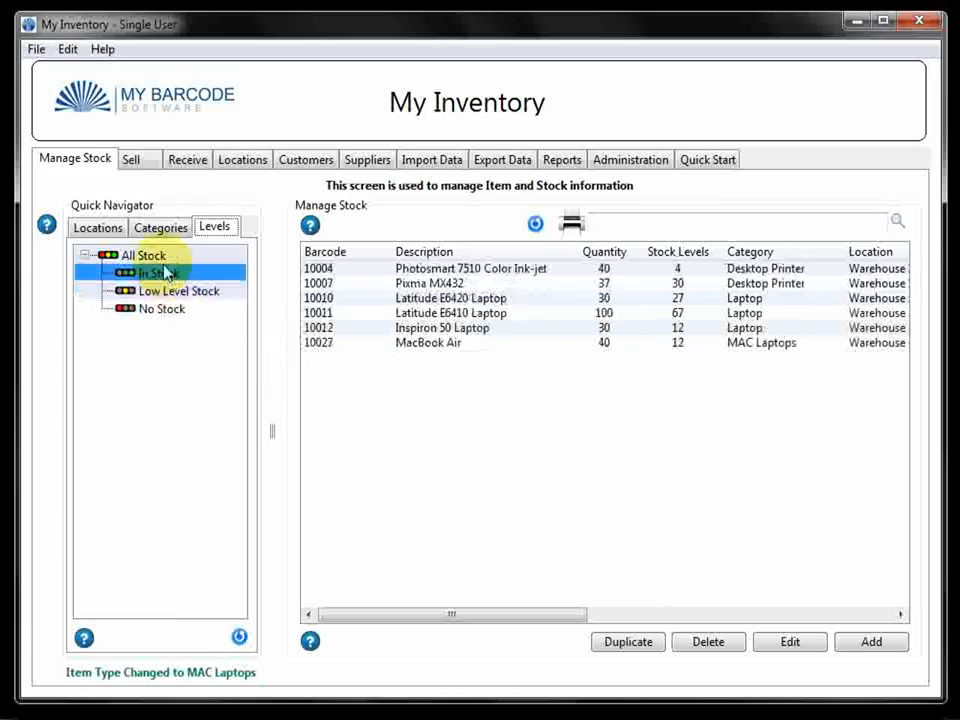
left_click(154, 255)
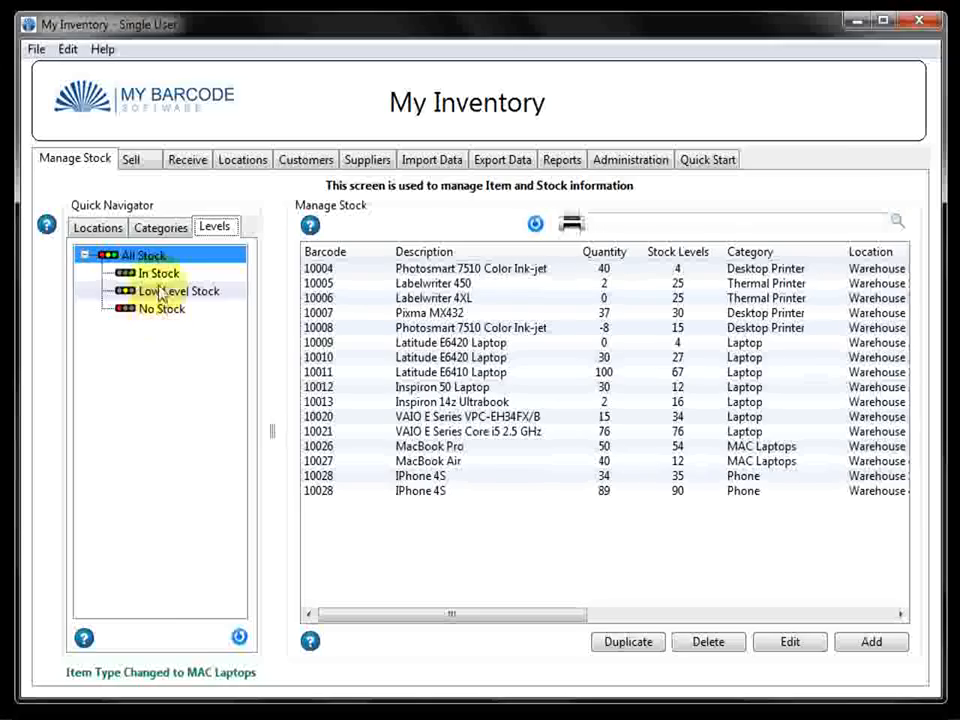
left_click(162, 276)
left_click(165, 291)
left_click(160, 309)
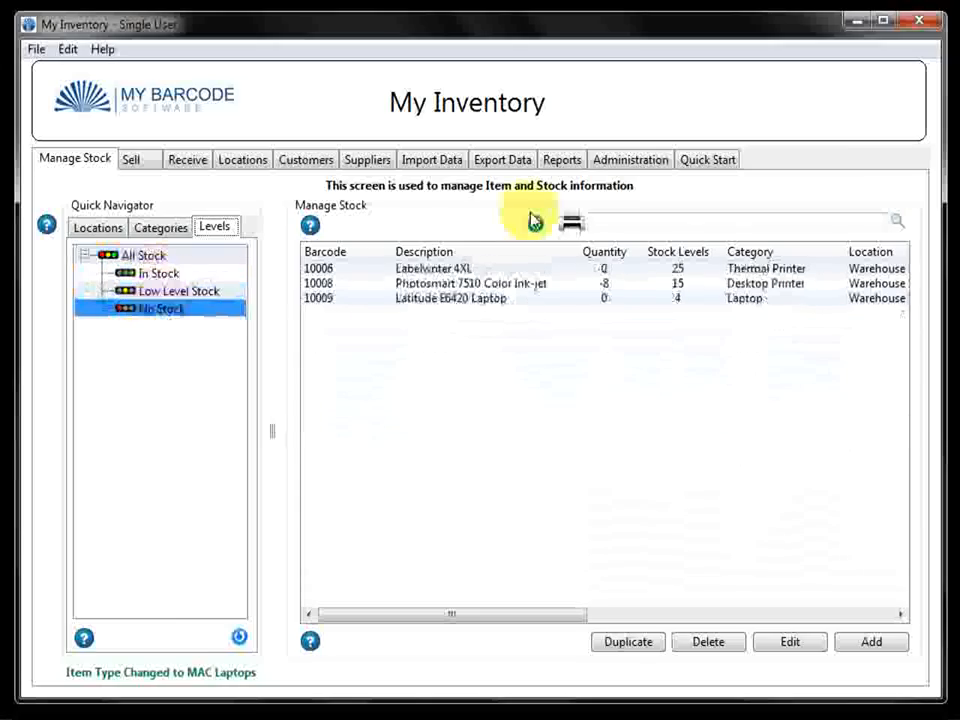
left_click(667, 226)
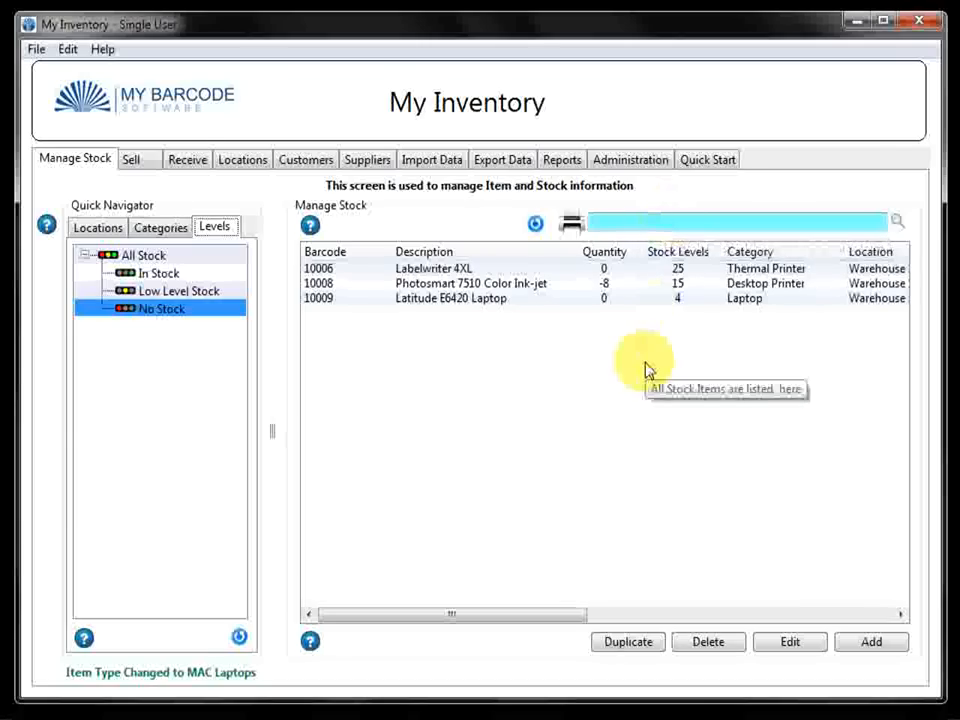
Step: Start a sale on the Sell screen with ABC Corporation as the customer
left_click(133, 162)
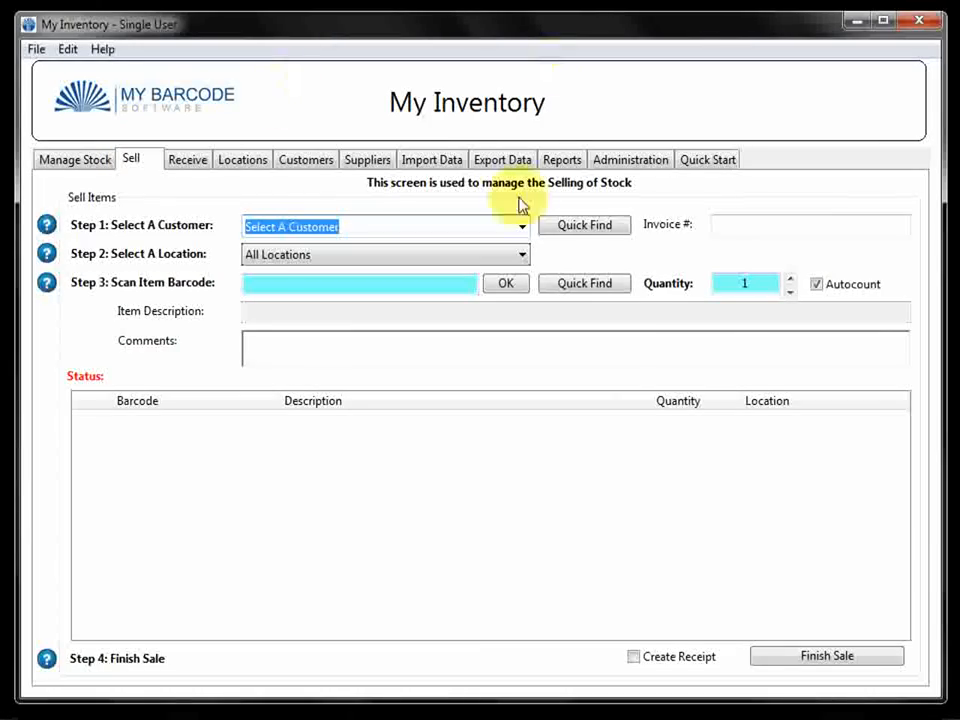
left_click(522, 227)
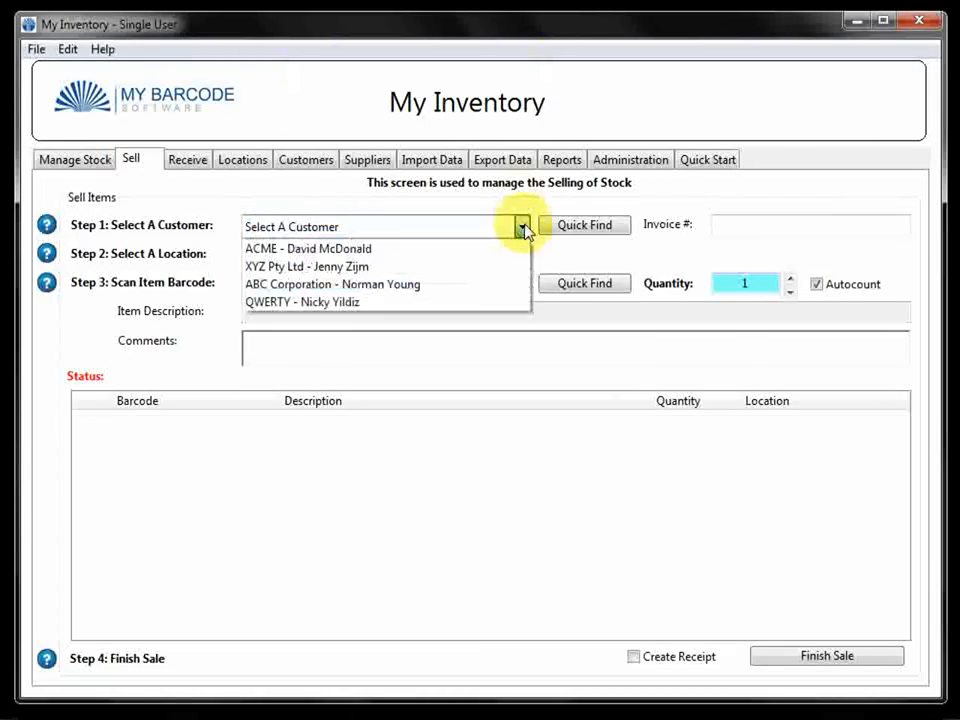
left_click(428, 290)
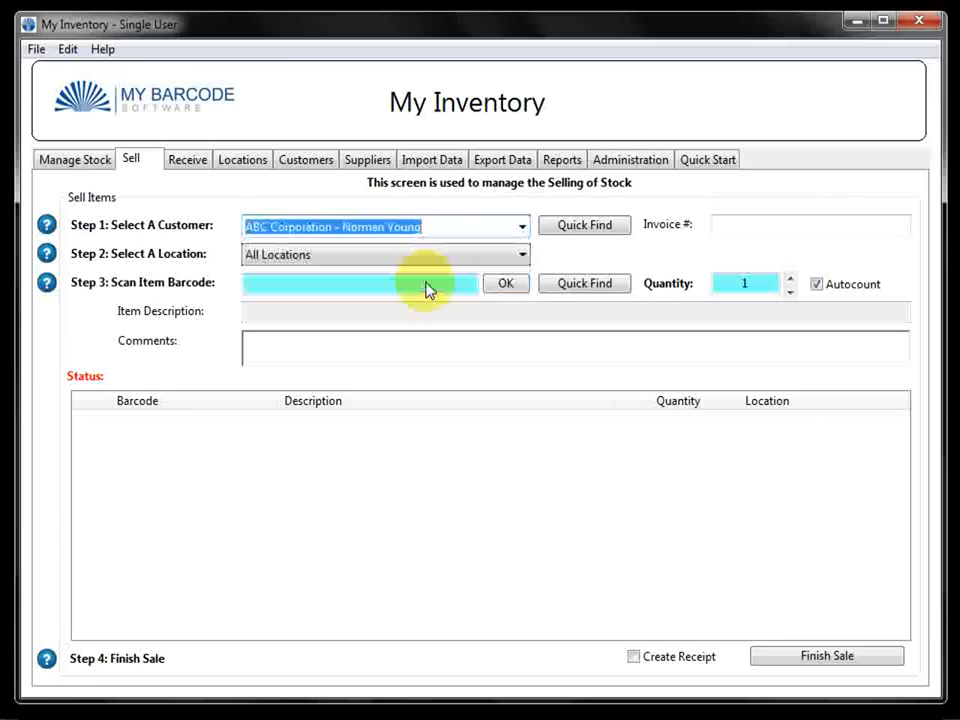
Step: Set the sale location to Warehouse 1 and add the Photosmart 7510 Color Ink-jet with barcode 10004 from the item list
left_click(523, 255)
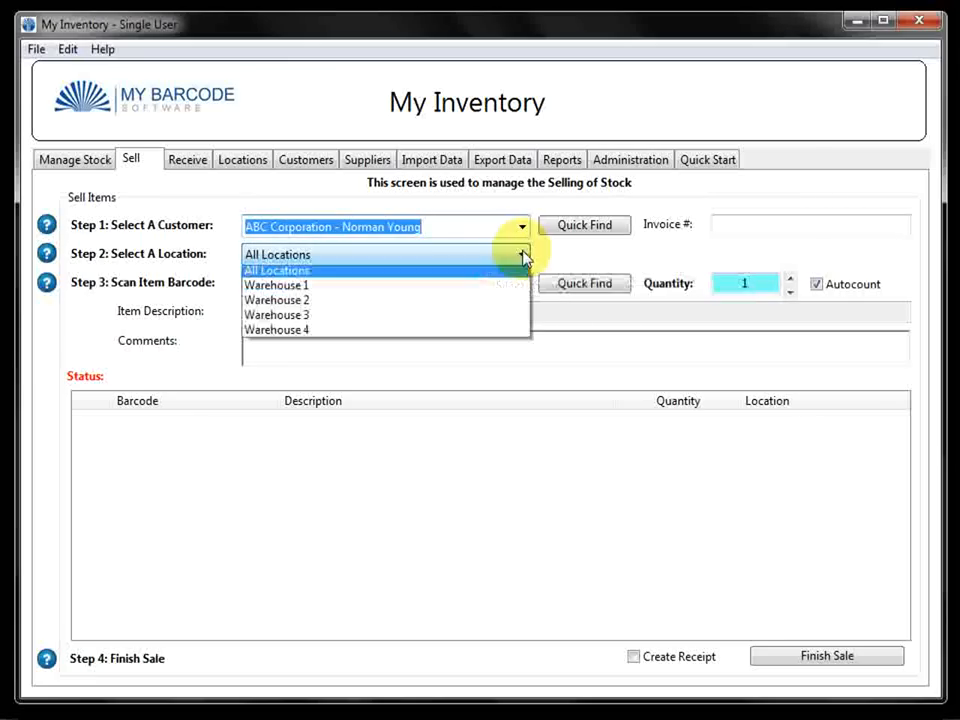
left_click(390, 290)
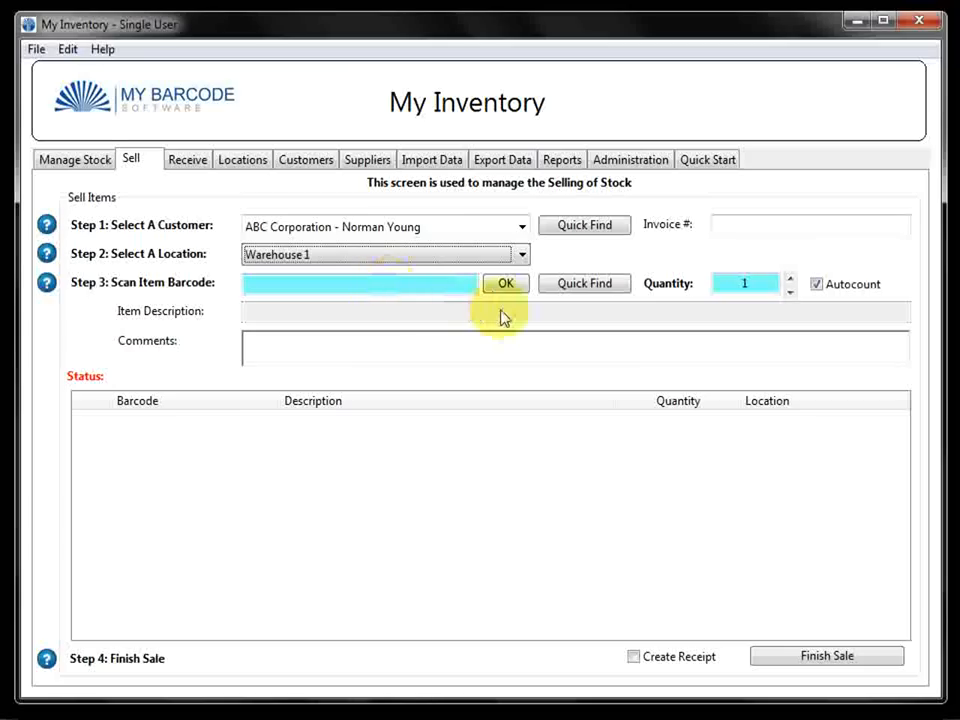
left_click(364, 296)
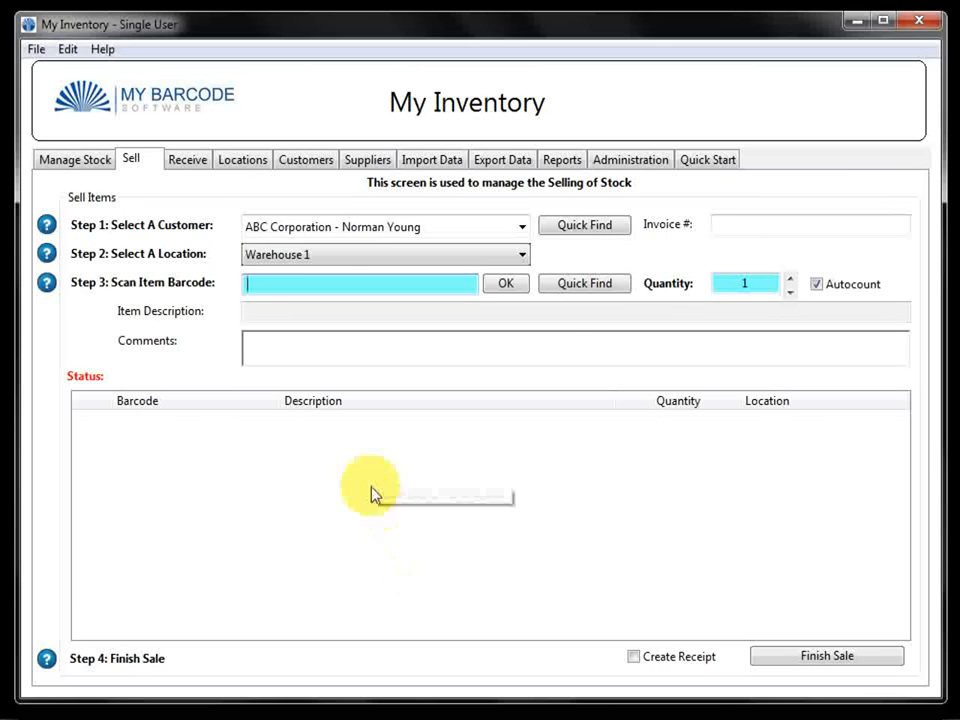
left_click(583, 282)
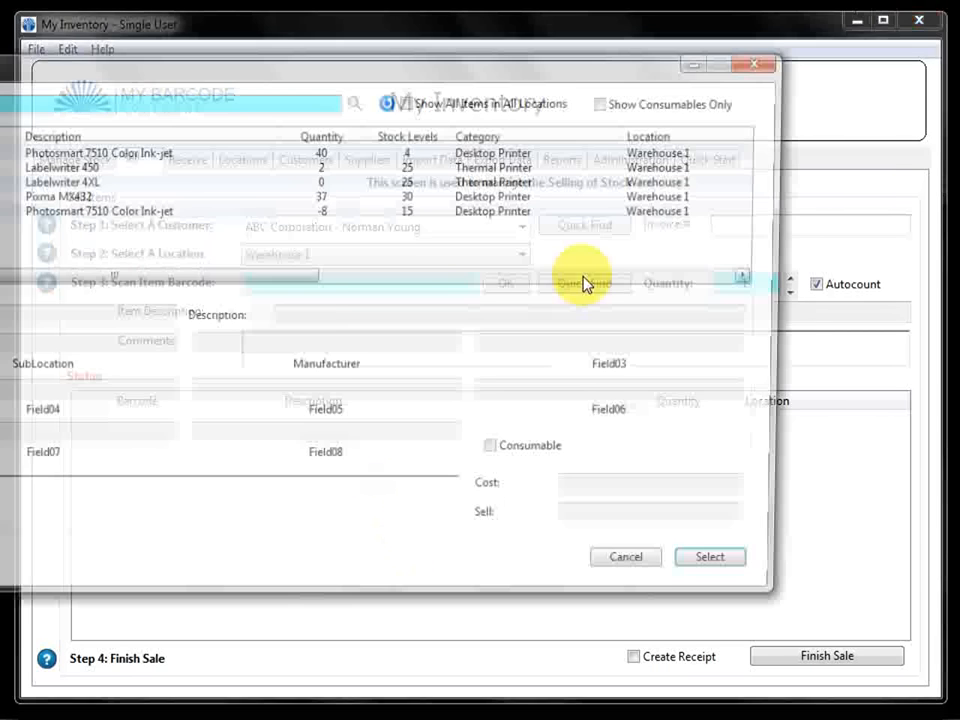
left_click_drag(317, 71, 474, 80)
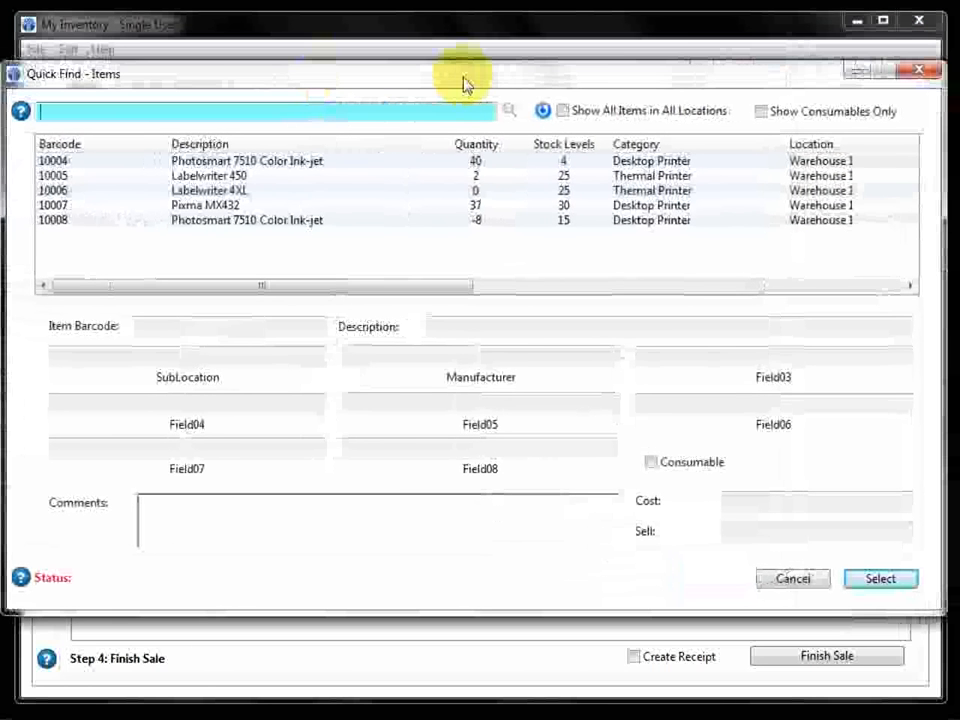
double_click(264, 161)
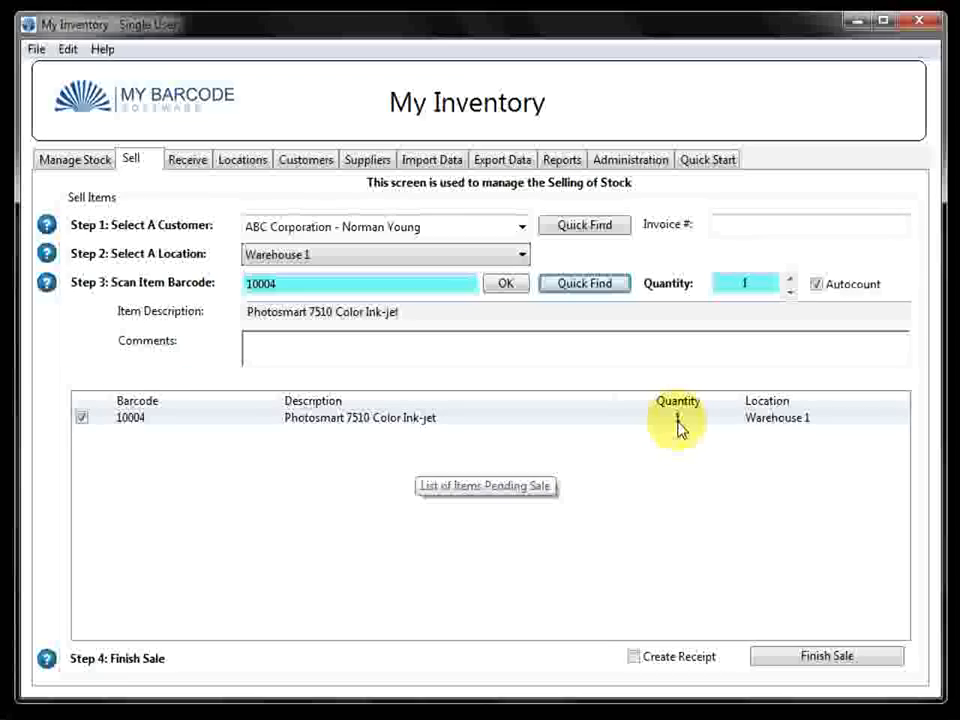
Step: Set the quantity of the Photosmart 7510 Color Ink-jet in the sell list to 5
left_click(677, 420)
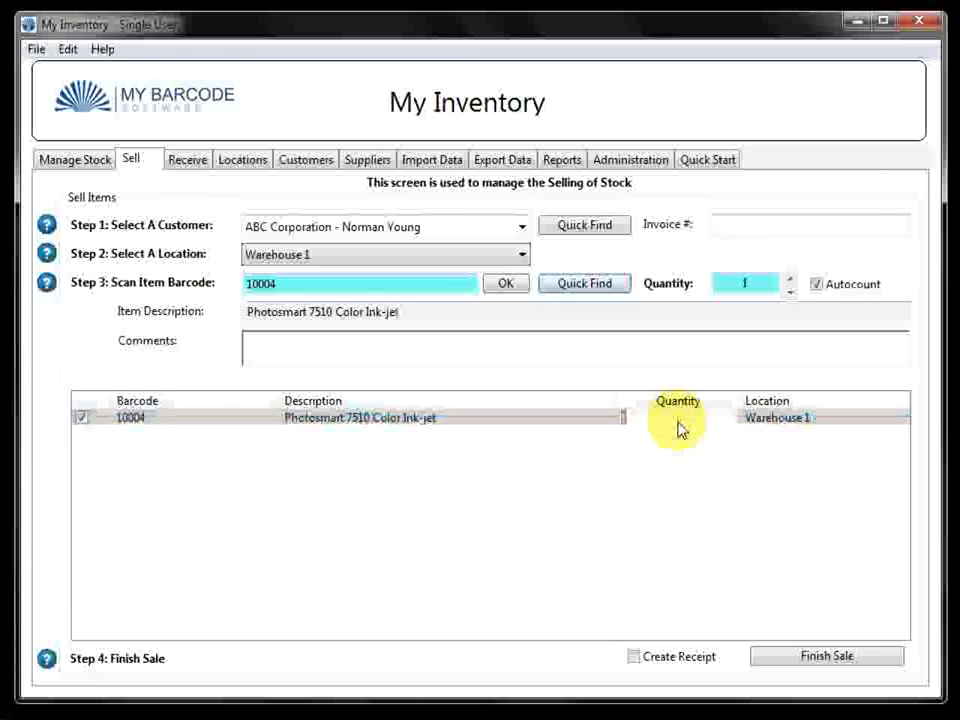
type("5")
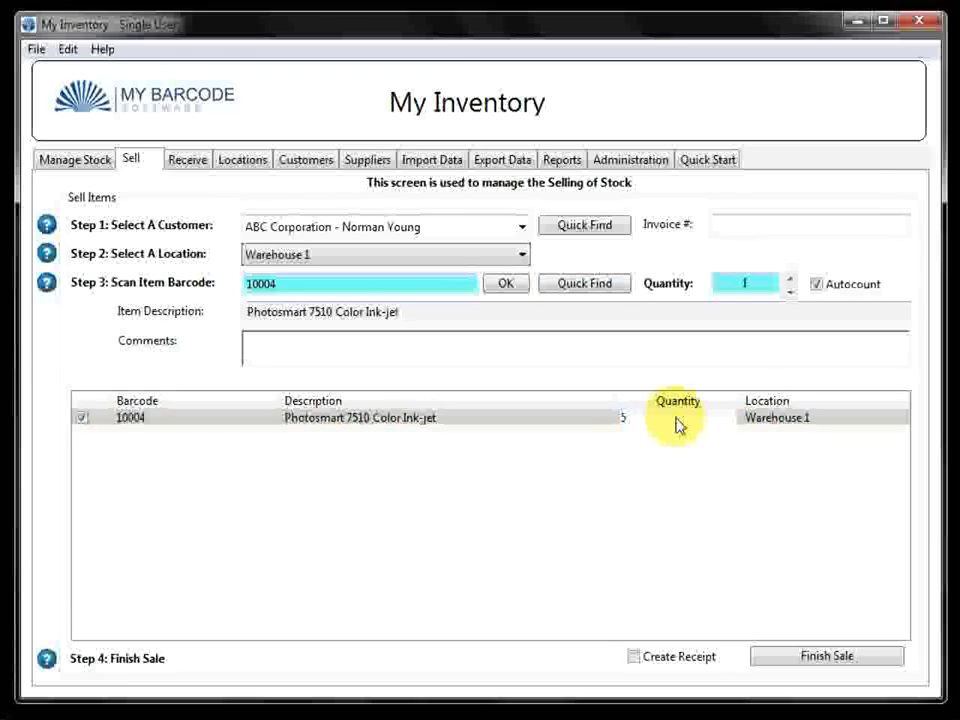
left_click(700, 476)
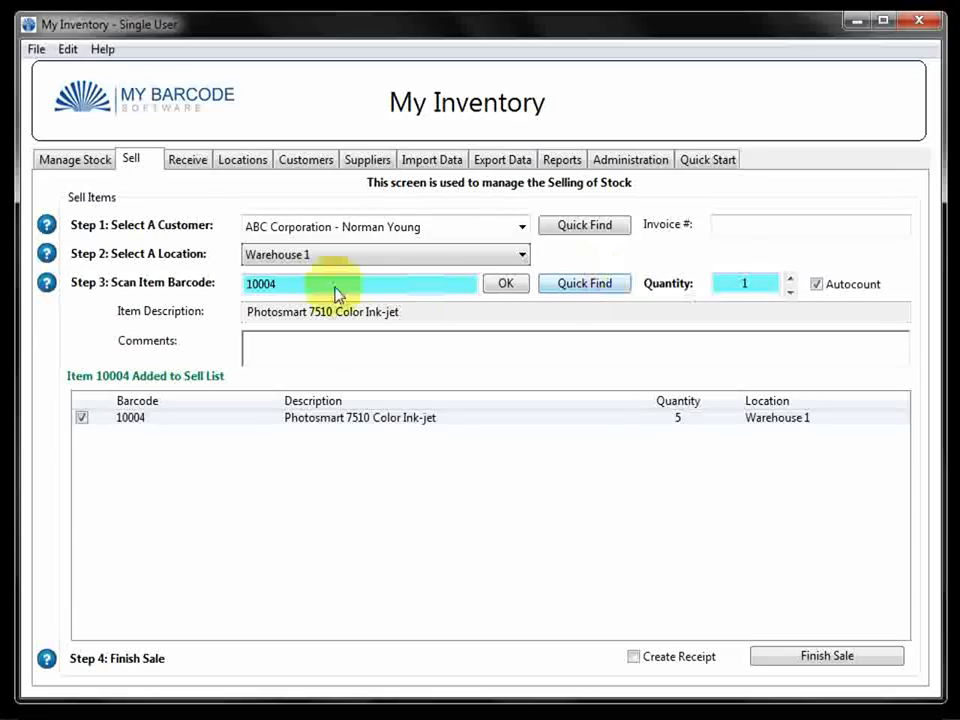
Step: Add the item with barcode 10005 to the sell list by replacing the scanned item barcode
double_click(337, 287)
left_click(337, 287)
key("BackSpace")
type("5")
key("Return")
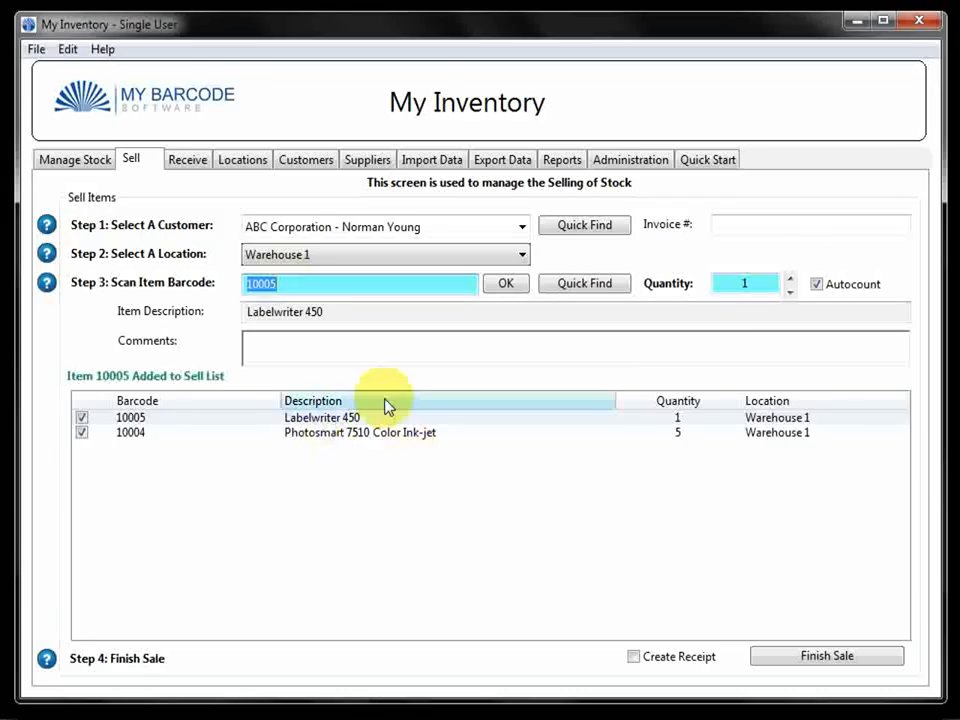
Step: Enter the invoice number for the sale and finish the sale without a receipt
left_click(745, 229)
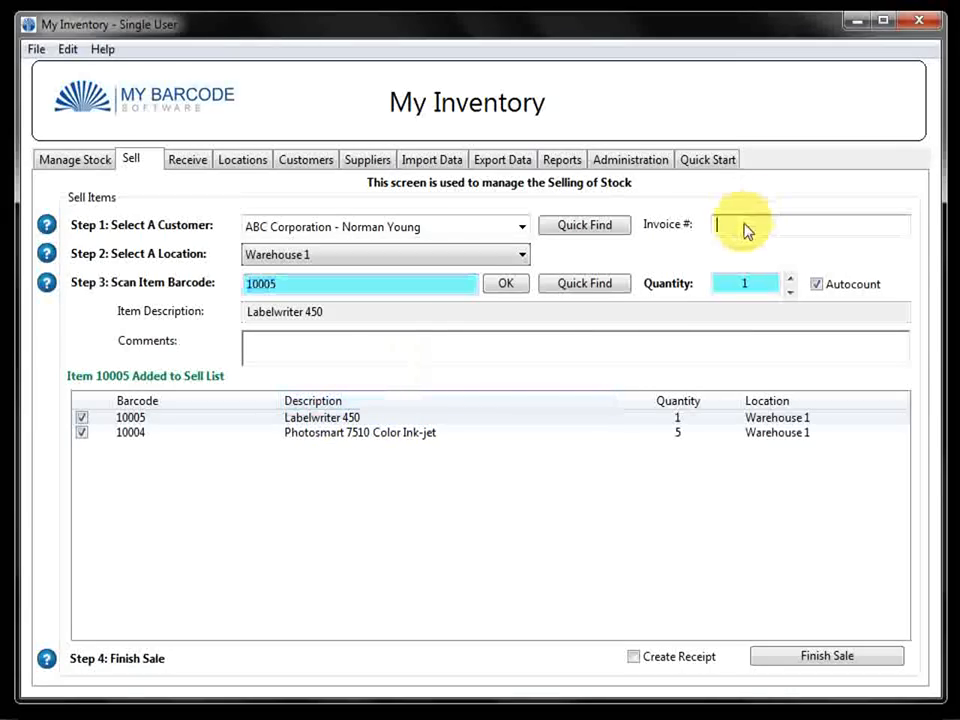
type("12345")
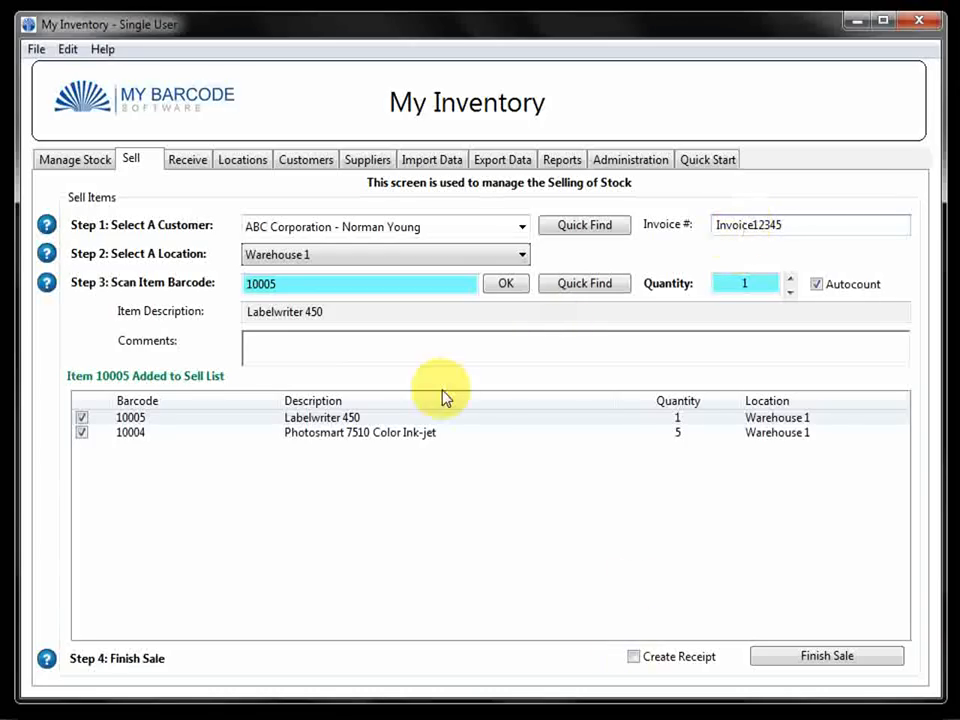
left_click(398, 357)
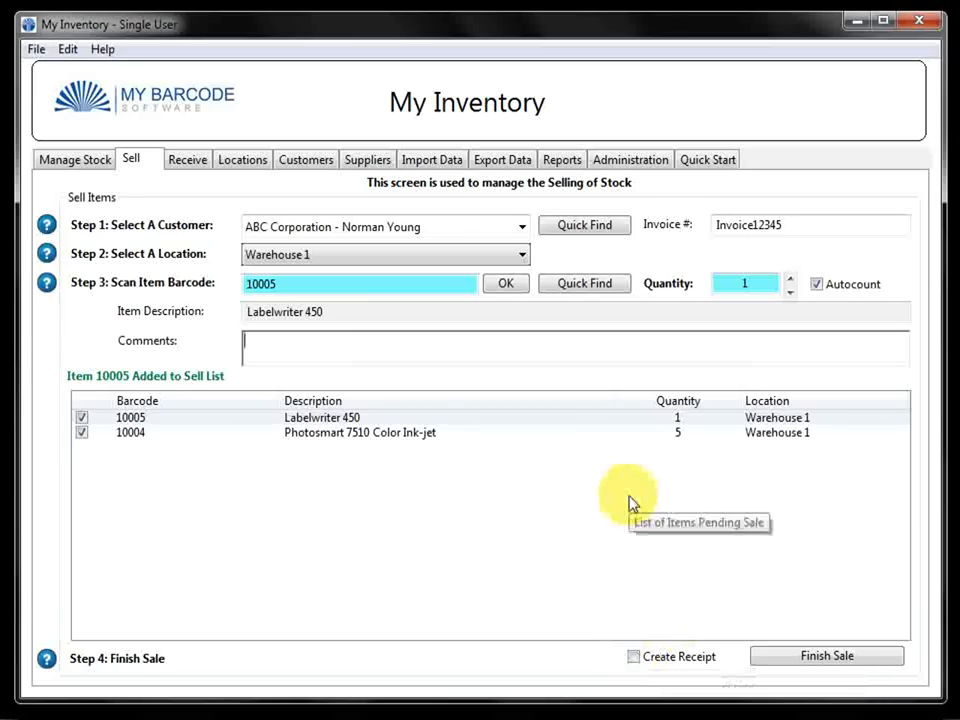
left_click(822, 660)
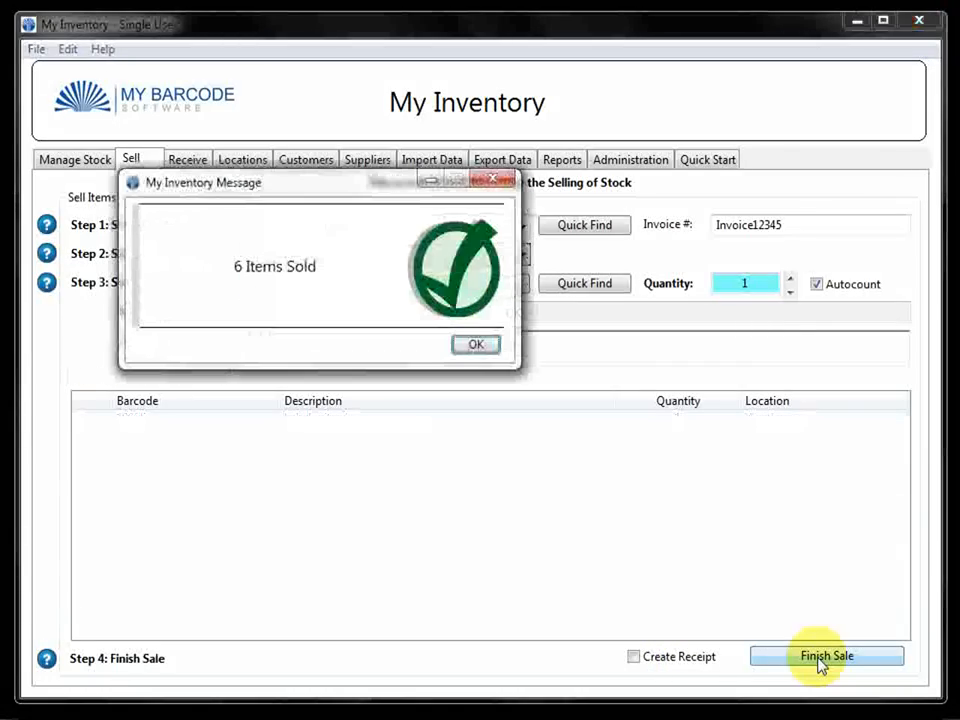
key("Return")
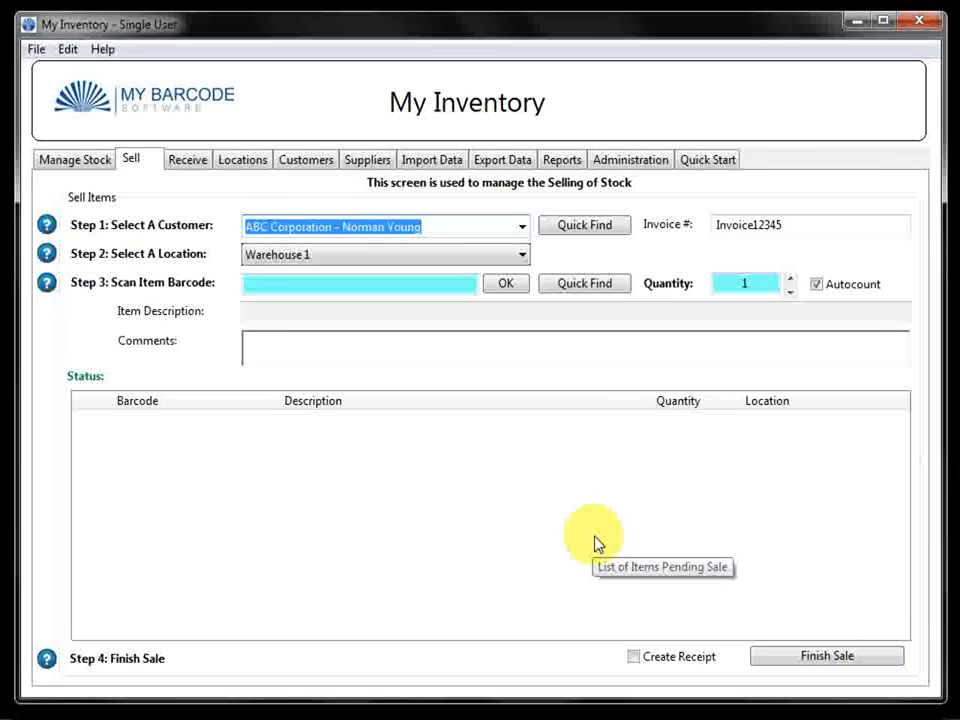
Step: Start receiving stock with Dymo as the supplier and Warehouse 2 as the location
left_click(195, 165)
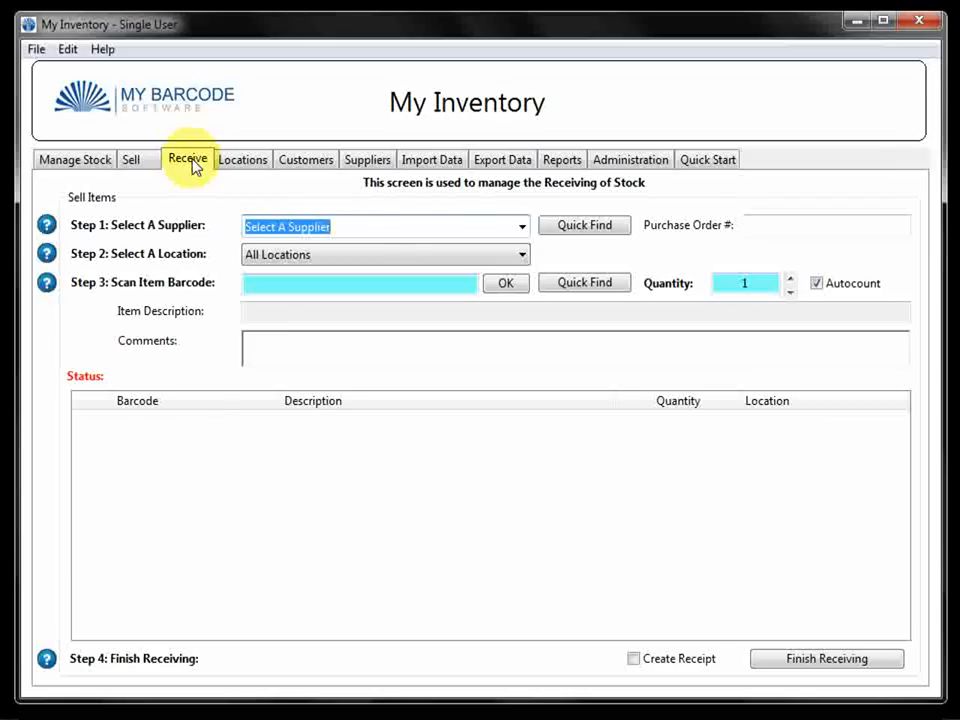
left_click(521, 227)
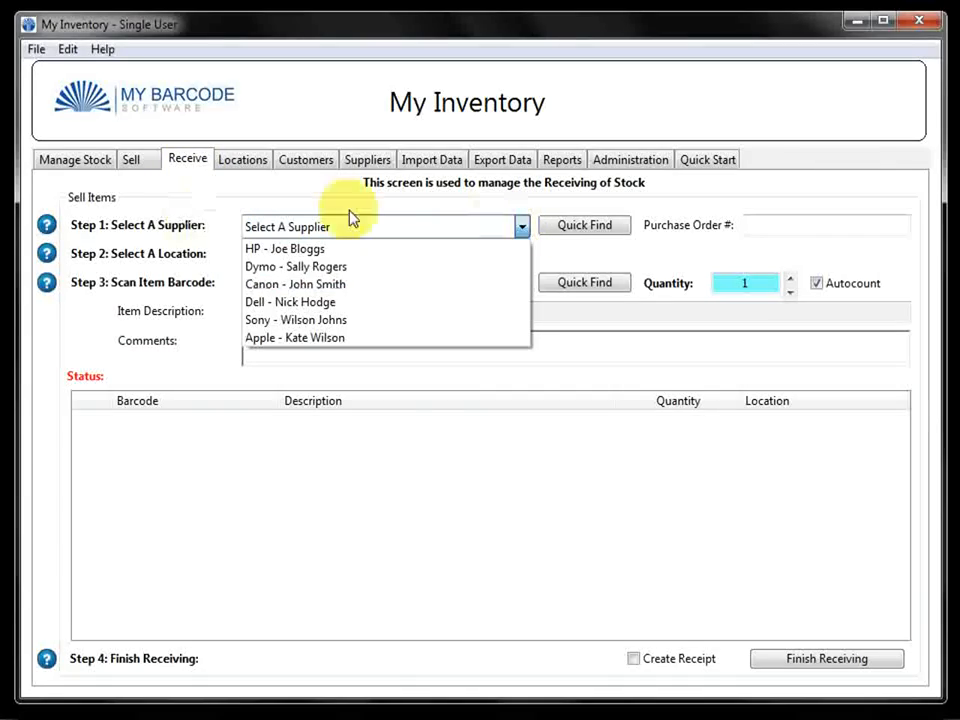
left_click(320, 267)
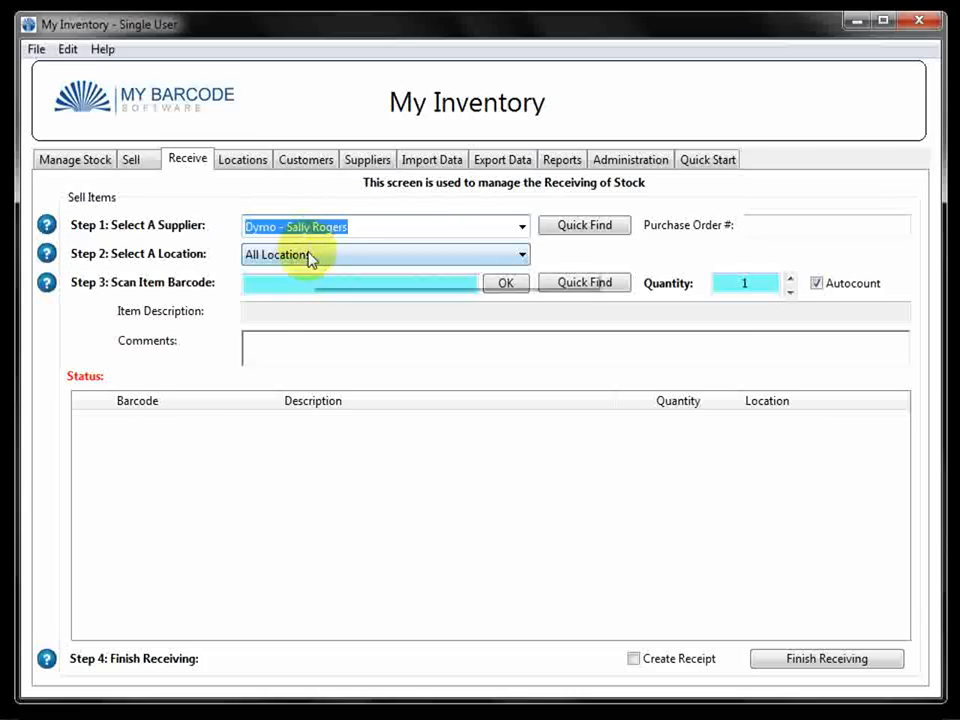
left_click(308, 255)
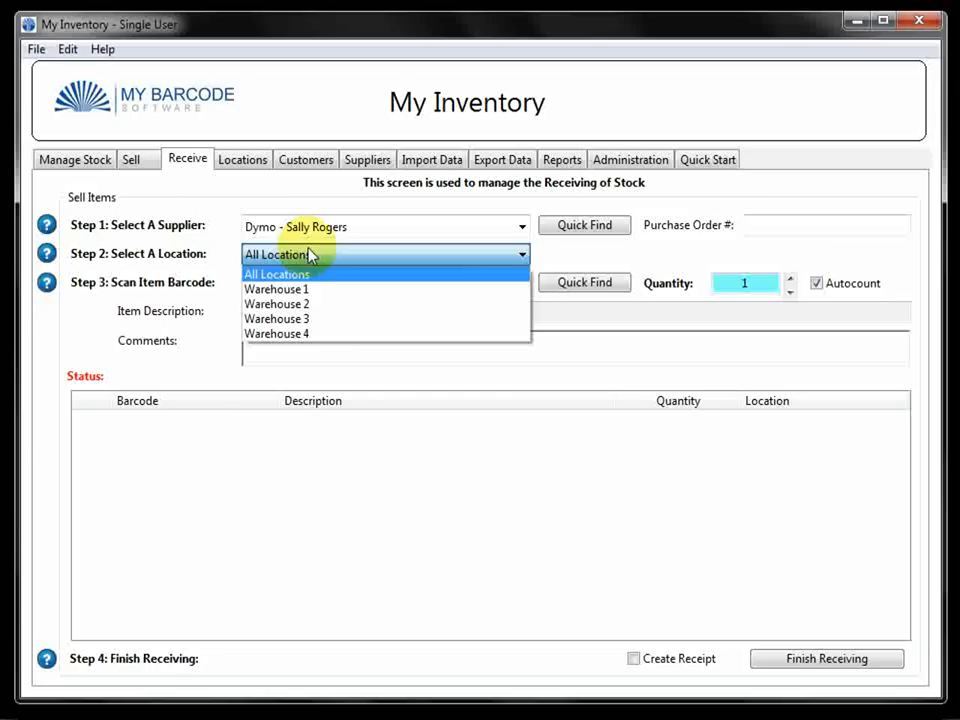
left_click(307, 305)
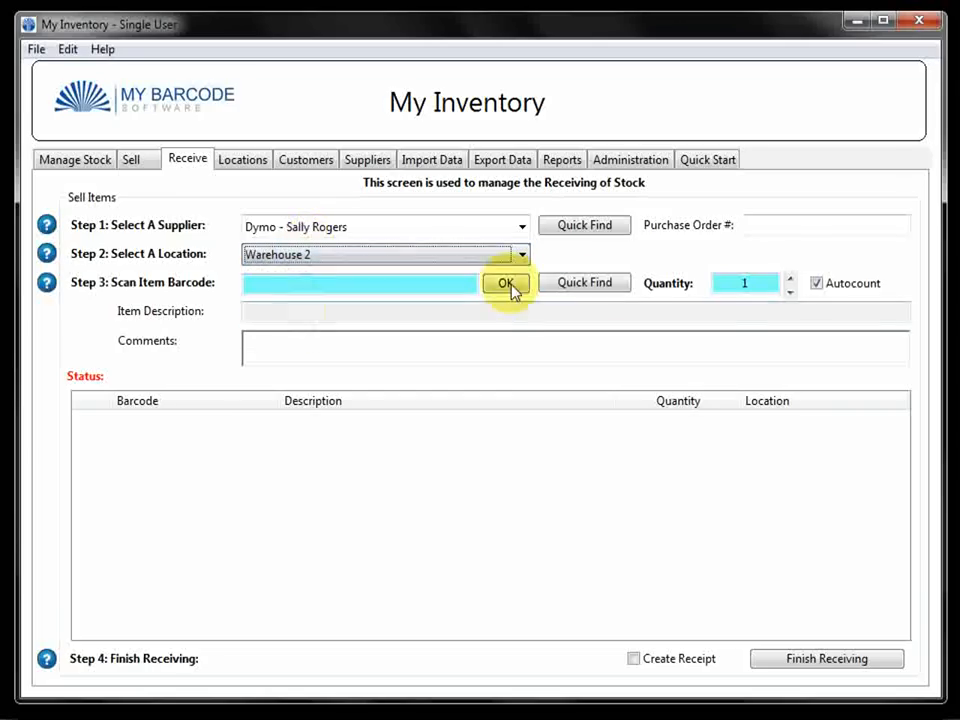
Step: Add the Labelwriter 4XL and the Labelwriter 450 to the receive list from the item list
left_click(590, 283)
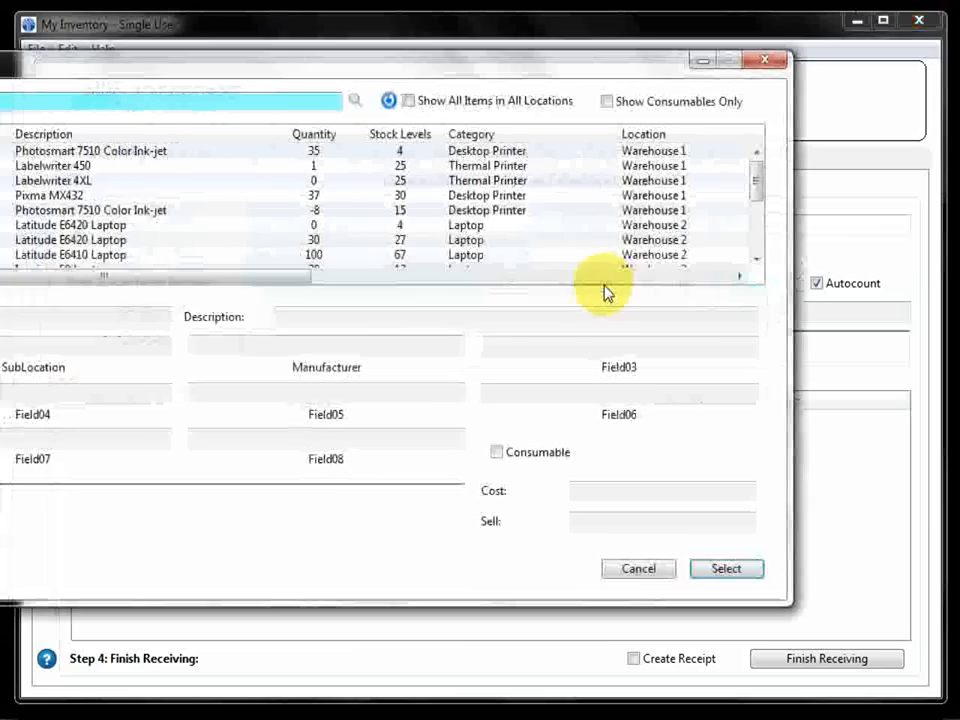
double_click(85, 182)
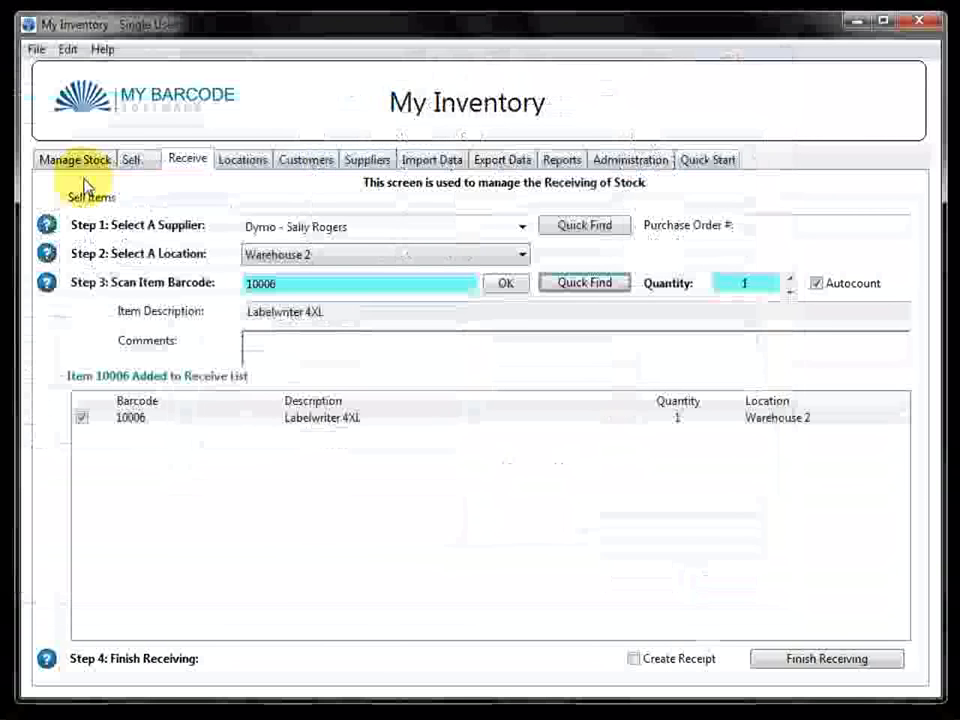
left_click(600, 291)
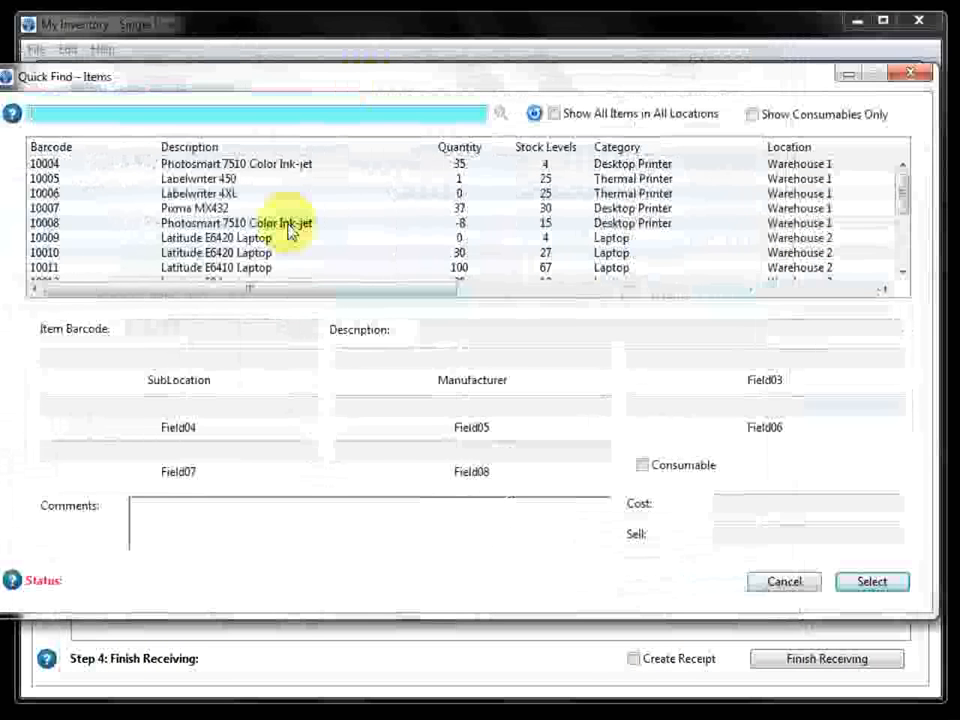
double_click(219, 179)
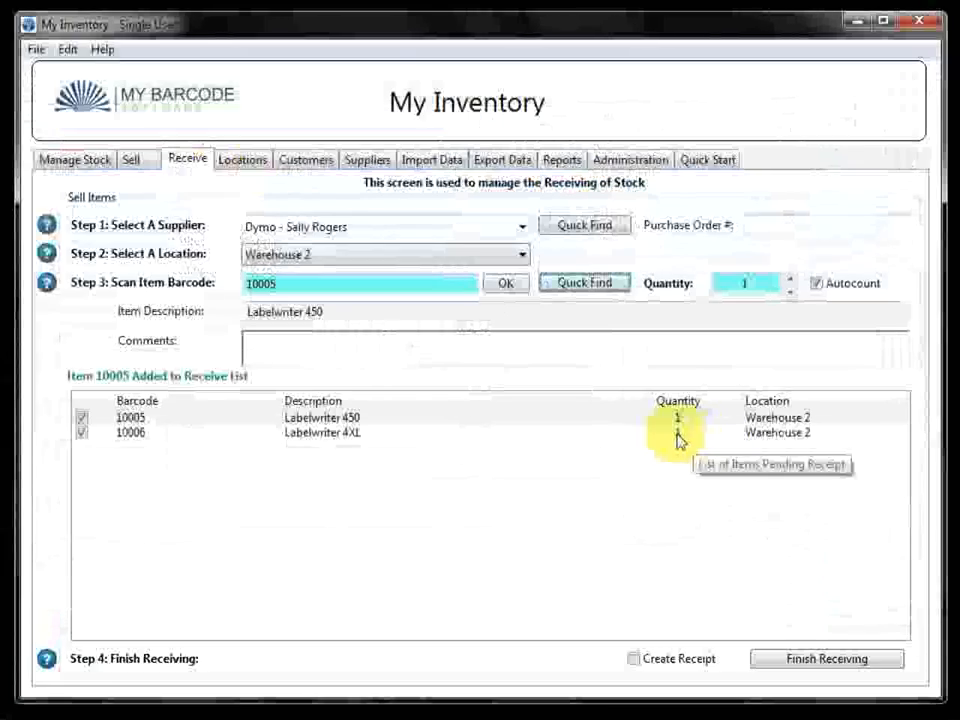
Step: Set the quantity of the Labelwriter 4XL in the receive list to 20
left_click(678, 436)
left_click(679, 438)
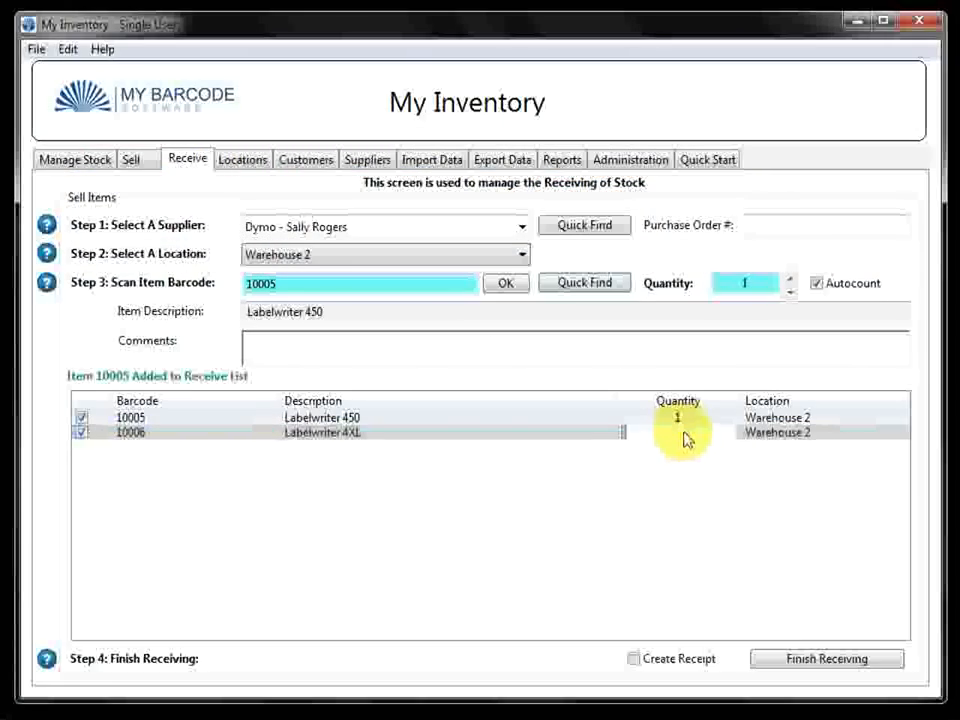
left_click(718, 528)
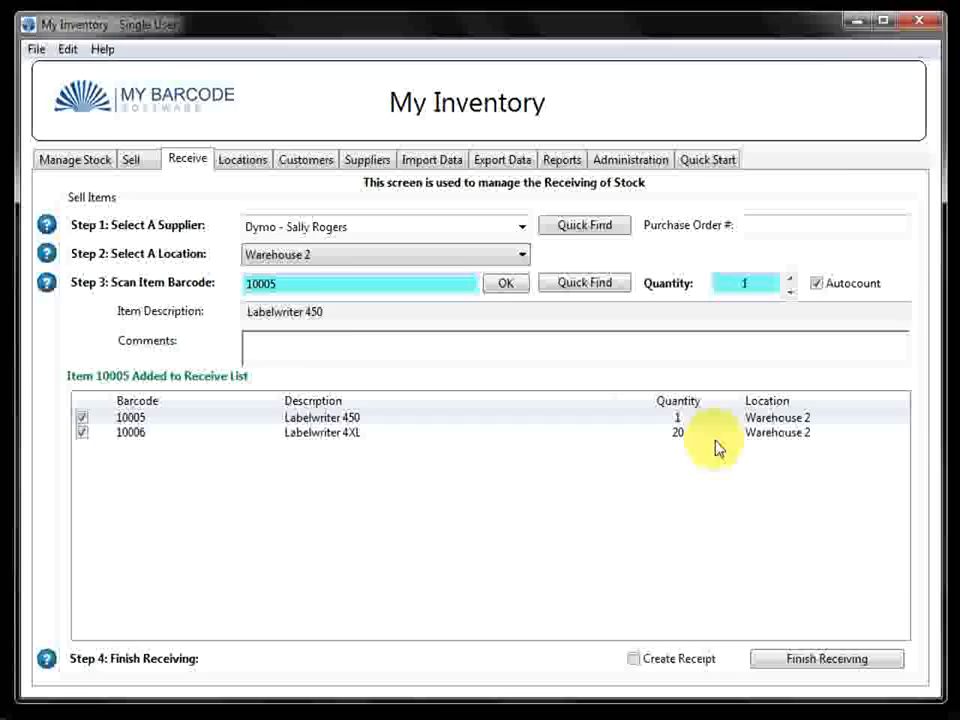
Step: Enter the purchase order number and the comment "Urgent Purchase", and finish receiving the items without a receipt
left_click(769, 227)
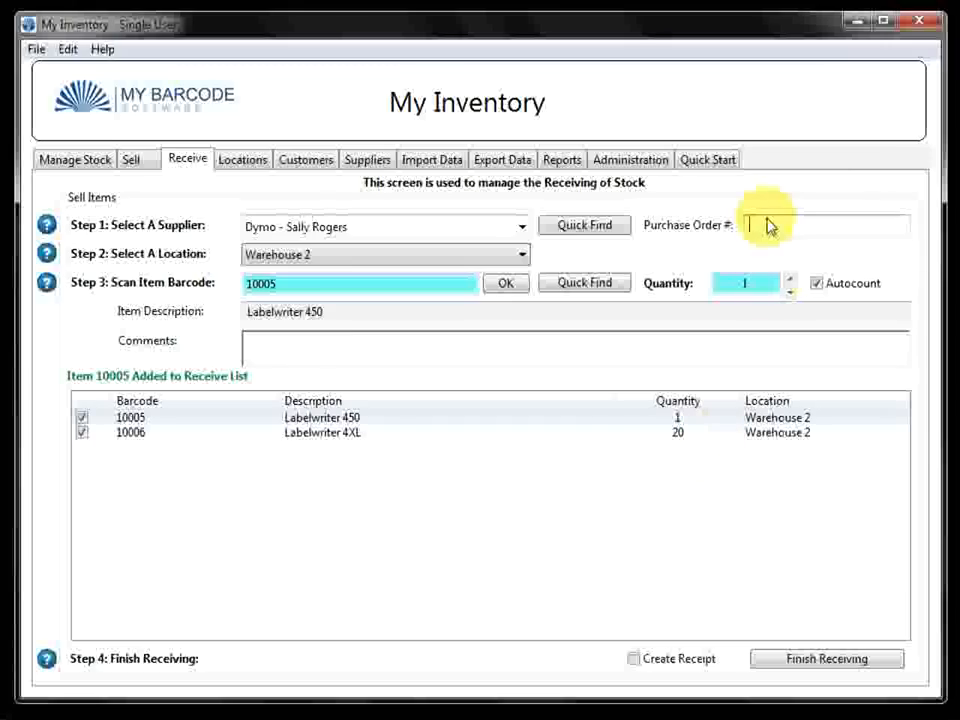
type("PO111")
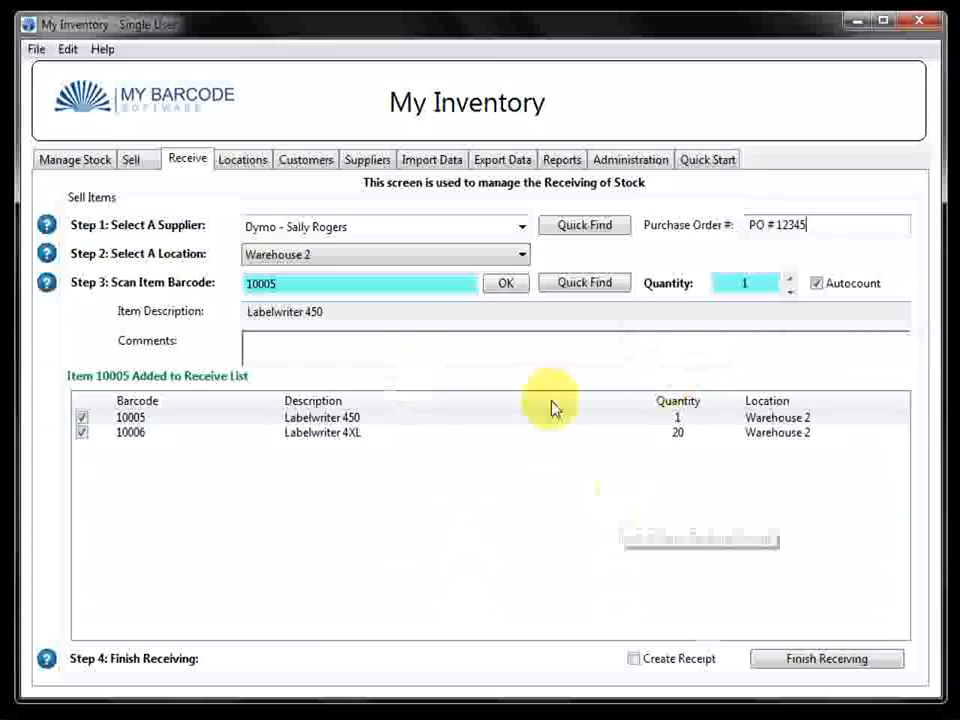
left_click(372, 356)
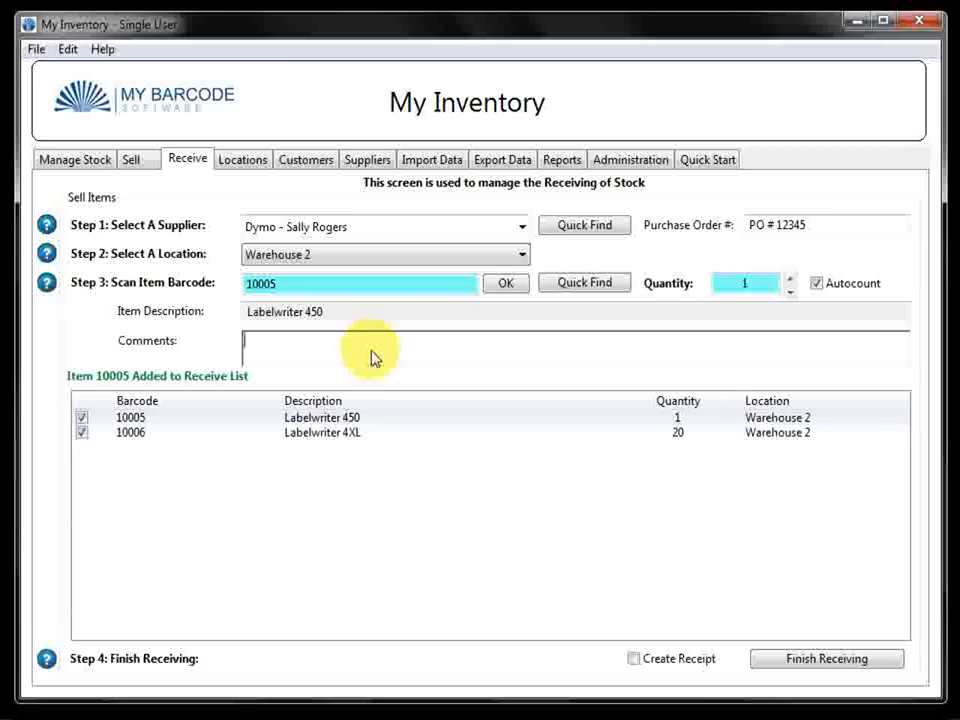
type("Urgent Pur")
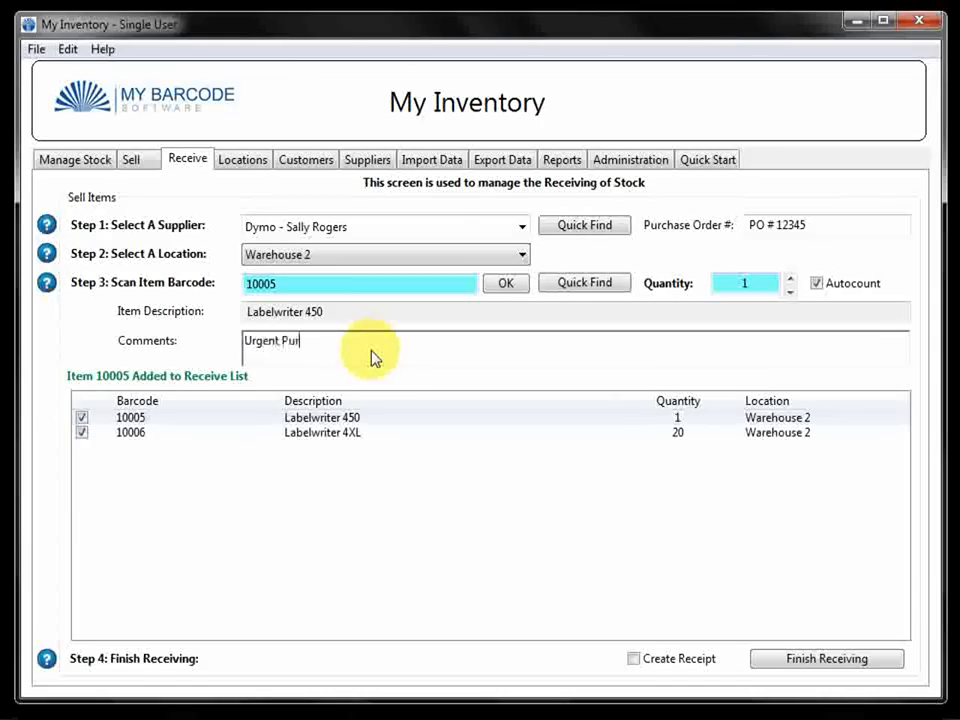
type("chase")
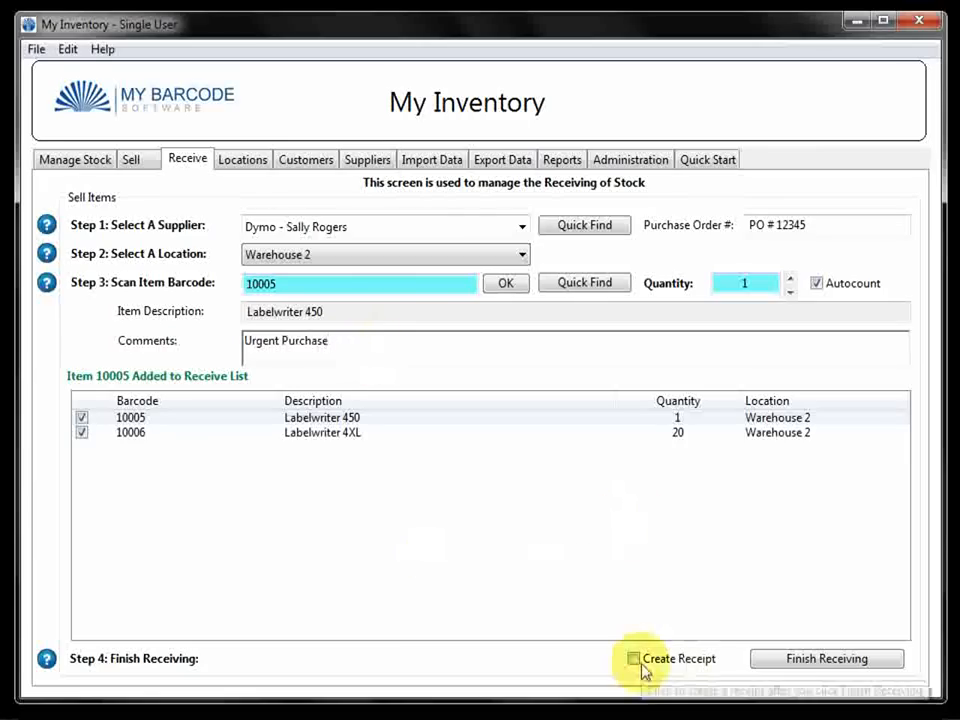
left_click(840, 662)
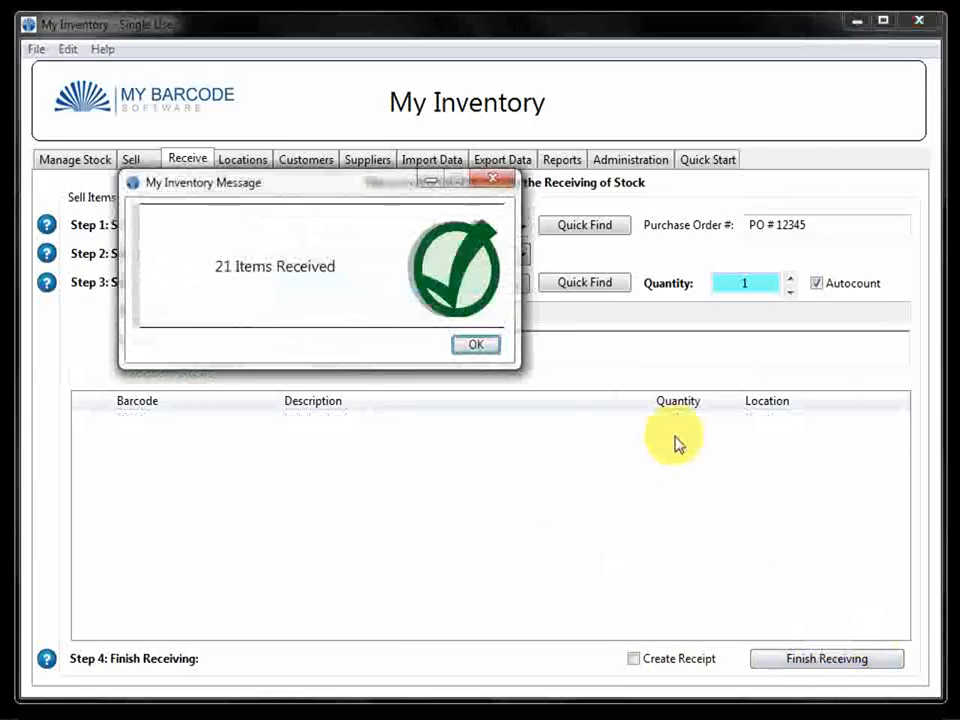
key("Return")
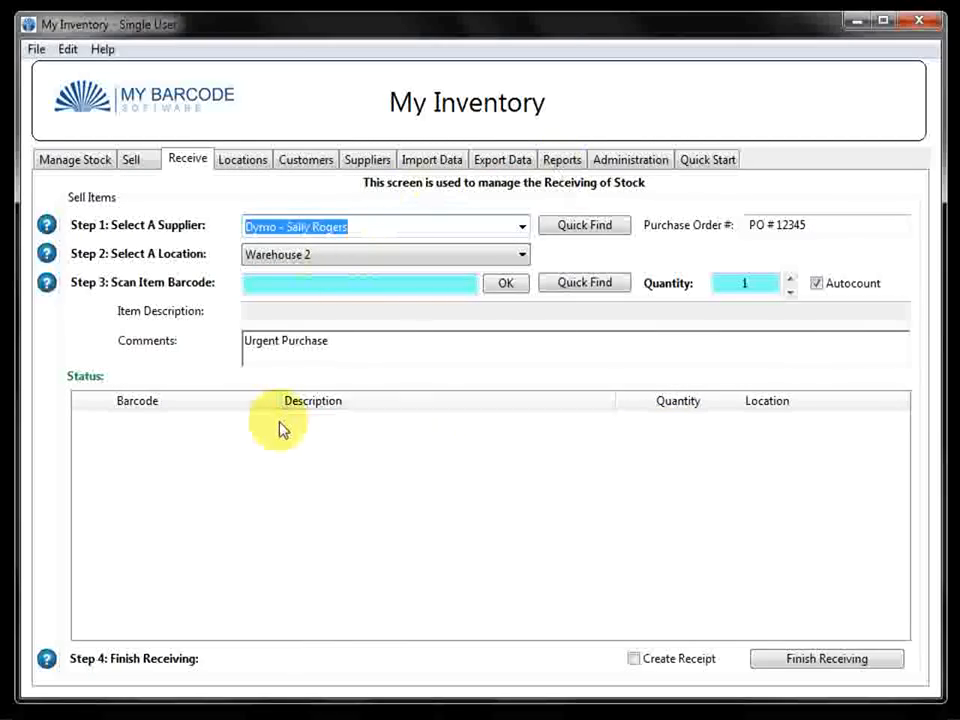
Step: Review the location records by viewing the details of Warehouse 1, 2, 3 and 4
left_click(240, 167)
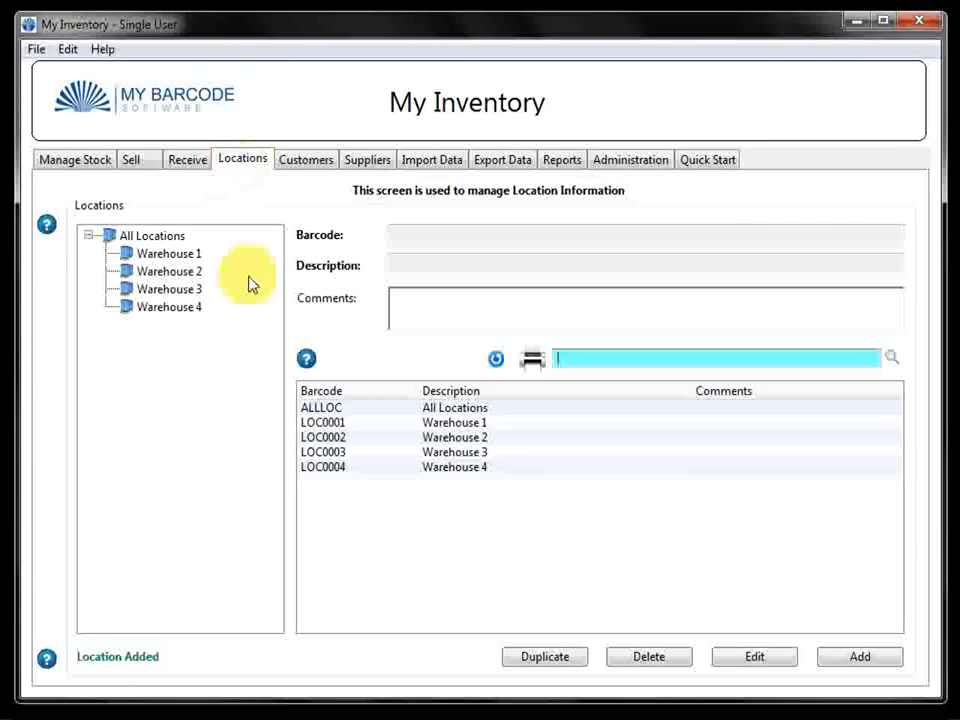
left_click(180, 256)
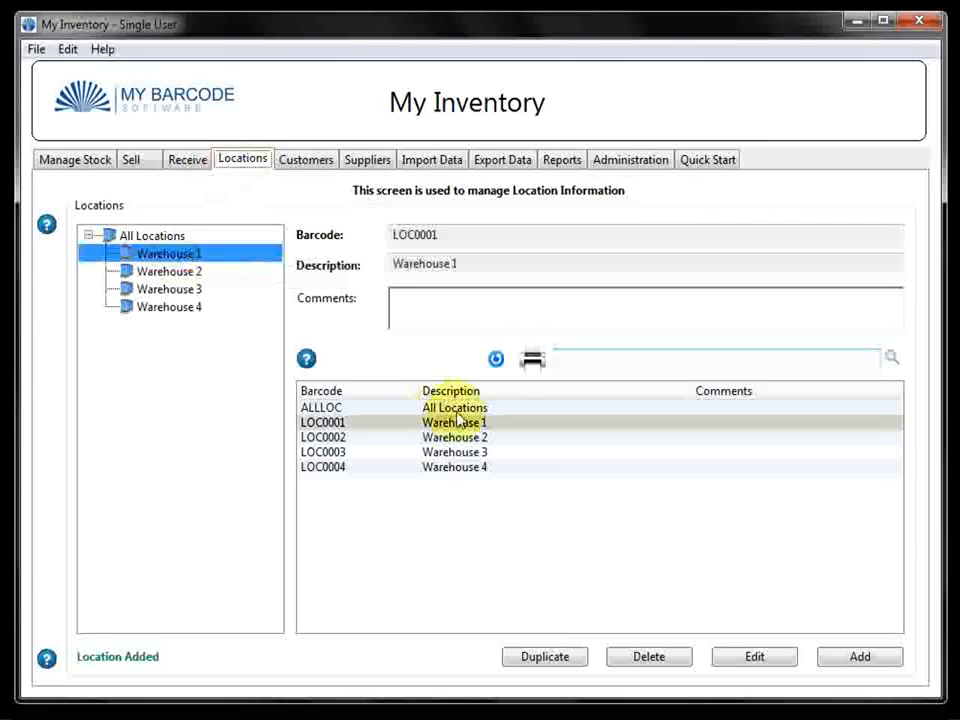
left_click(455, 437)
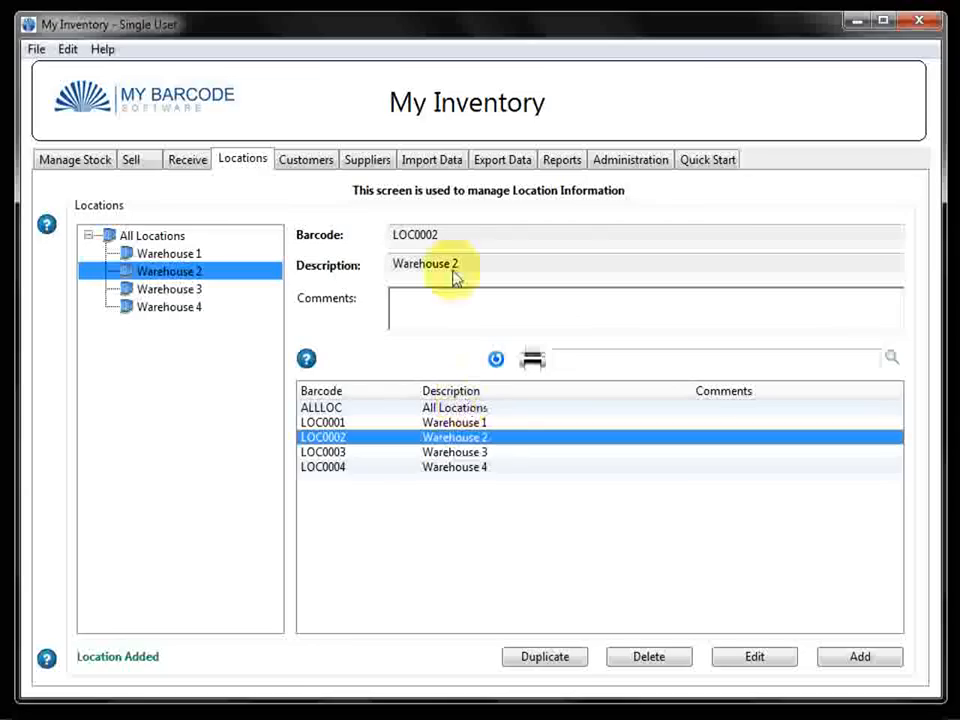
left_click(424, 452)
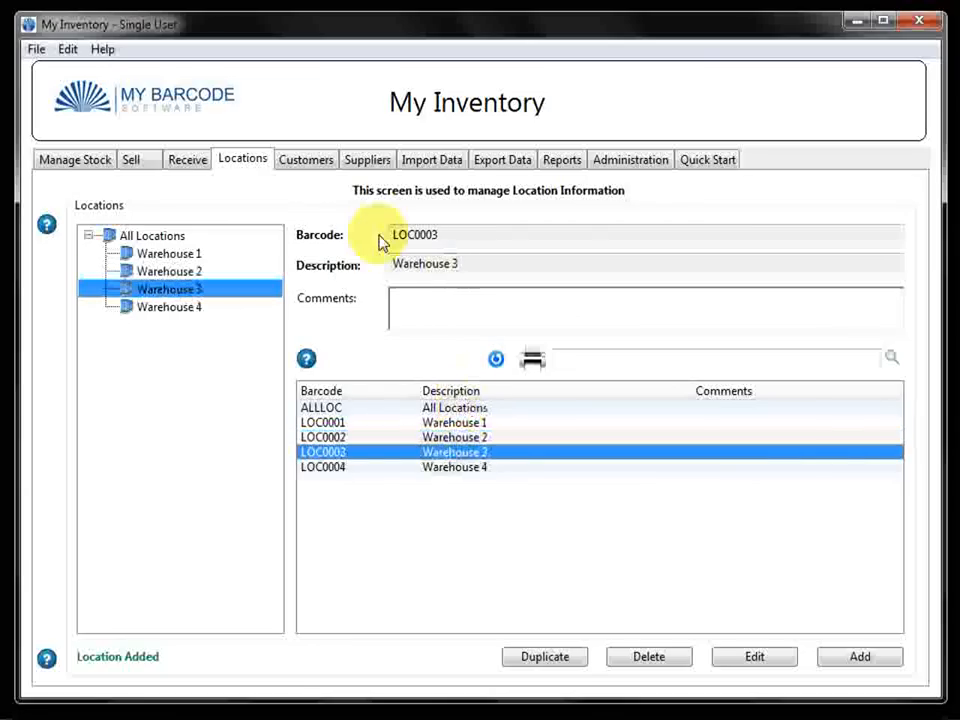
left_click(465, 467)
left_click(460, 423)
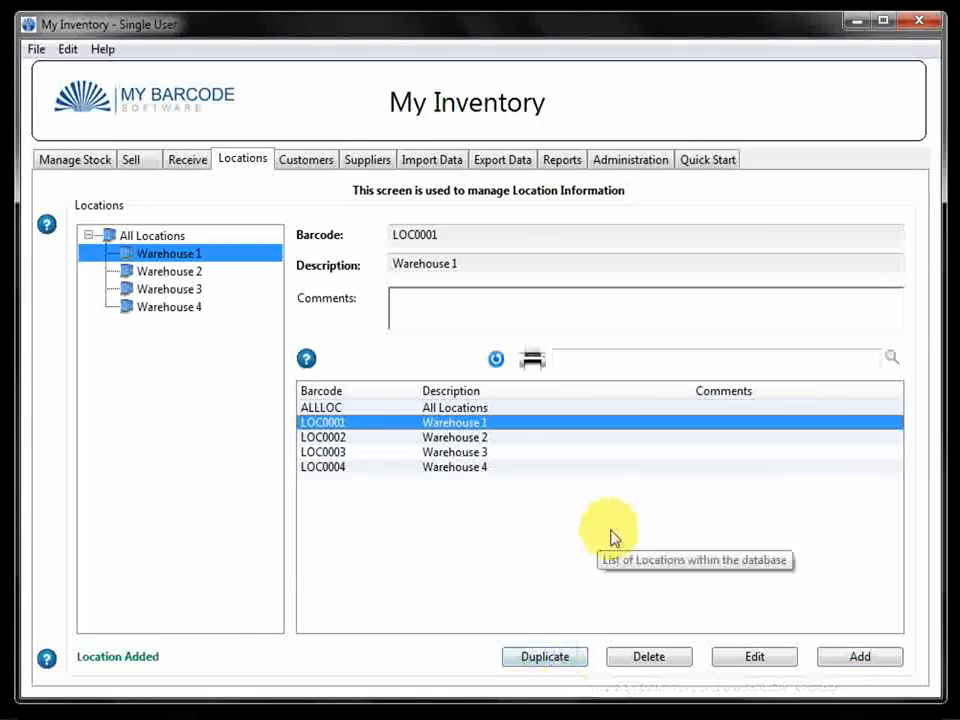
Step: Review the customer records for ACME, XYZ Pty Ltd and QWERTY, viewing QWERTY's editable details without saving any change
left_click(307, 160)
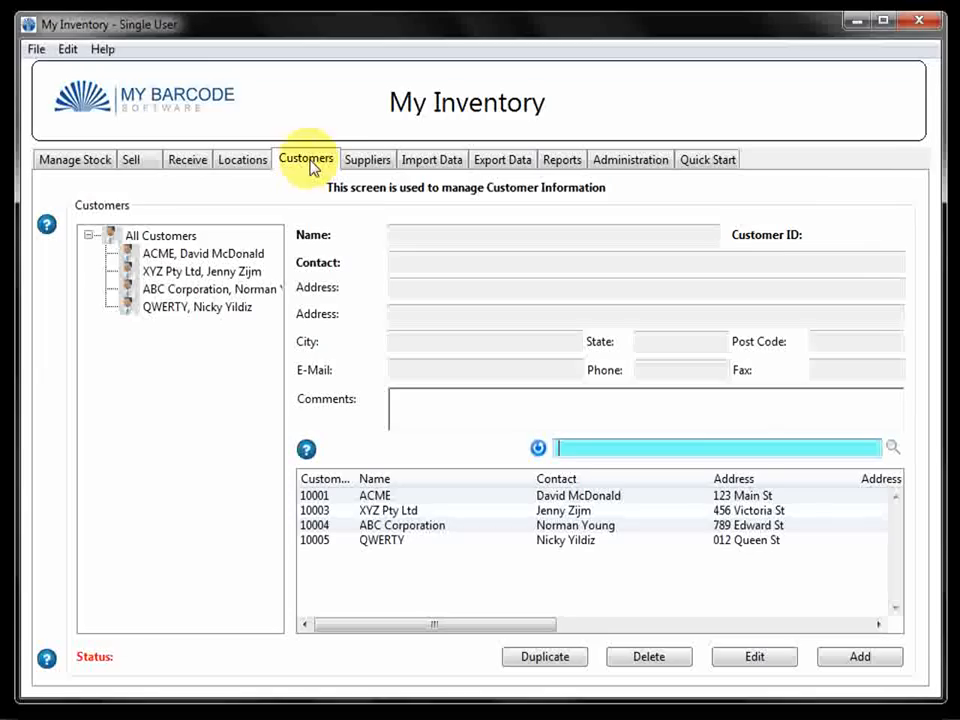
left_click(376, 496)
left_click(390, 512)
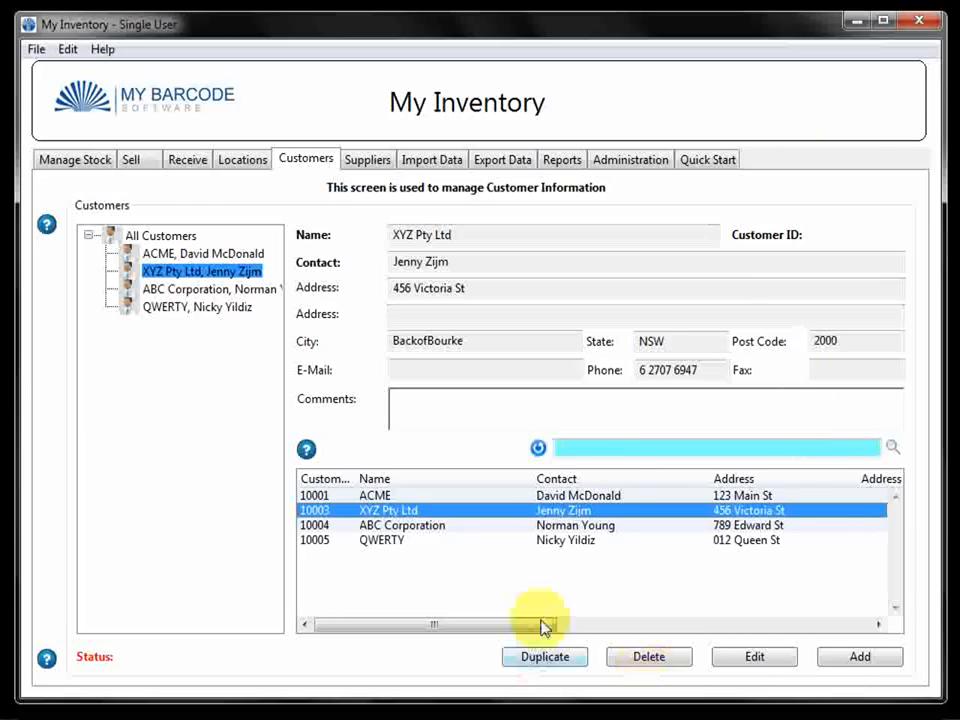
double_click(563, 540)
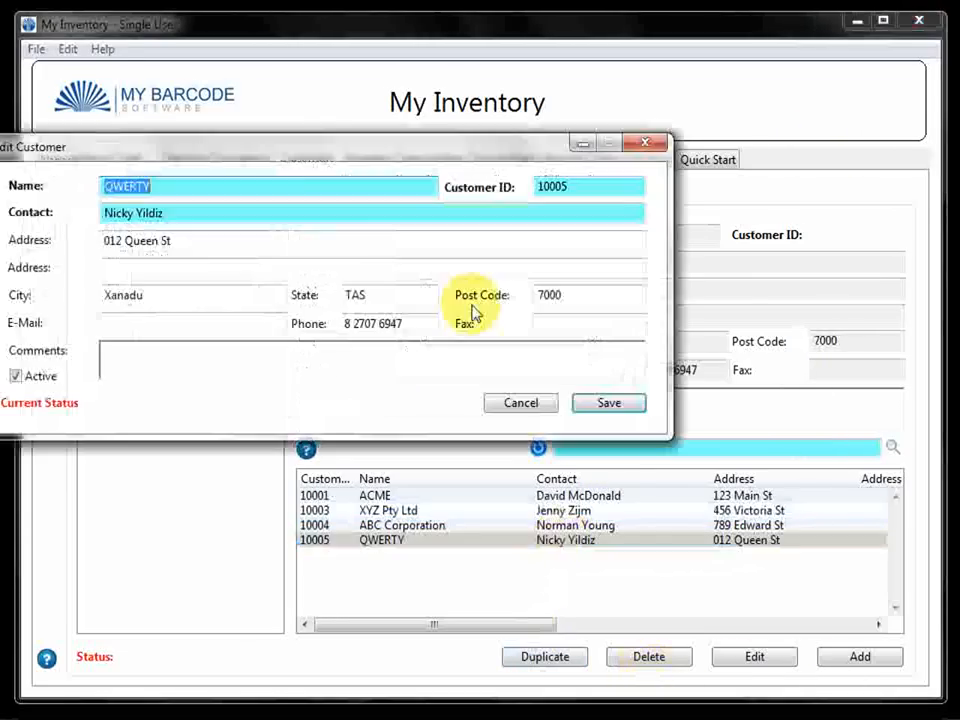
left_click_drag(289, 154, 426, 148)
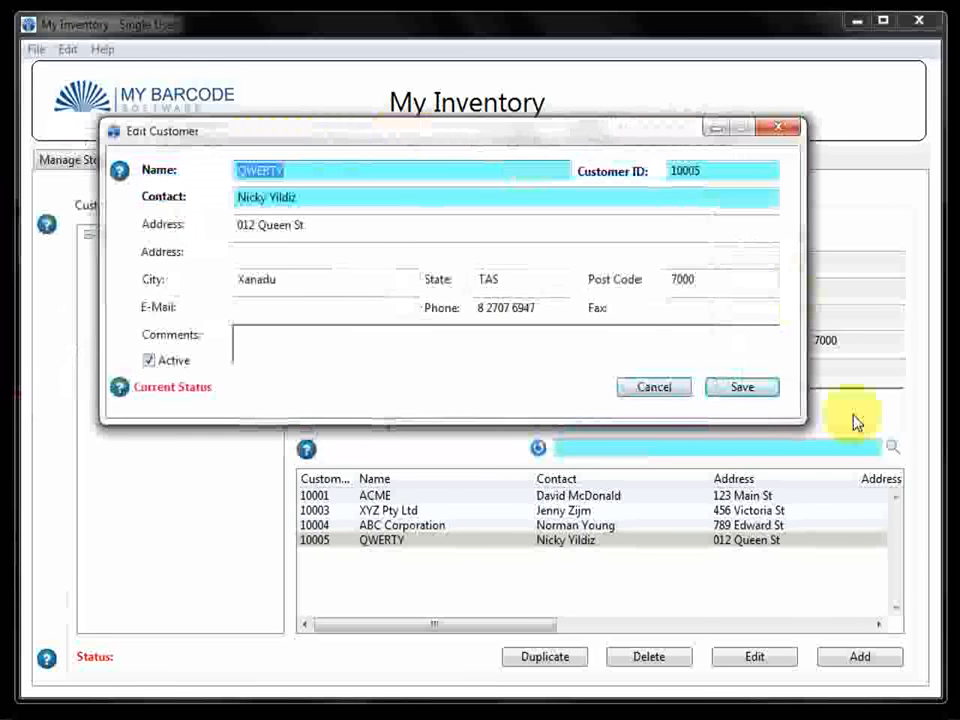
left_click(791, 131)
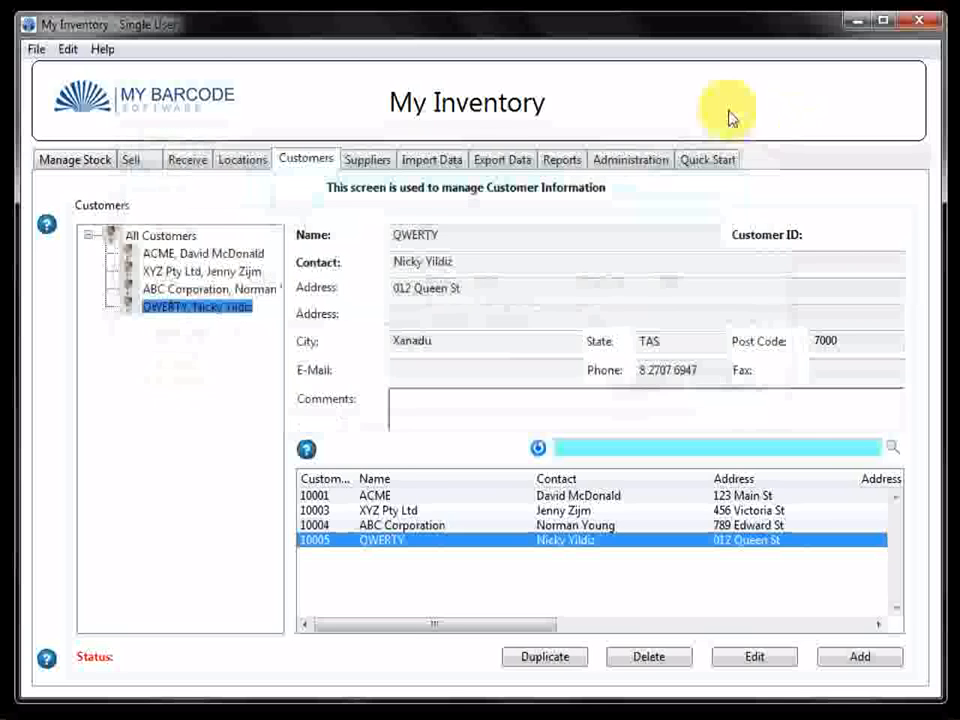
Step: Review the supplier records for Canon, Sony and HP, finishing on Canon's details
left_click(370, 166)
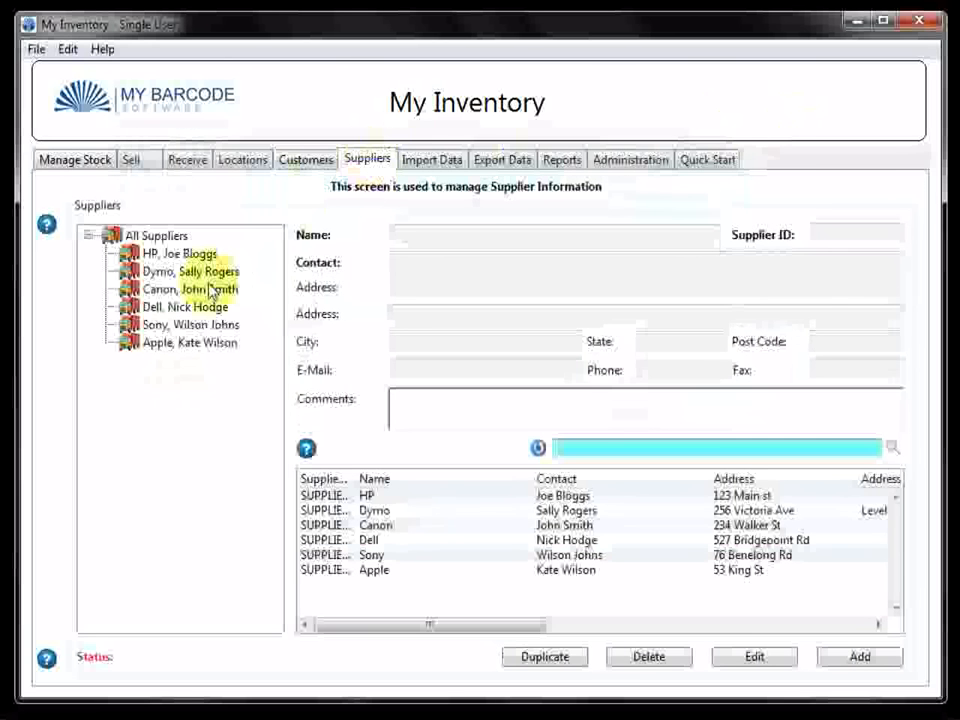
left_click(242, 289)
left_click(396, 554)
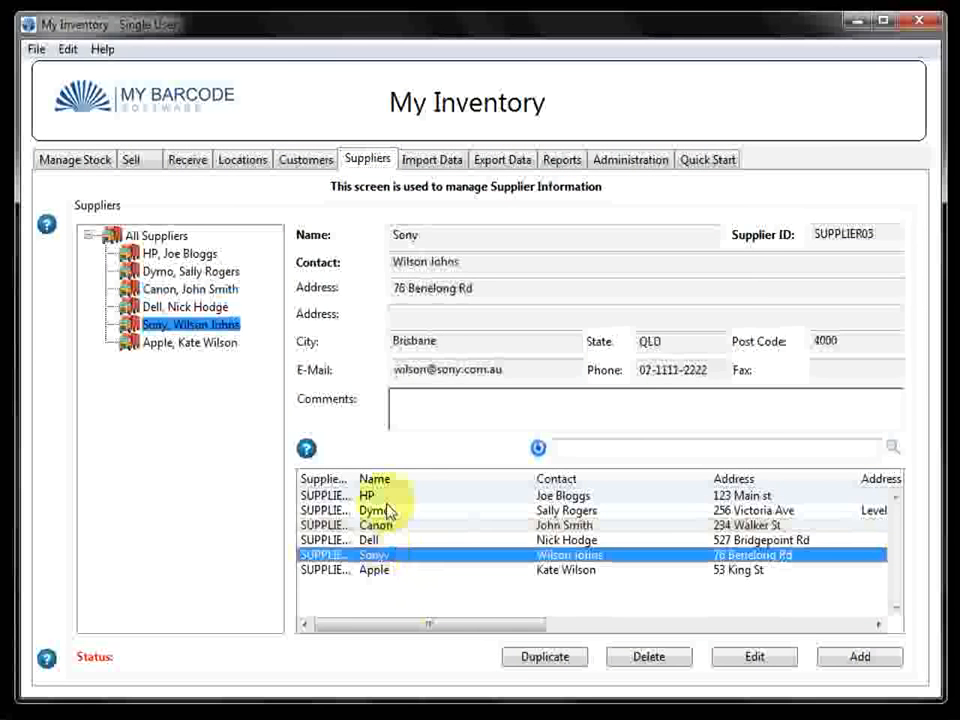
left_click(390, 496)
left_click(205, 290)
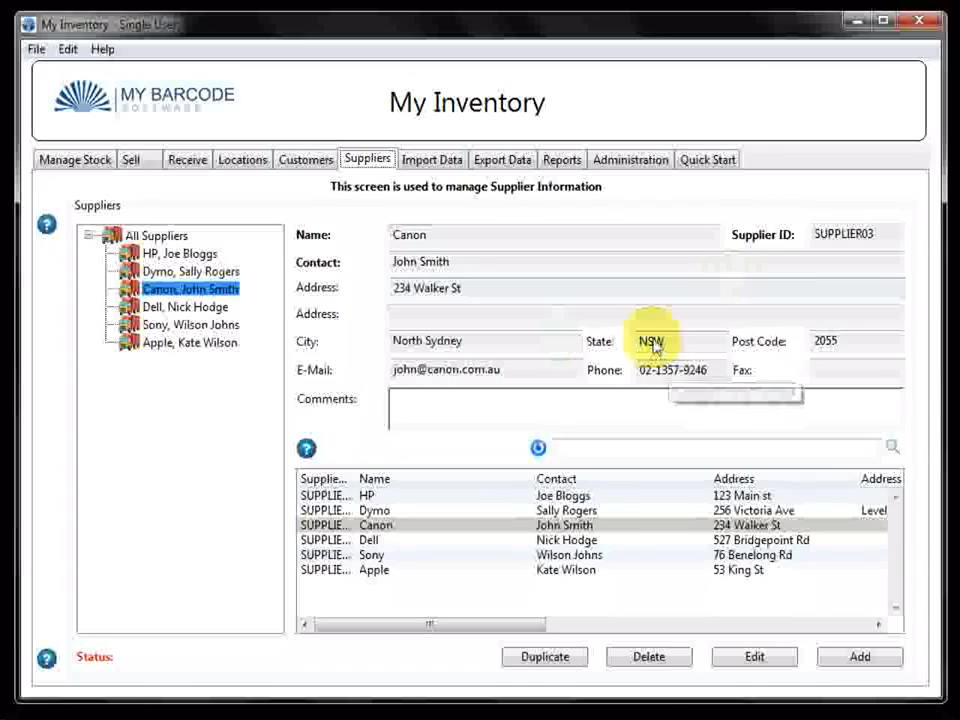
Step: Look through the import types available for data imports, keeping Stock Import selected
left_click(444, 166)
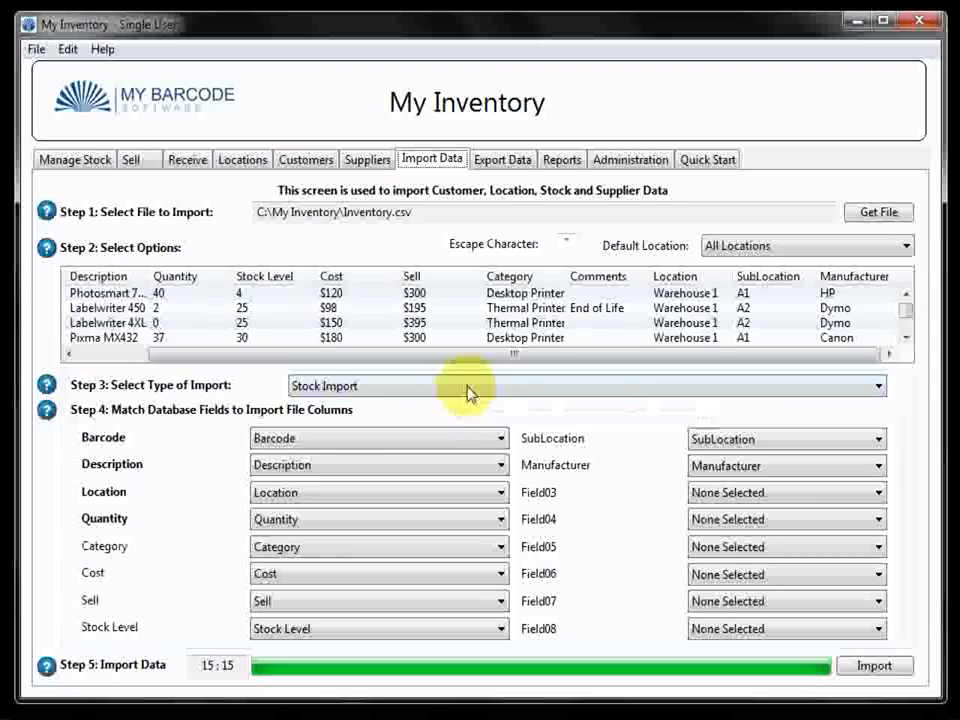
left_click(466, 392)
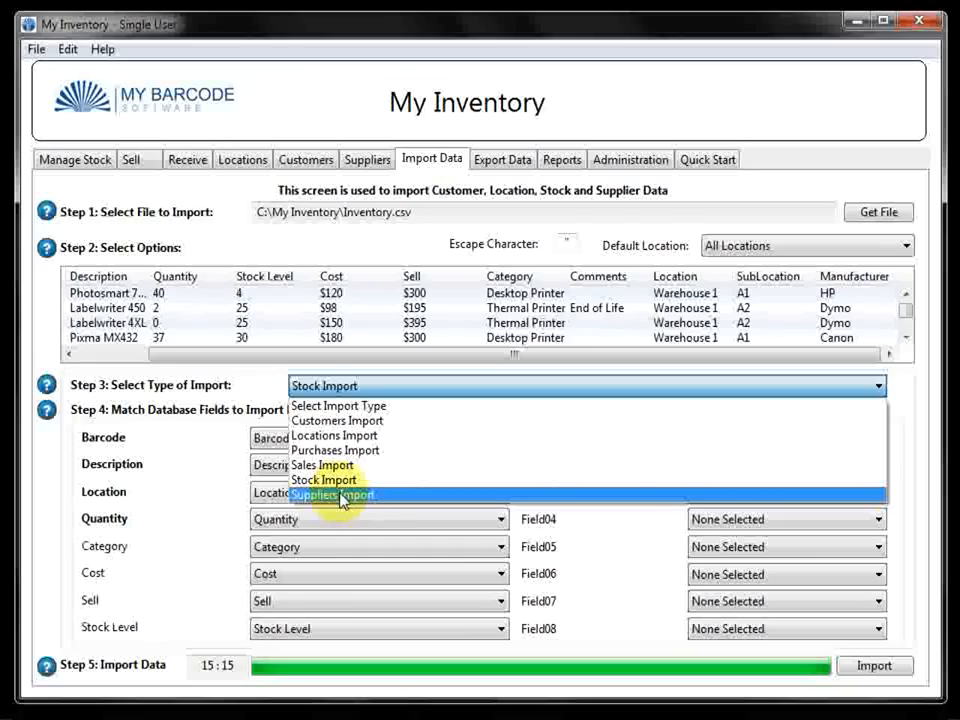
left_click(519, 165)
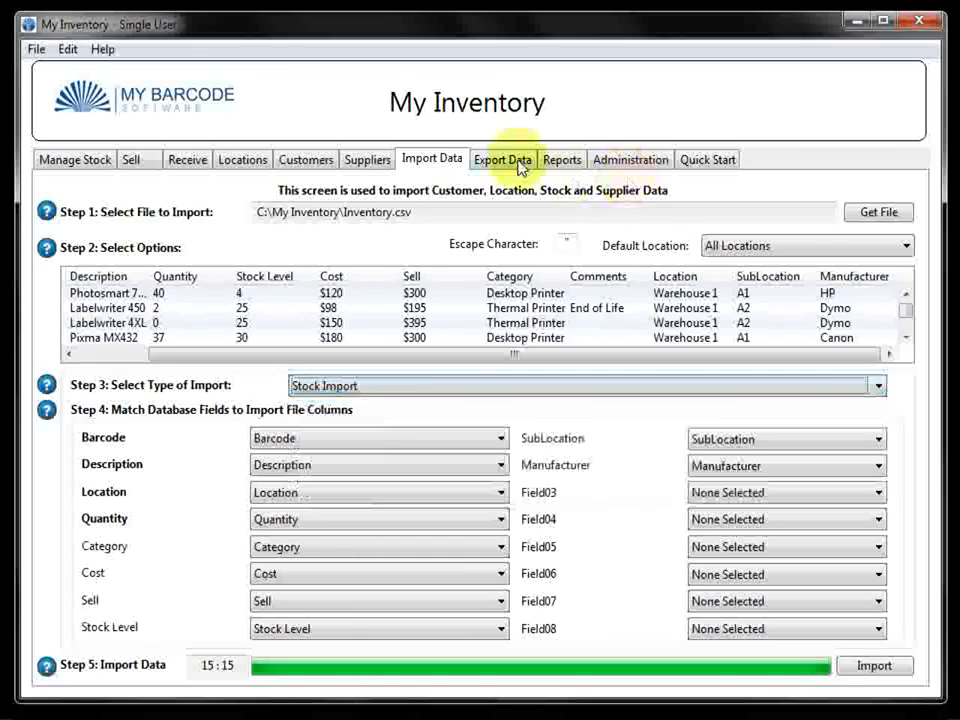
Step: Set the data export to Sales Details and change Field 9 to No Selection to leave out the second address
left_click(519, 165)
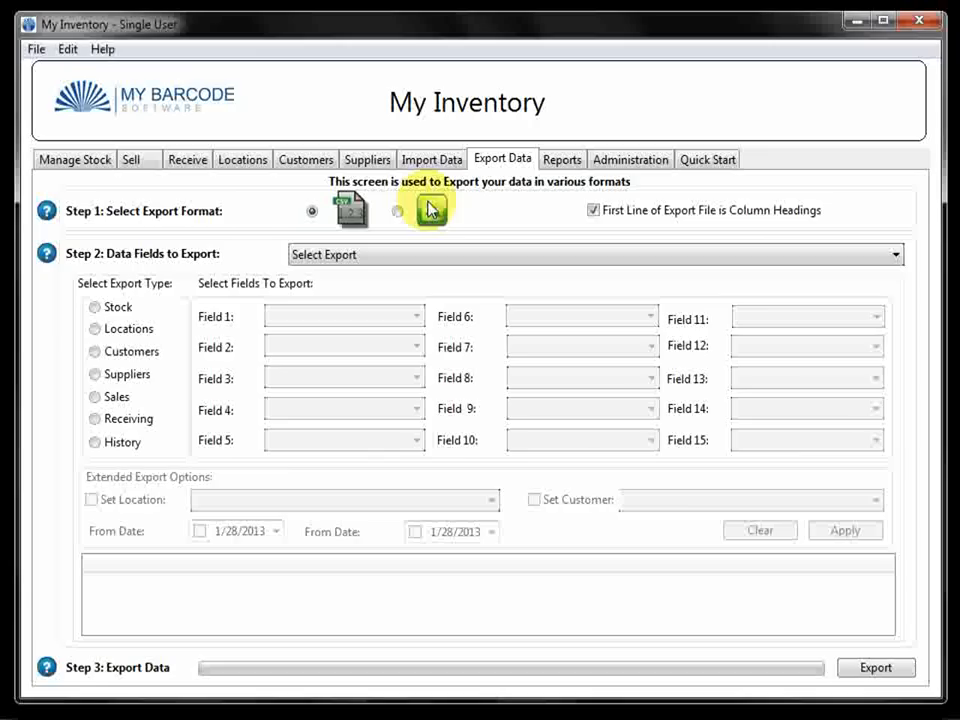
left_click(369, 258)
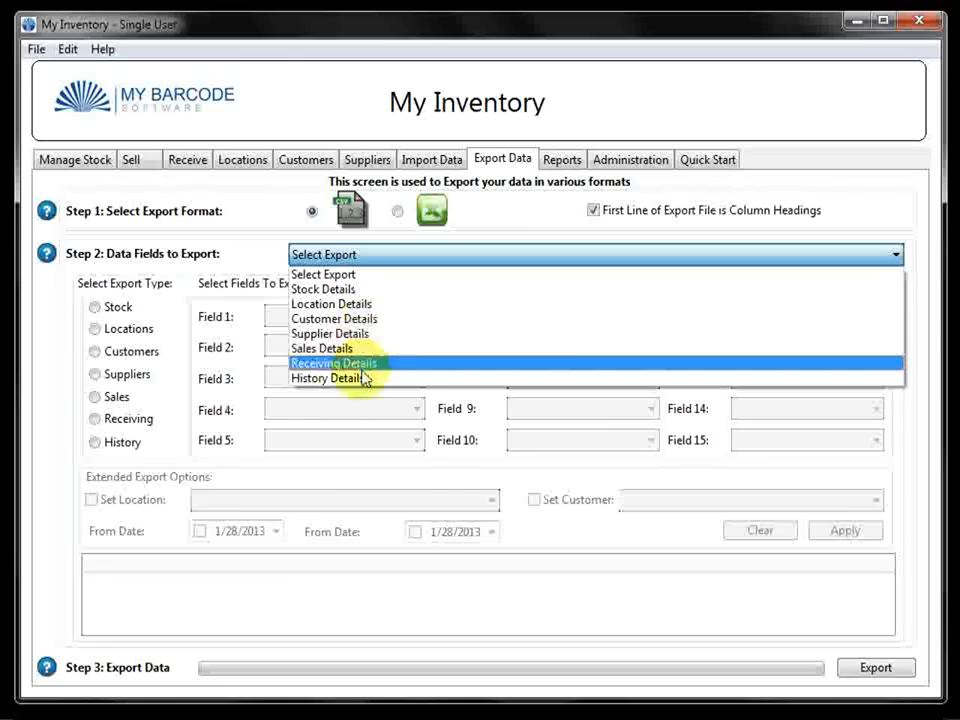
left_click(341, 349)
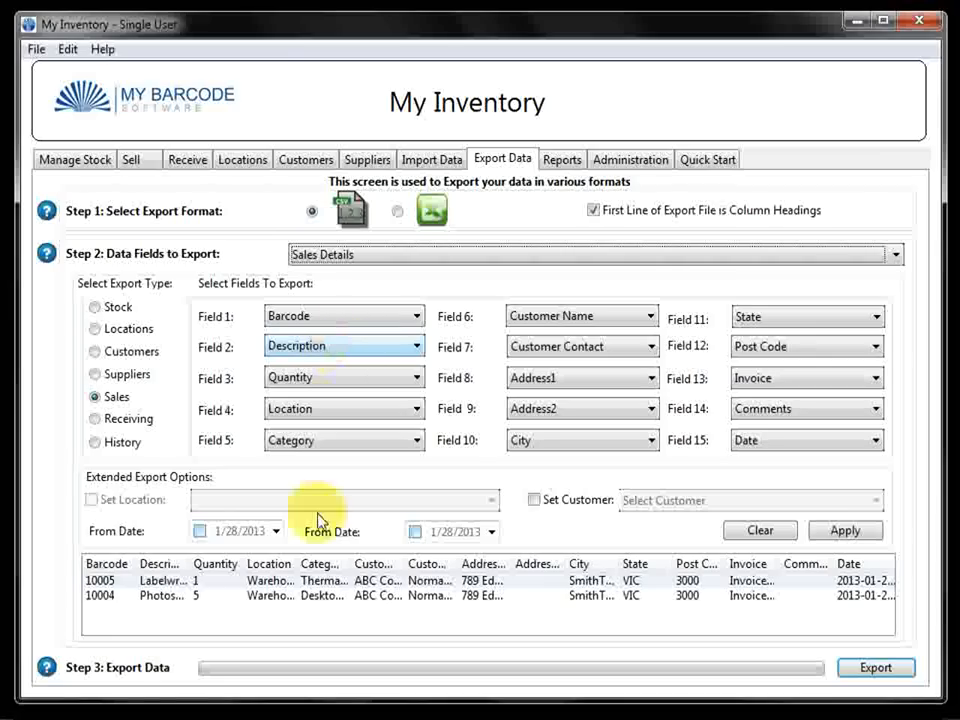
left_click_drag(200, 561, 204, 572)
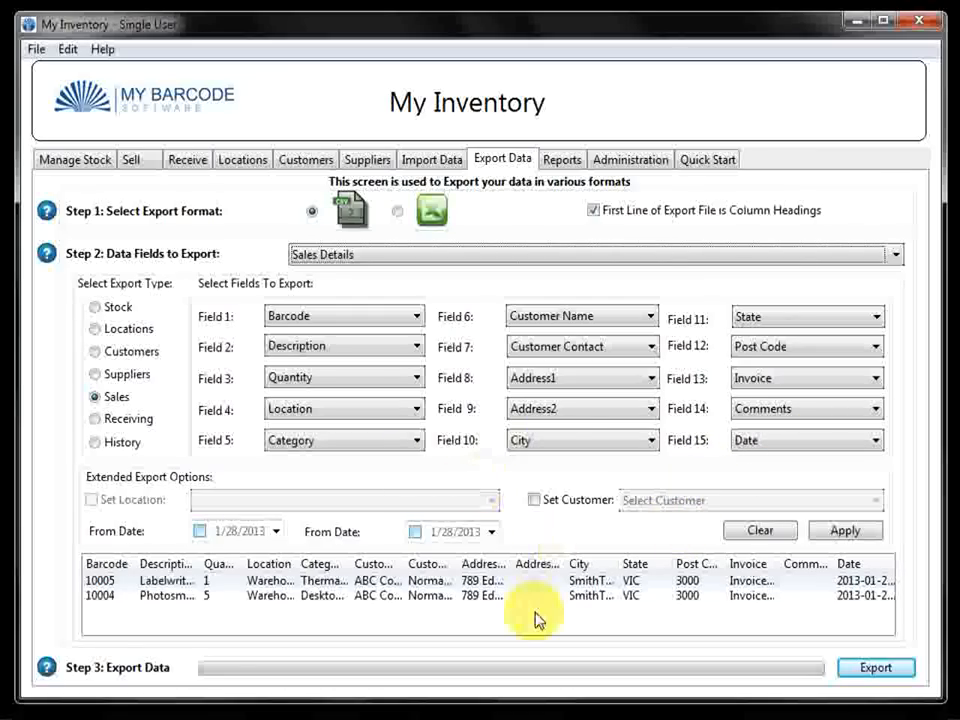
left_click(566, 418)
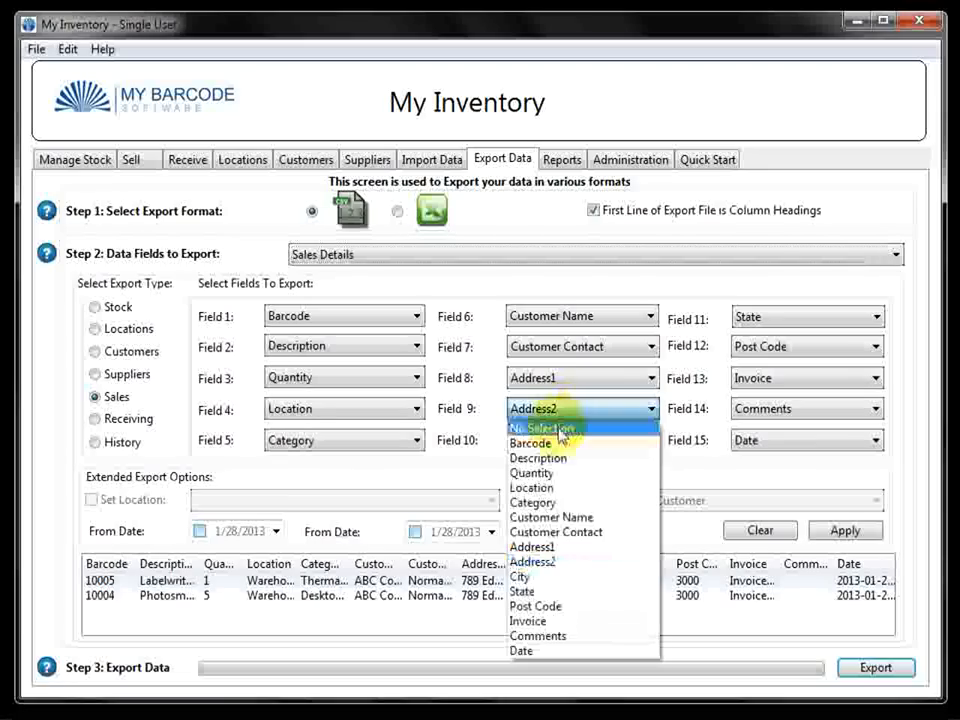
left_click(561, 427)
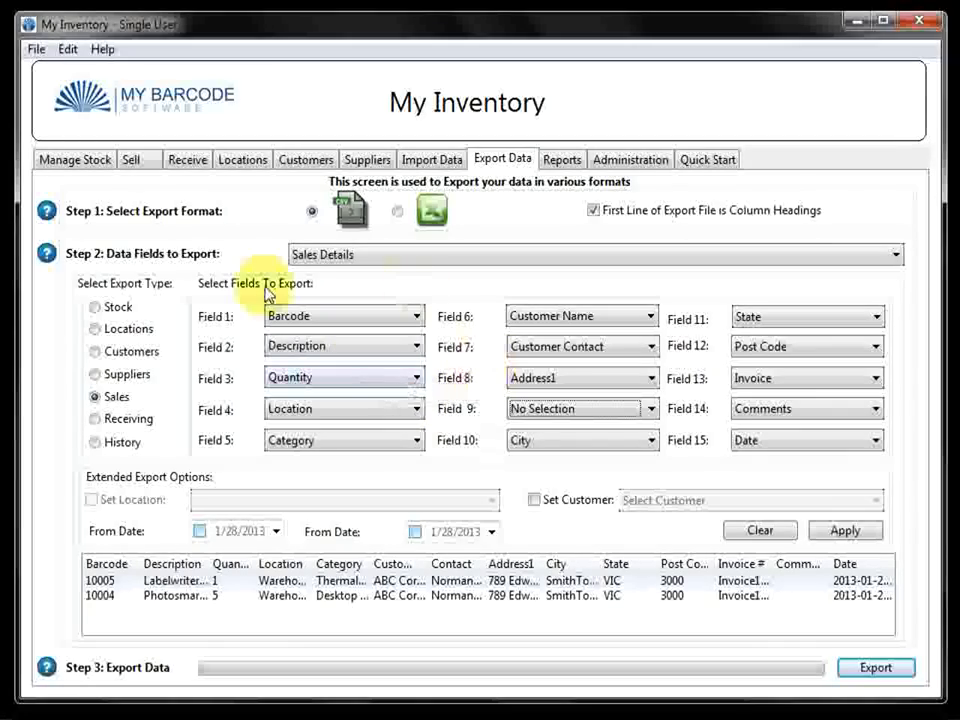
Step: Enable the customer filter for the sales export and choose ABC Corporation, leaving the date range off
left_click(535, 500)
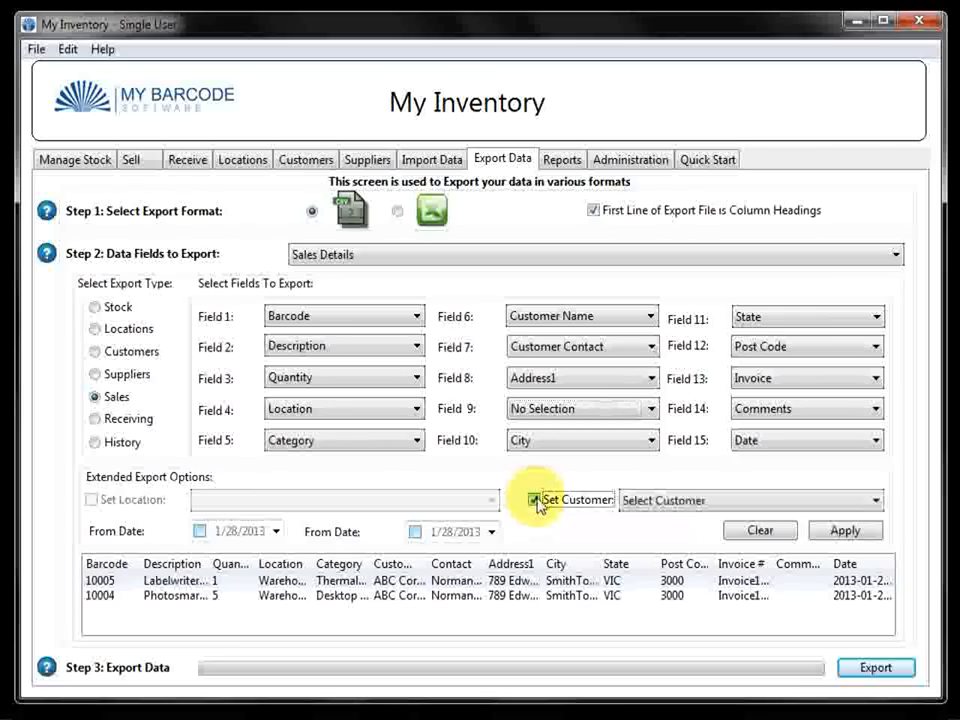
left_click(680, 502)
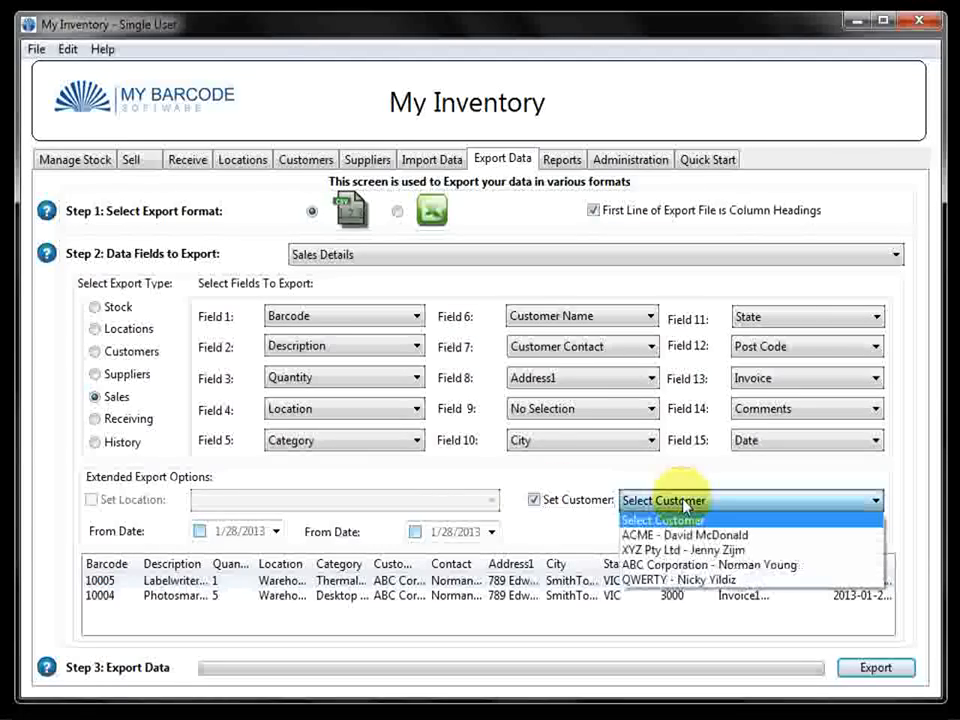
left_click(658, 565)
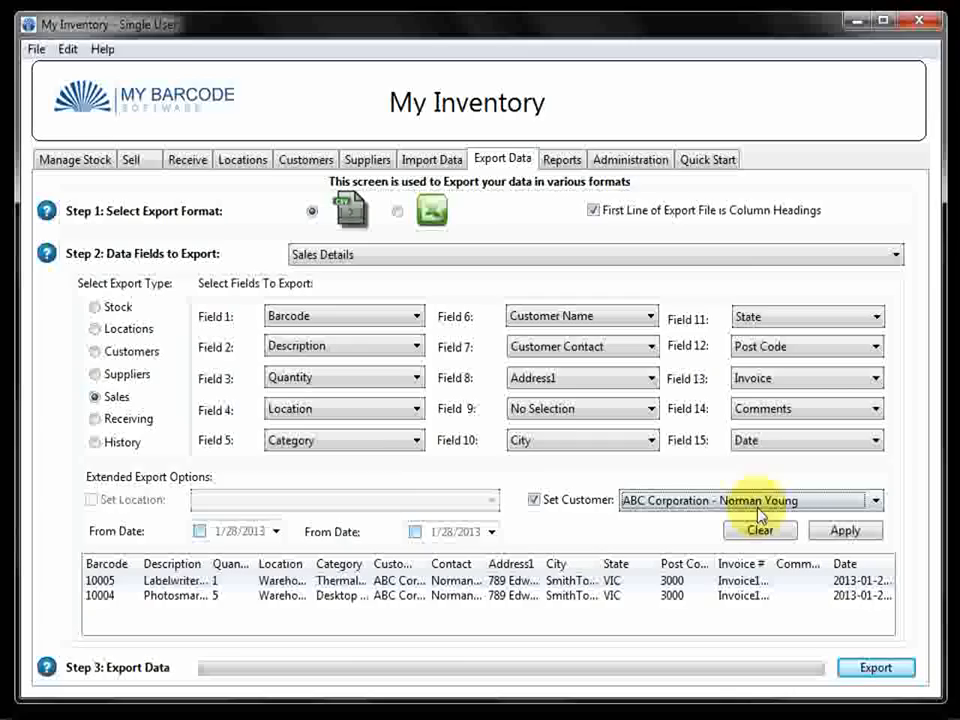
left_click(200, 531)
left_click(200, 531)
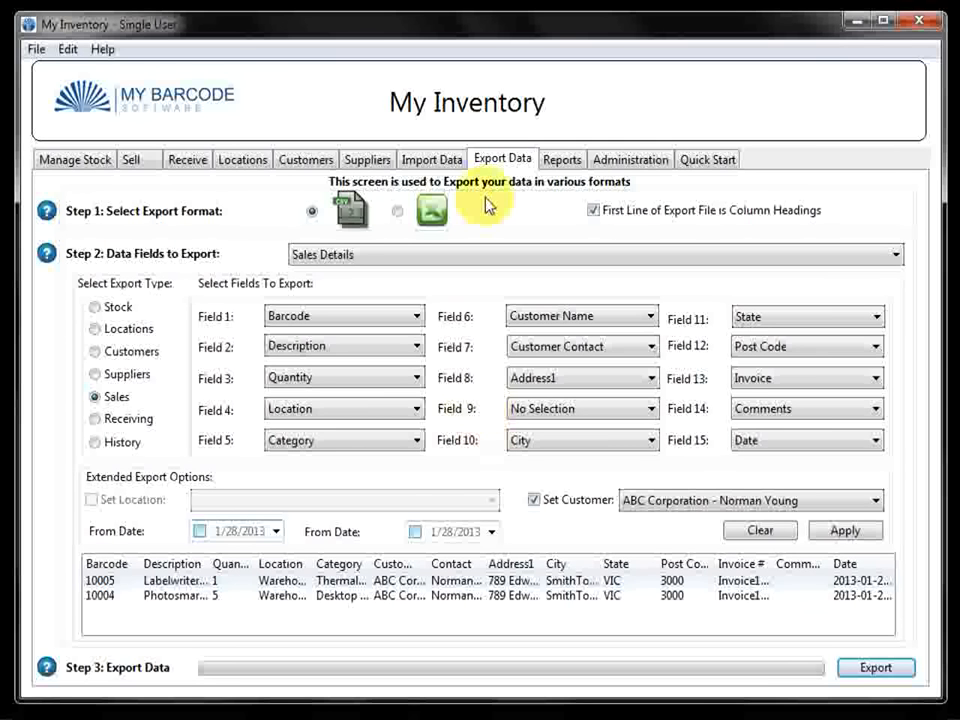
Step: Generate the Items (sorted by Category) report and look through its first page
left_click(559, 162)
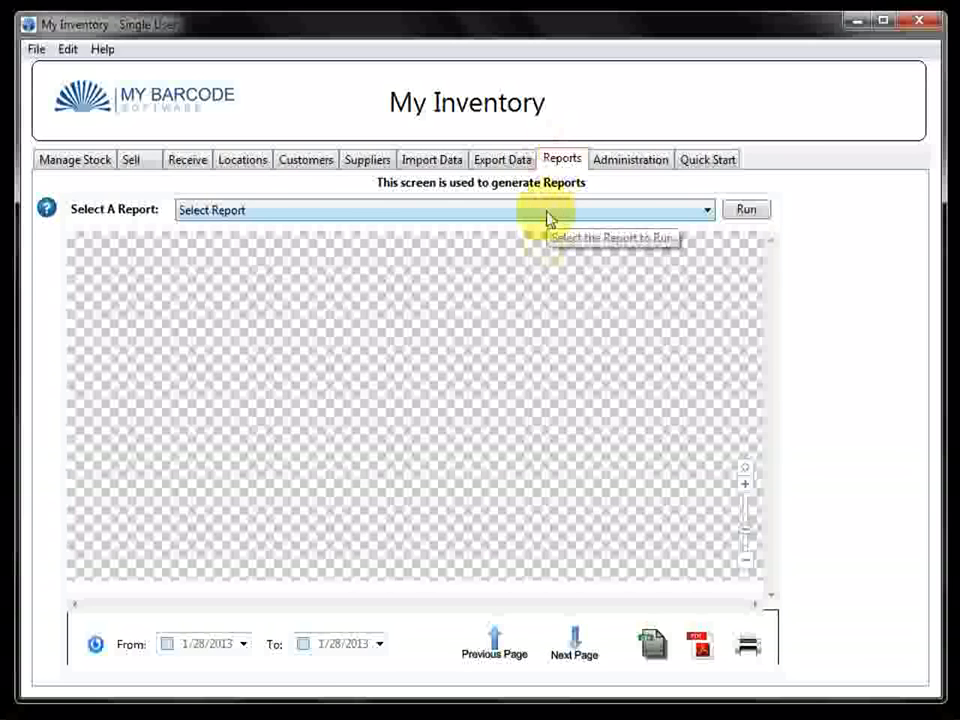
left_click(549, 214)
scroll(529, 315, "down", 2)
scroll(529, 315, "up", 3)
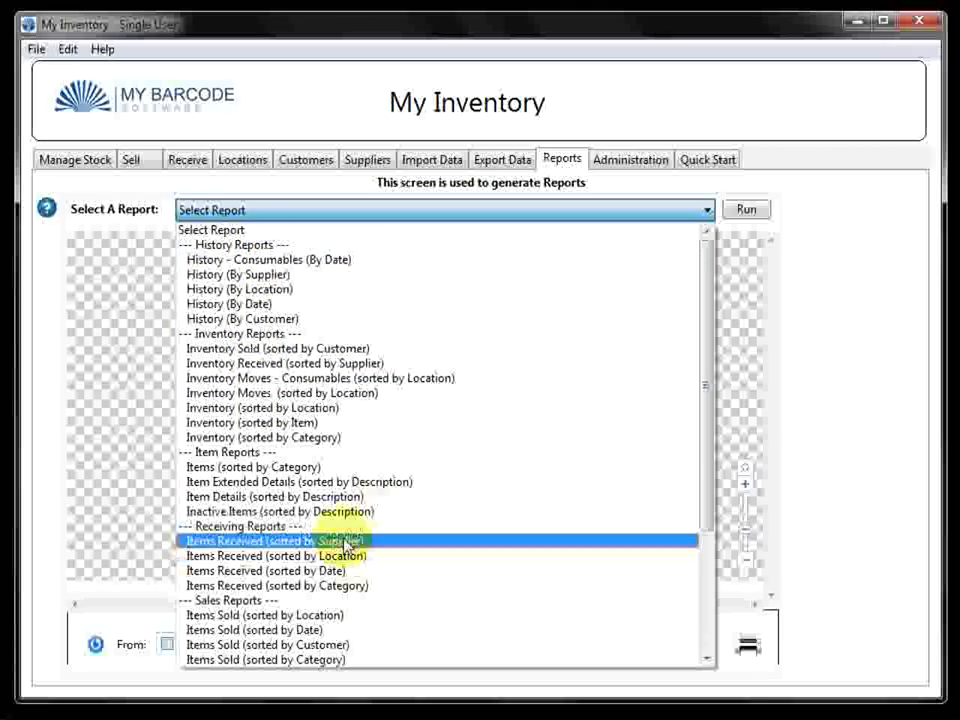
left_click(318, 468)
left_click_drag(778, 290, 776, 386)
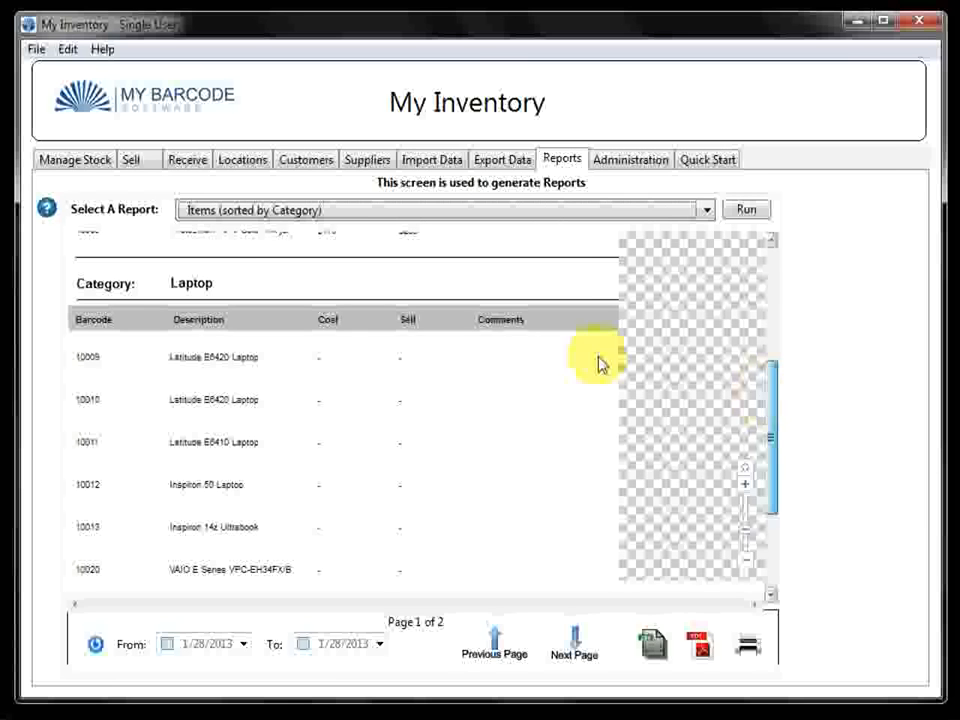
Step: Look through the available history, inventory, item, receiving, sales and stock level reports without choosing another one
left_click(255, 209)
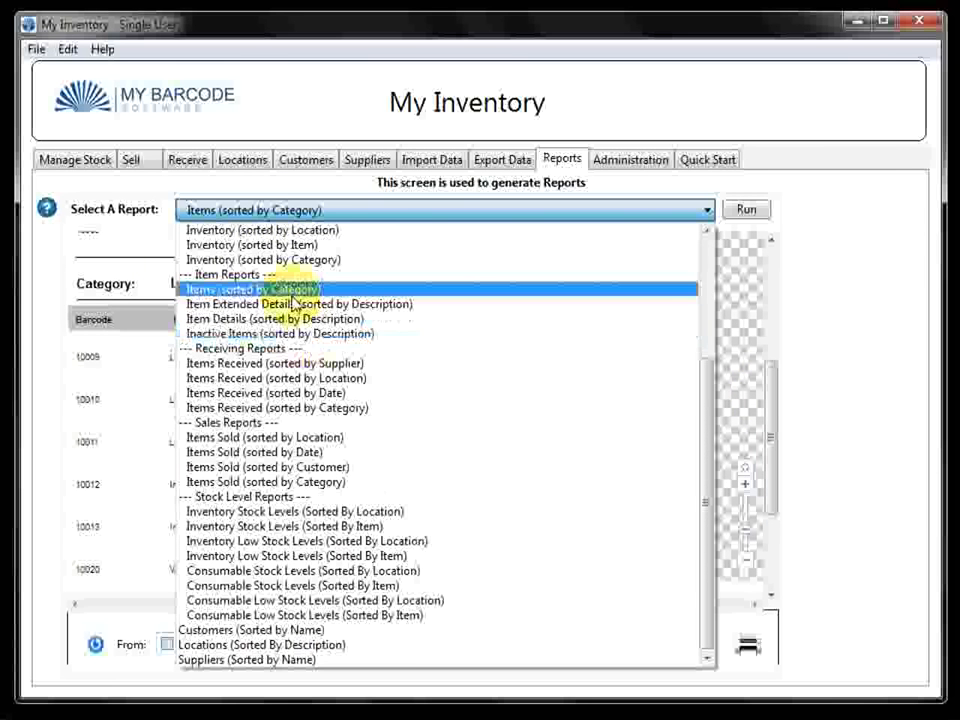
scroll(279, 285, "up", 3)
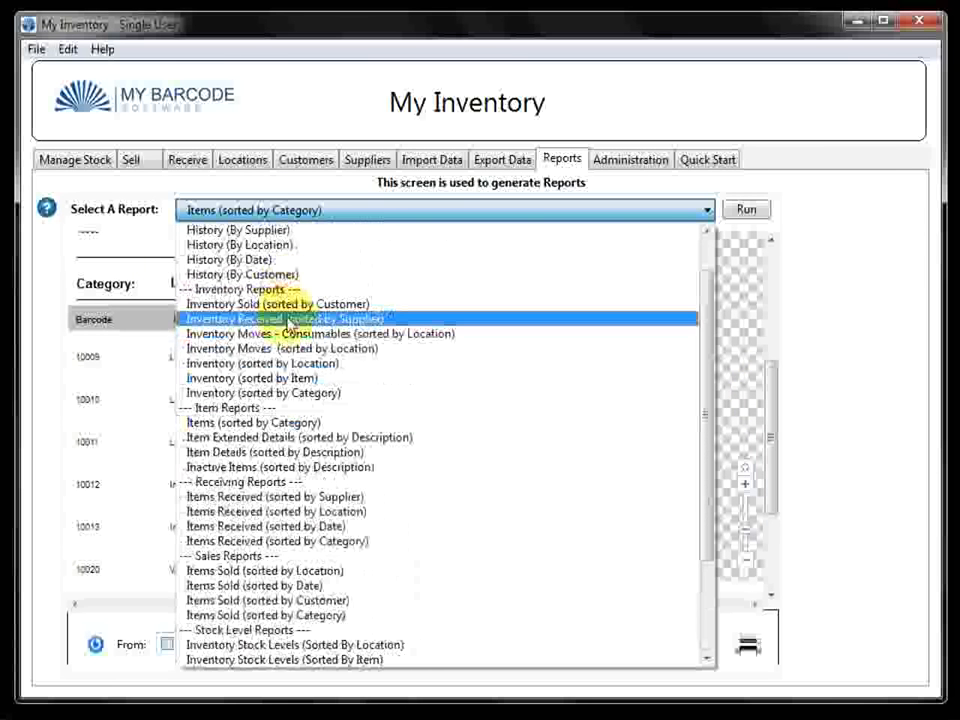
scroll(285, 310, "up", 1)
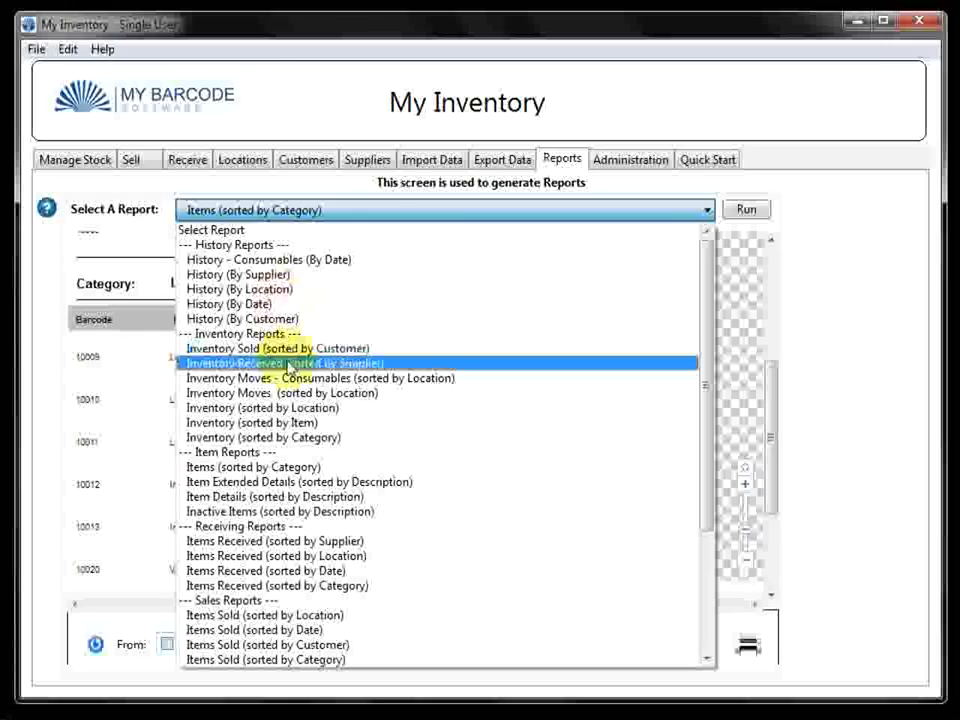
scroll(317, 375, "down", 3)
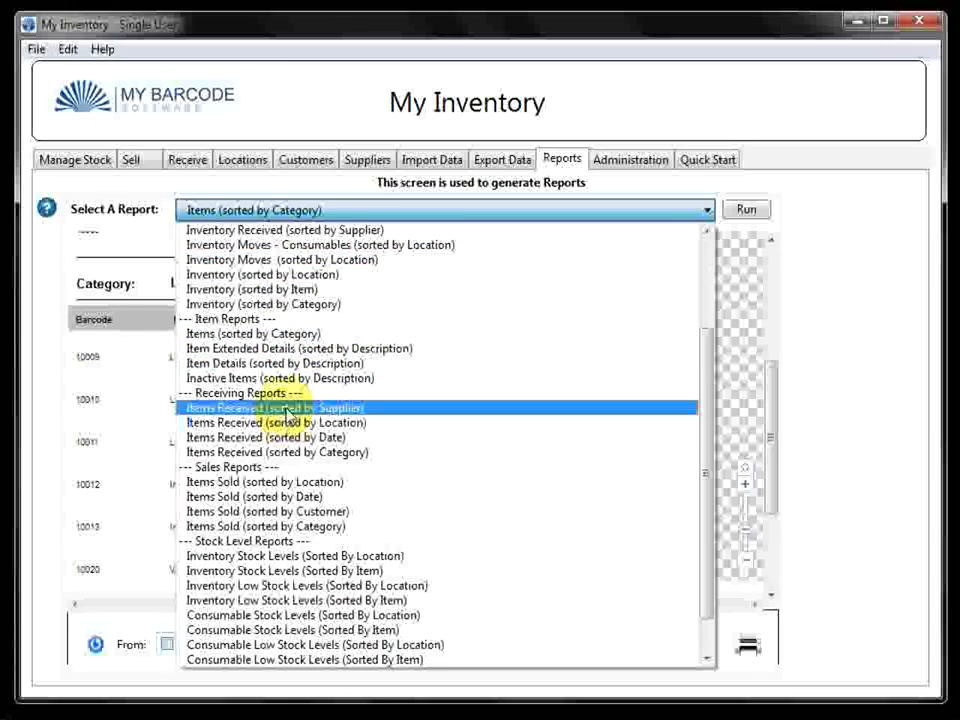
scroll(285, 410, "down", 1)
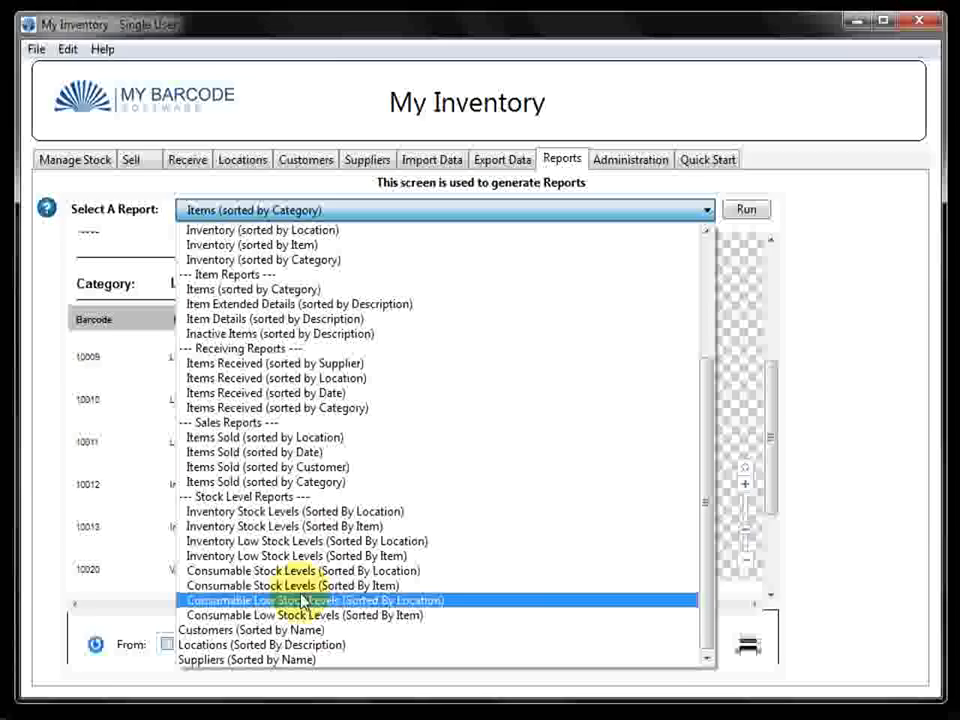
left_click(810, 398)
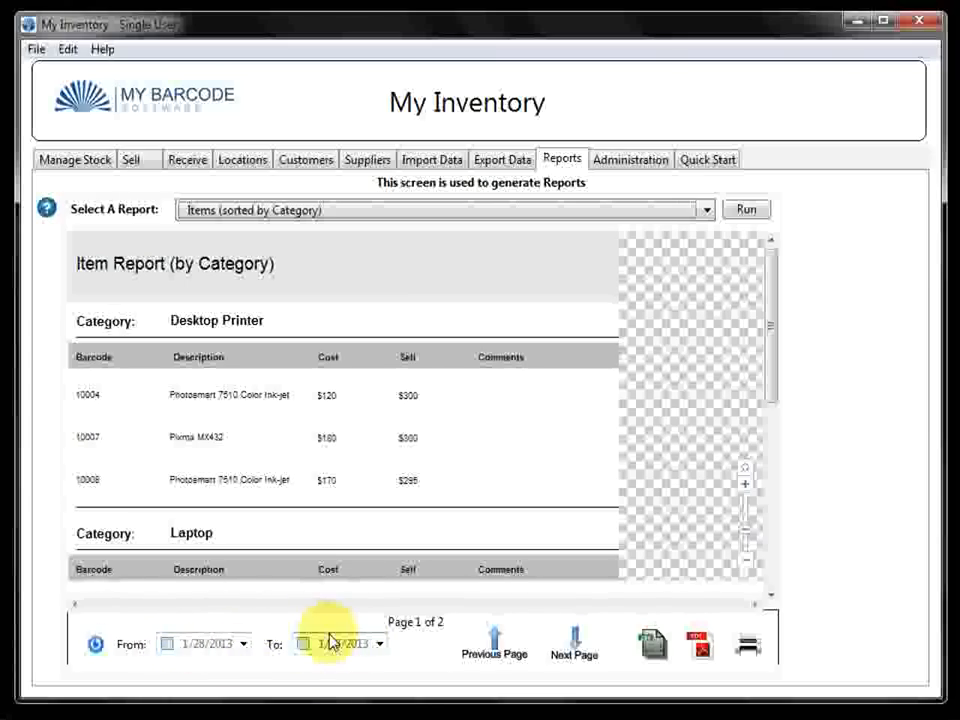
Step: Review the global options and database management functions, and return to the Quick Start overview
left_click(617, 160)
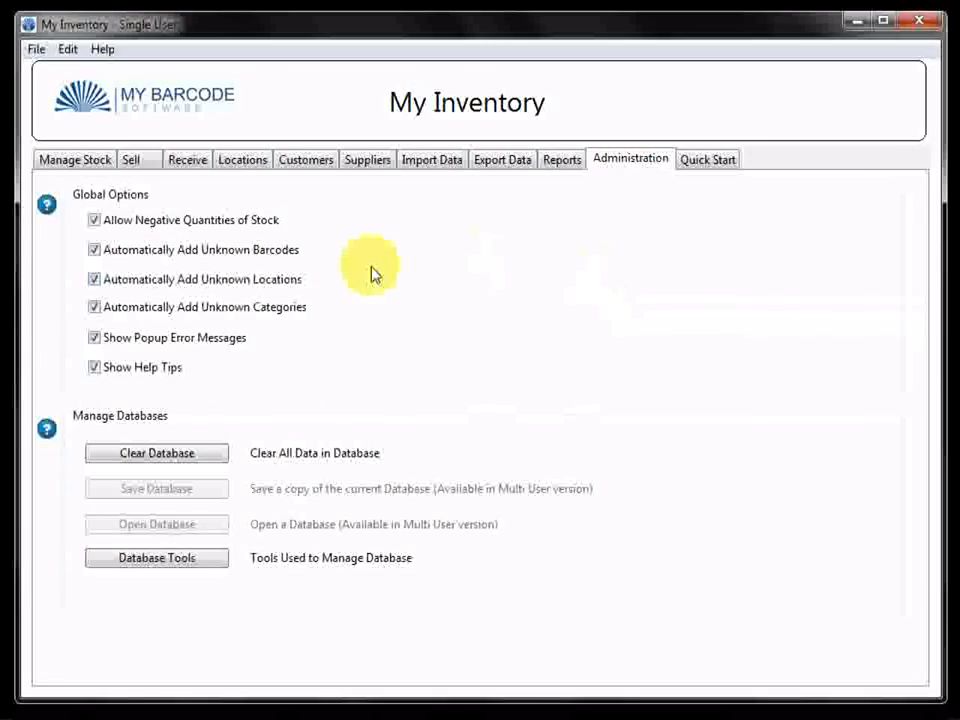
mouse_move(237, 223)
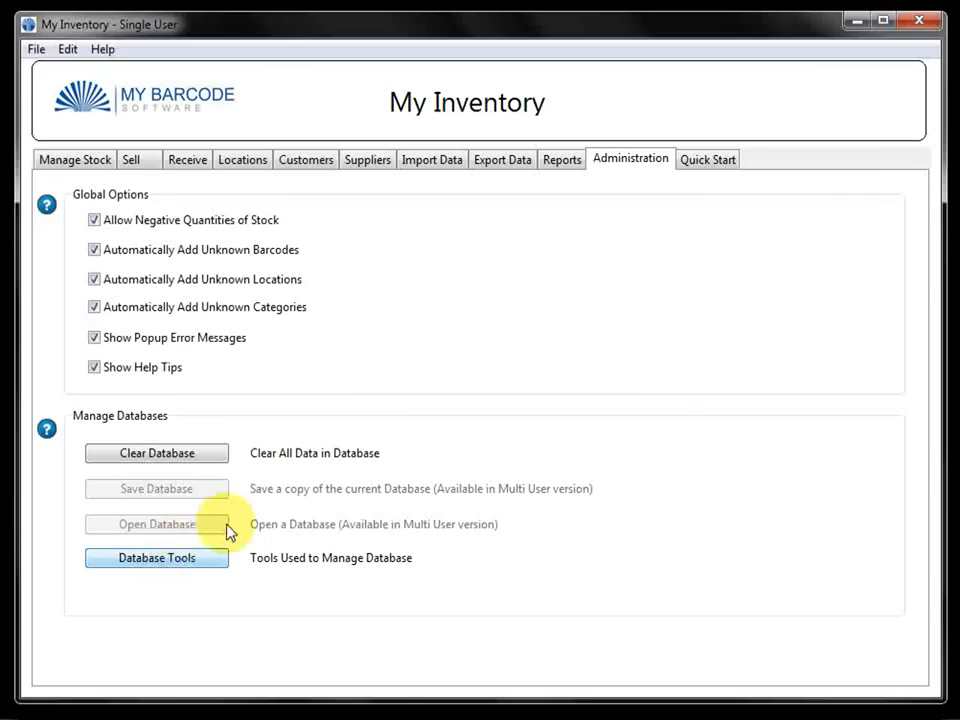
left_click(715, 165)
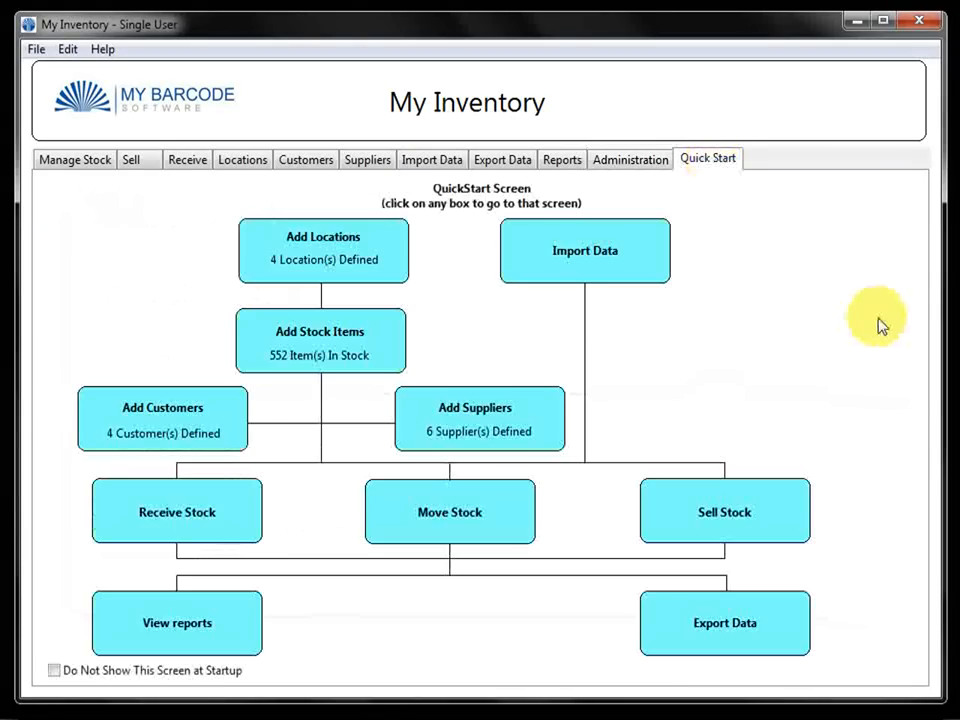